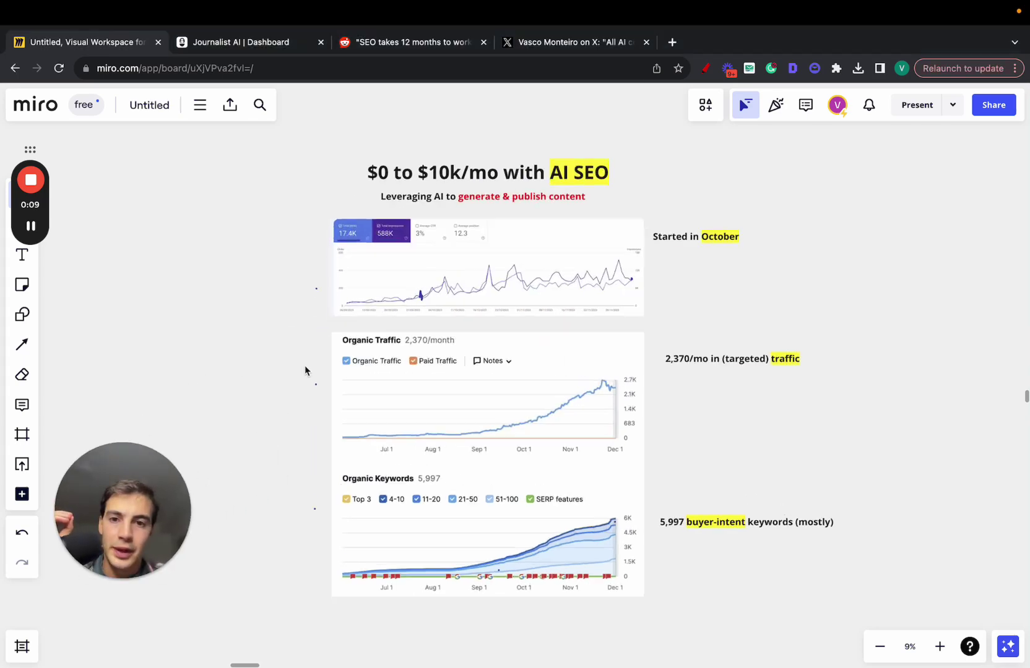
With the pen, draw an upward trend arrow over impressions, underline 2,370/month and mark Aug 1
scroll(304, 370, "up", 2)
key("p")
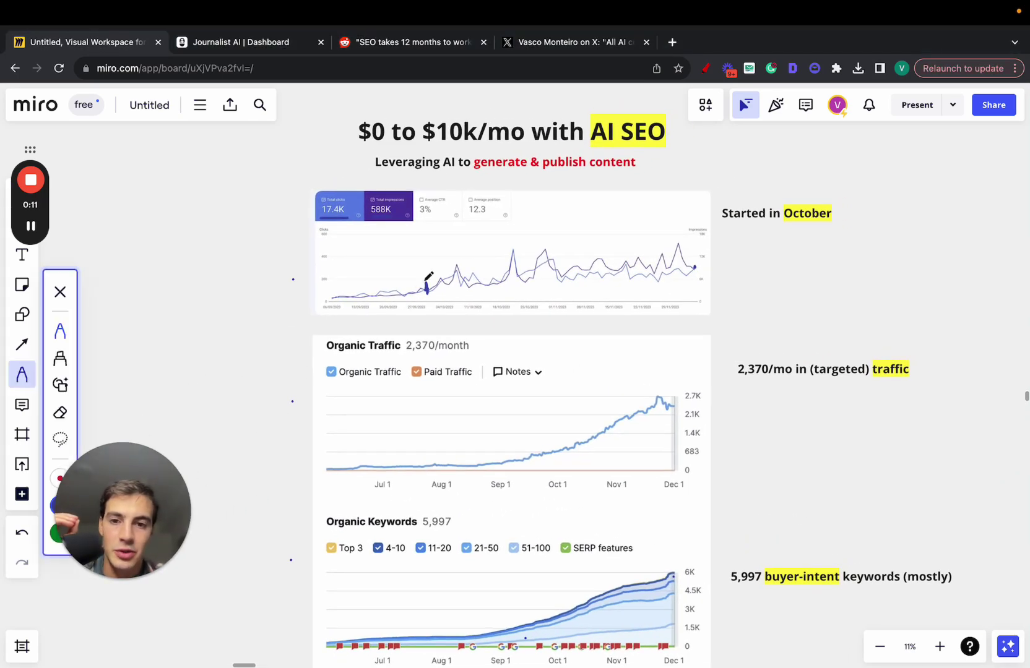
scroll(485, 282, "up", 3)
mouse_move(370, 315)
left_mouse_down()
mouse_move(483, 296)
mouse_move(738, 211)
mouse_move(741, 224)
left_mouse_up()
scroll(740, 222, "down", 3)
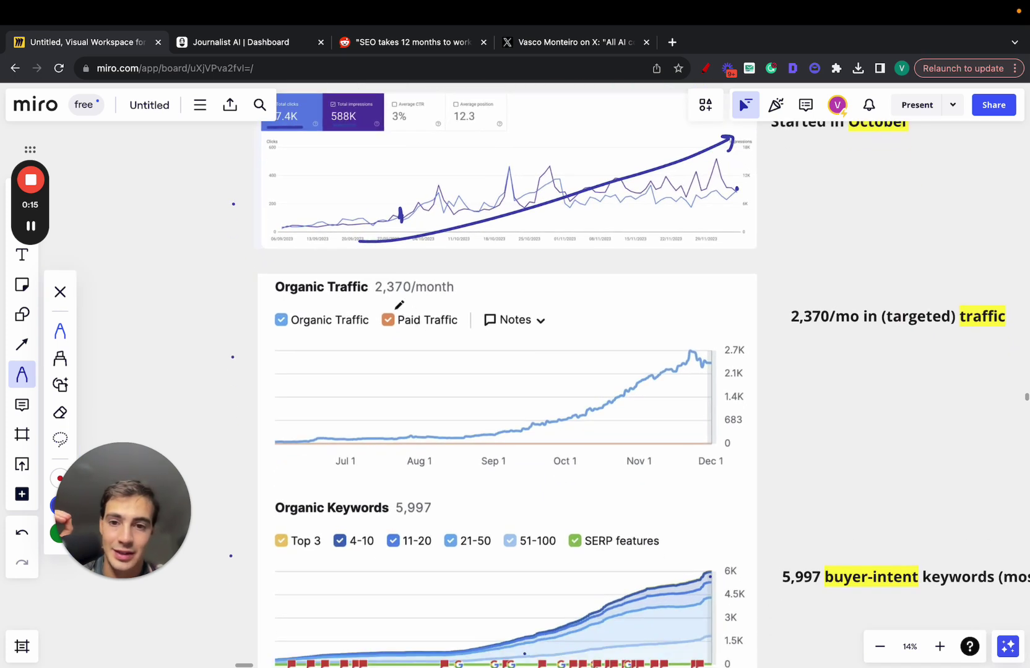
left_click_drag(378, 301, 485, 300)
left_click_drag(439, 437, 438, 463)
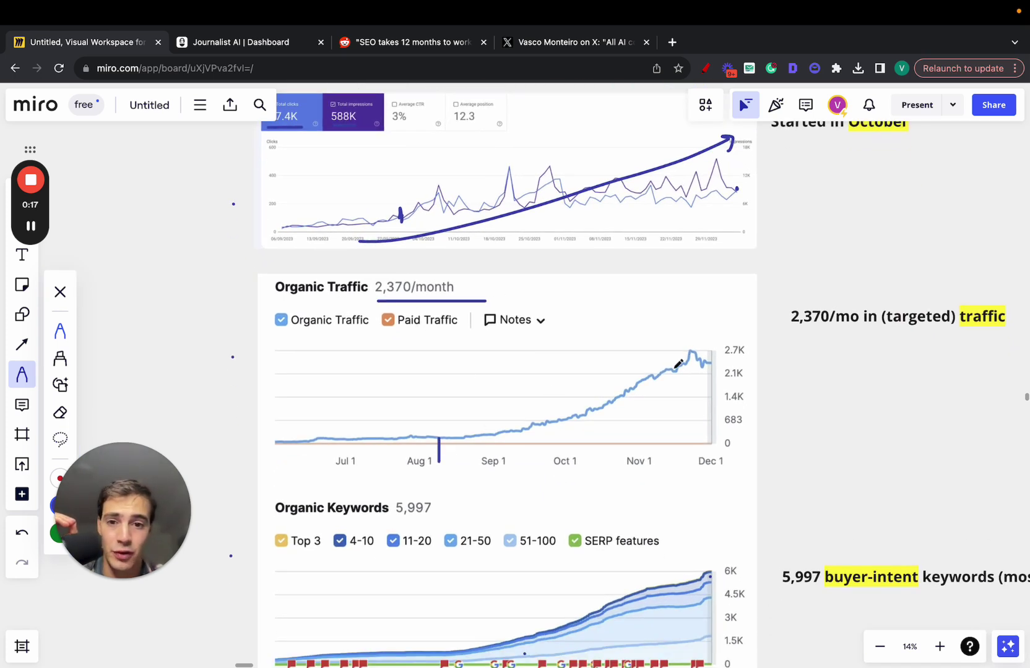
left_click_drag(681, 356, 723, 357)
scroll(730, 349, "down", 5)
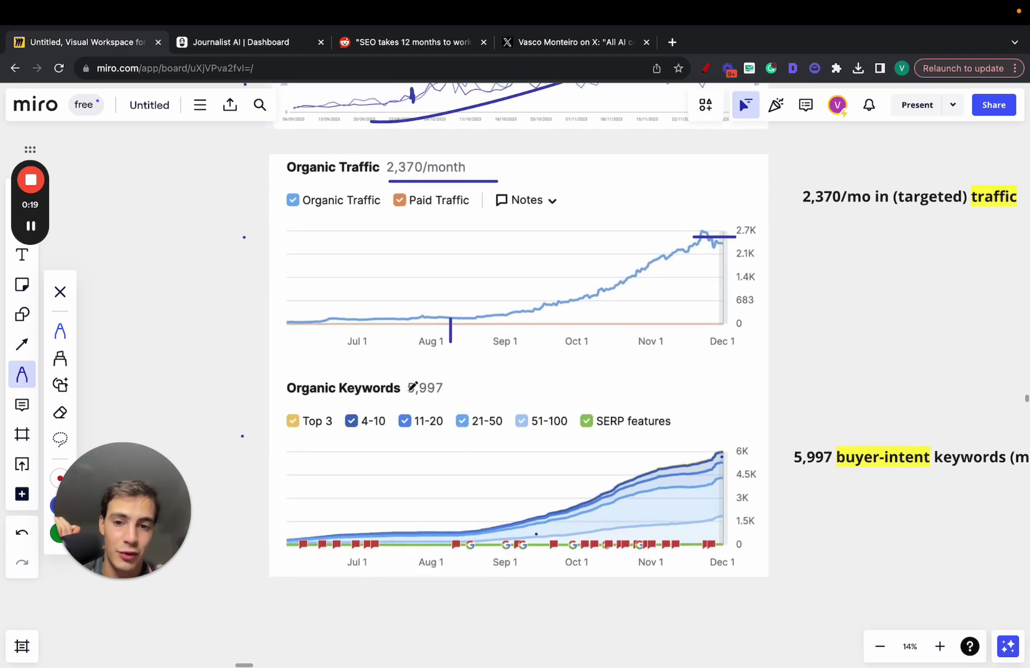
mouse_move(405, 397)
left_mouse_down()
mouse_move(478, 396)
mouse_move(404, 392)
left_mouse_up()
scroll(511, 276, "up", 10)
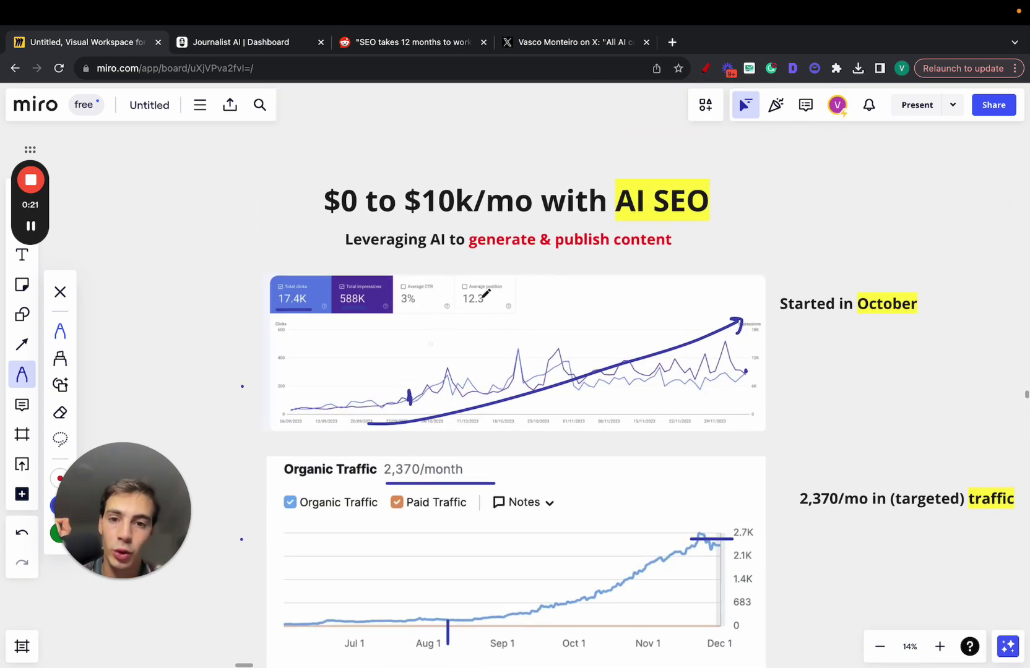
Underline 'Leveraging AI to' in the subtitle, then underline and circle $10k/mo in the title
left_click_drag(338, 255, 468, 255)
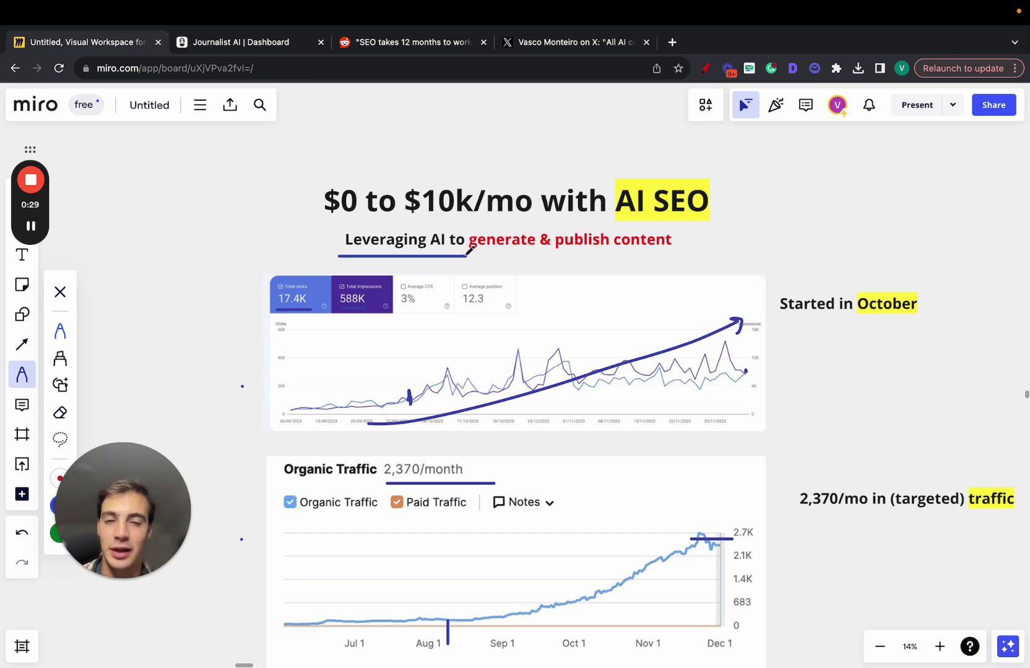
scroll(470, 249, "down", 1)
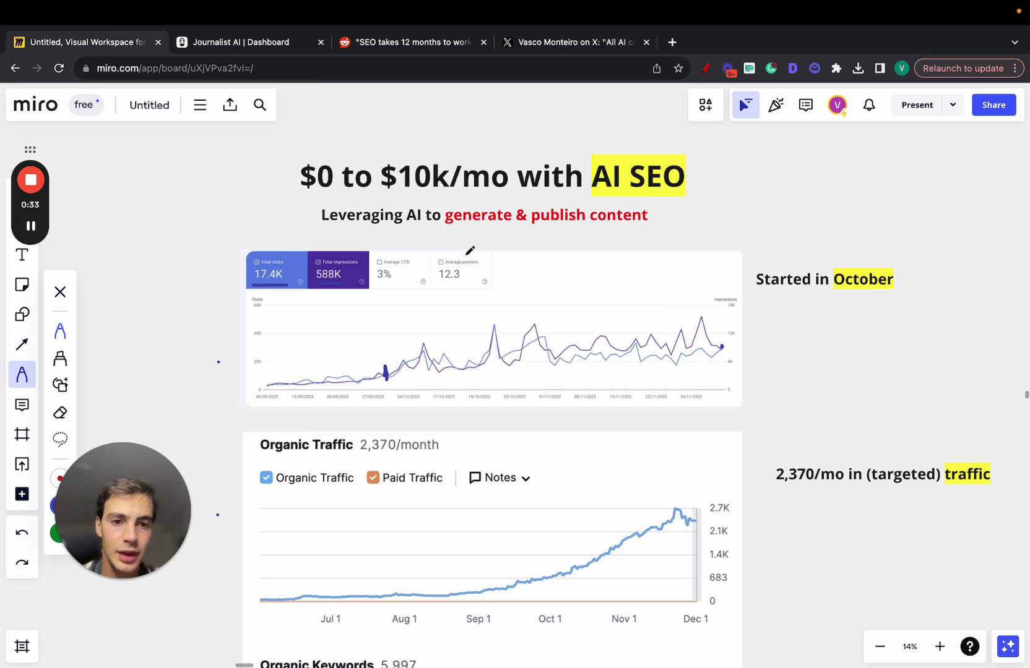
scroll(353, 250, "down", 1)
scroll(350, 253, "up", 1)
left_click_drag(391, 192, 481, 191)
mouse_move(483, 127)
left_mouse_down()
mouse_move(388, 137)
mouse_move(409, 196)
mouse_move(499, 143)
mouse_move(480, 125)
left_mouse_up()
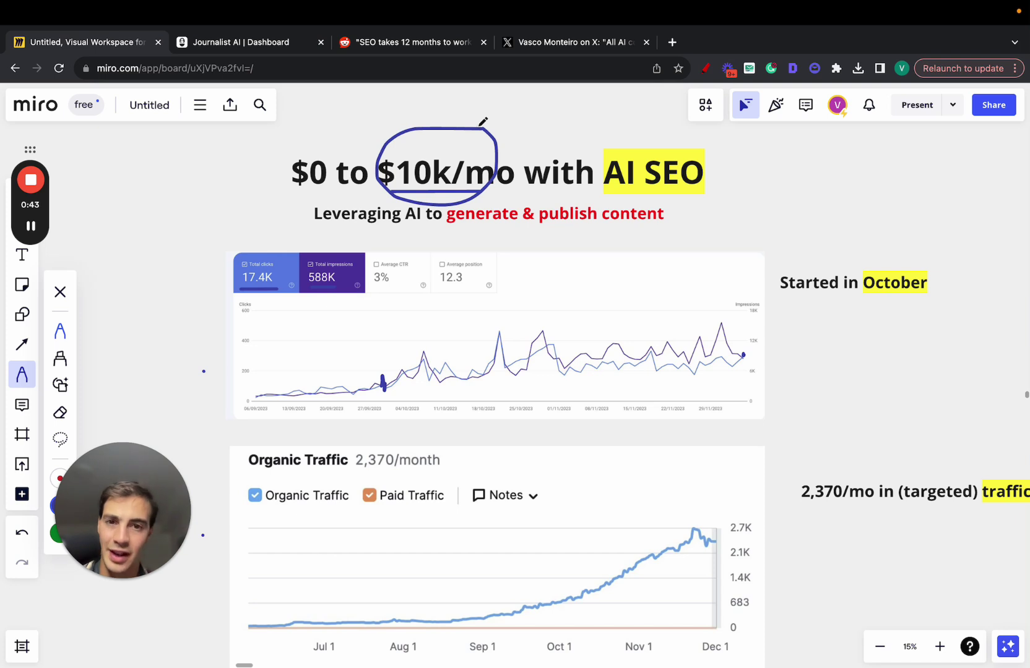
scroll(484, 122, "up", 2)
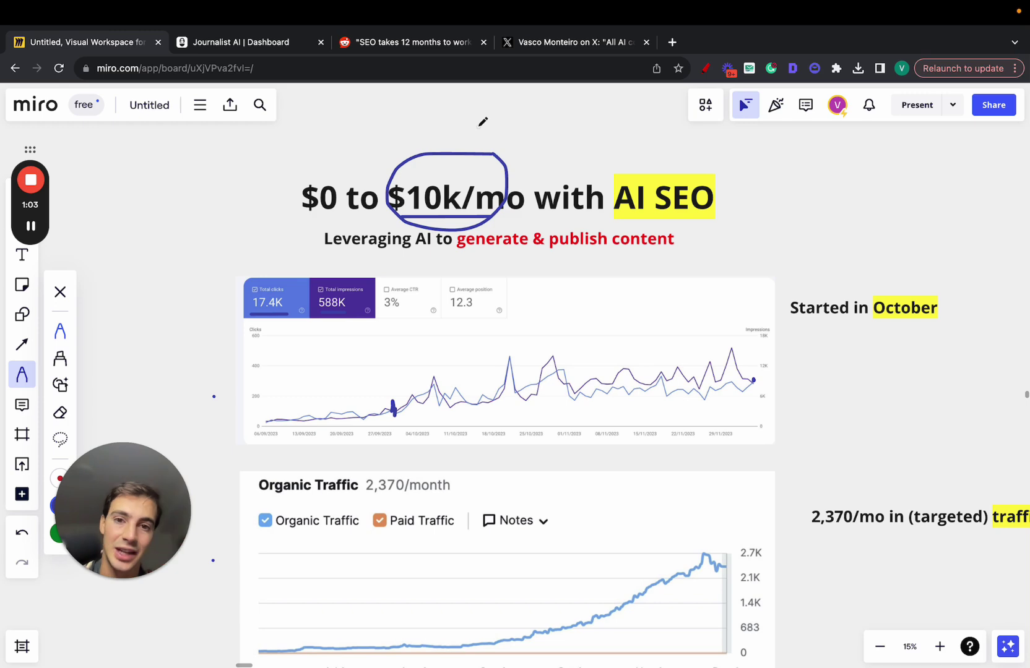
Undo the circle around $10k/mo and bring the top search-performance chart into view
key("super+z")
scroll(483, 122, "down", 3)
scroll(482, 122, "right", 3)
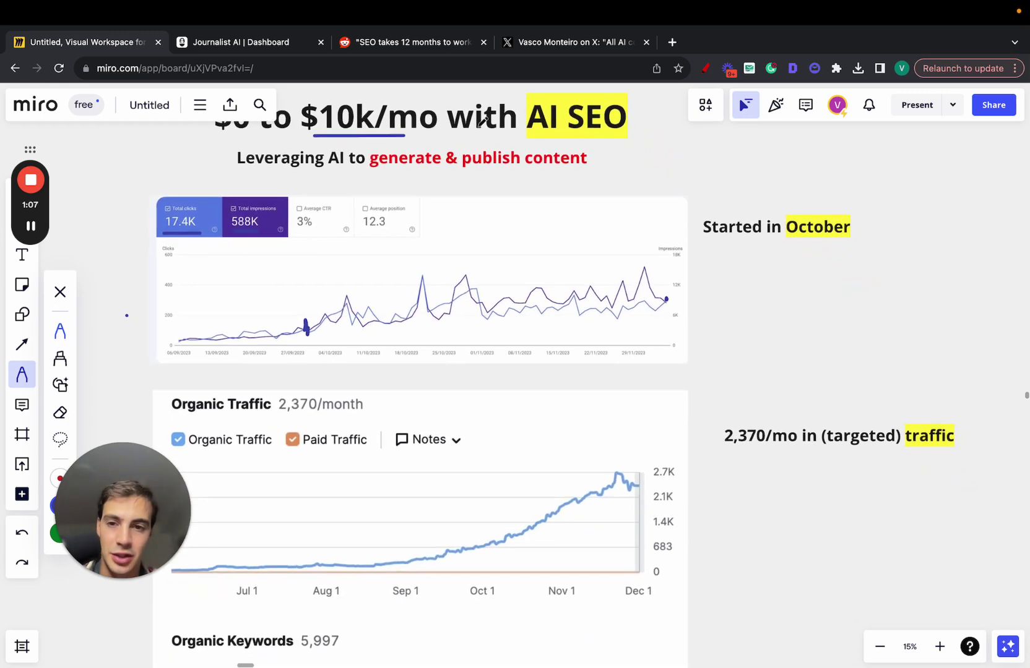
scroll(338, 317, "left", 2)
scroll(246, 224, "up", 5)
scroll(246, 224, "down", 1)
scroll(246, 224, "right", 1)
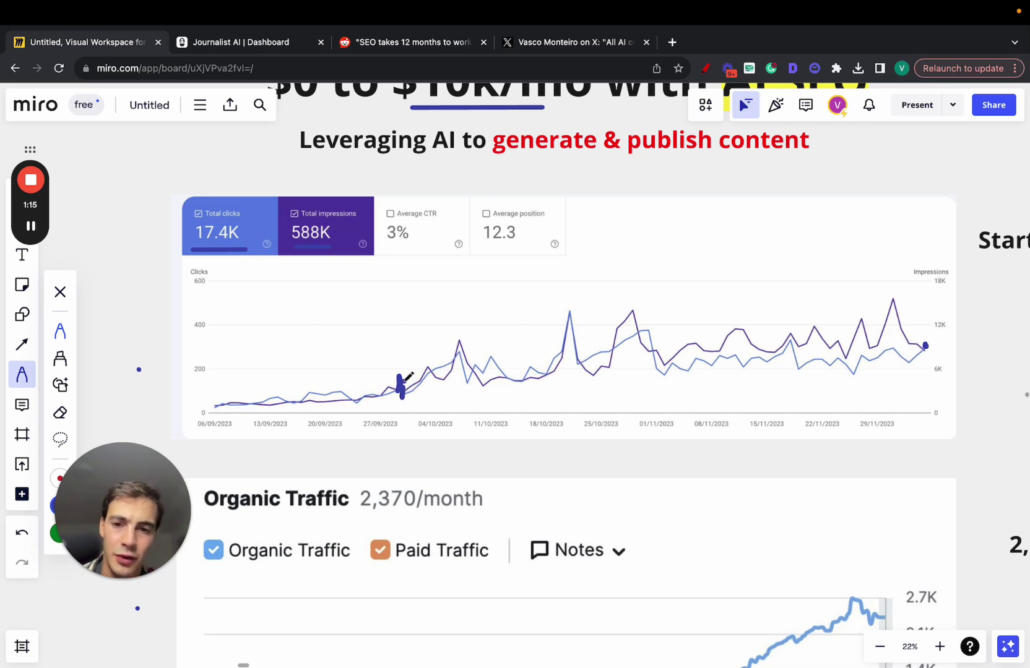
scroll(408, 377, "right", 3)
scroll(941, 280, "right", 1)
scroll(941, 281, "left", 3)
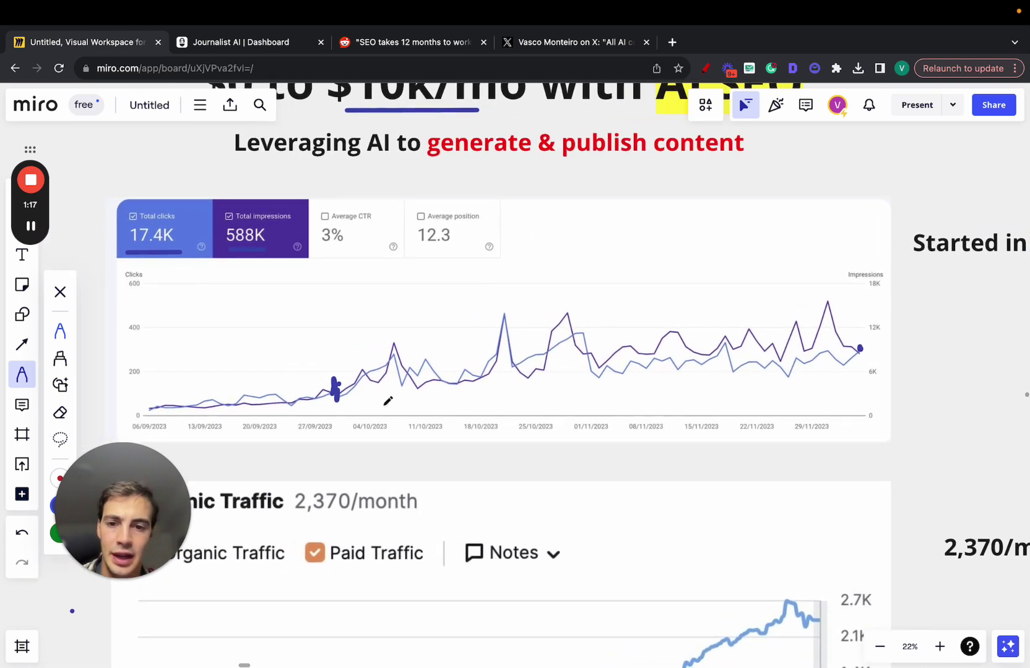
Trace the clicks trend from October and circle the 17.4K Total clicks and 588K Total impressions figures
mouse_move(336, 389)
left_mouse_down()
mouse_move(414, 411)
mouse_move(846, 308)
mouse_move(848, 316)
left_mouse_up()
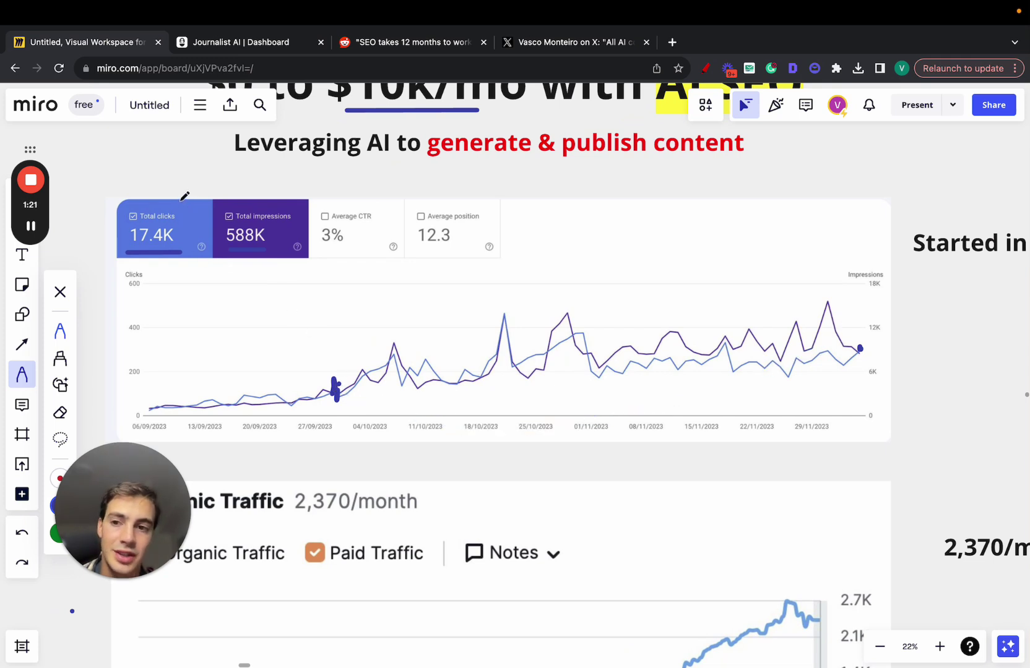
mouse_move(183, 198)
left_mouse_down()
mouse_move(127, 206)
mouse_move(192, 262)
mouse_move(300, 260)
mouse_move(304, 217)
left_mouse_up()
left_click_drag(216, 198, 238, 273)
mouse_move(164, 195)
left_mouse_down()
mouse_move(189, 204)
mouse_move(179, 261)
left_mouse_up()
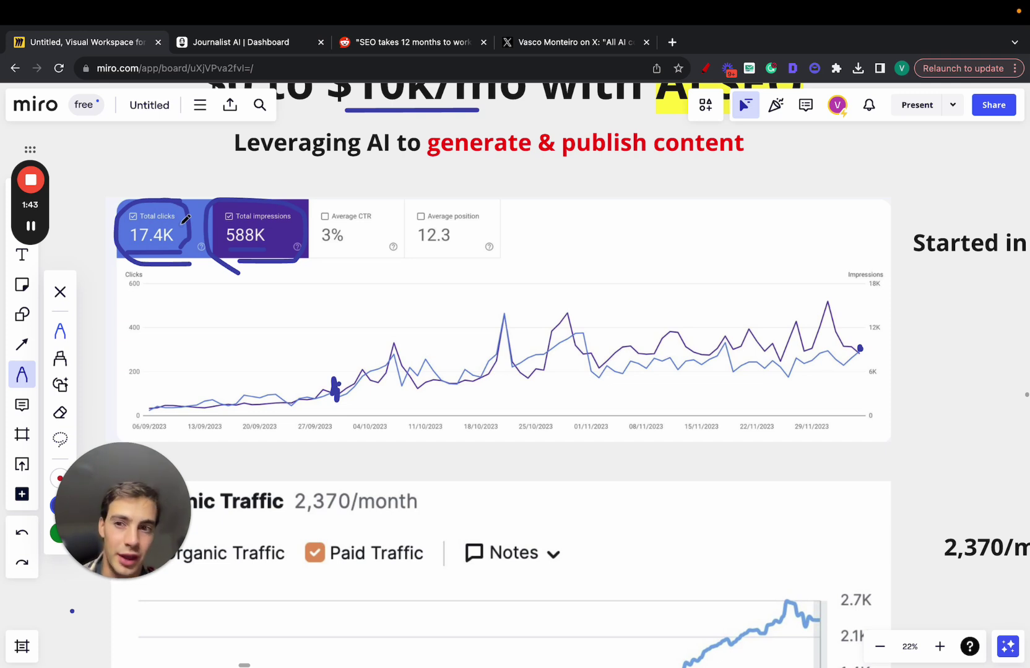
scroll(185, 219, "down", 3)
scroll(185, 219, "right", 3)
scroll(185, 220, "right", 4)
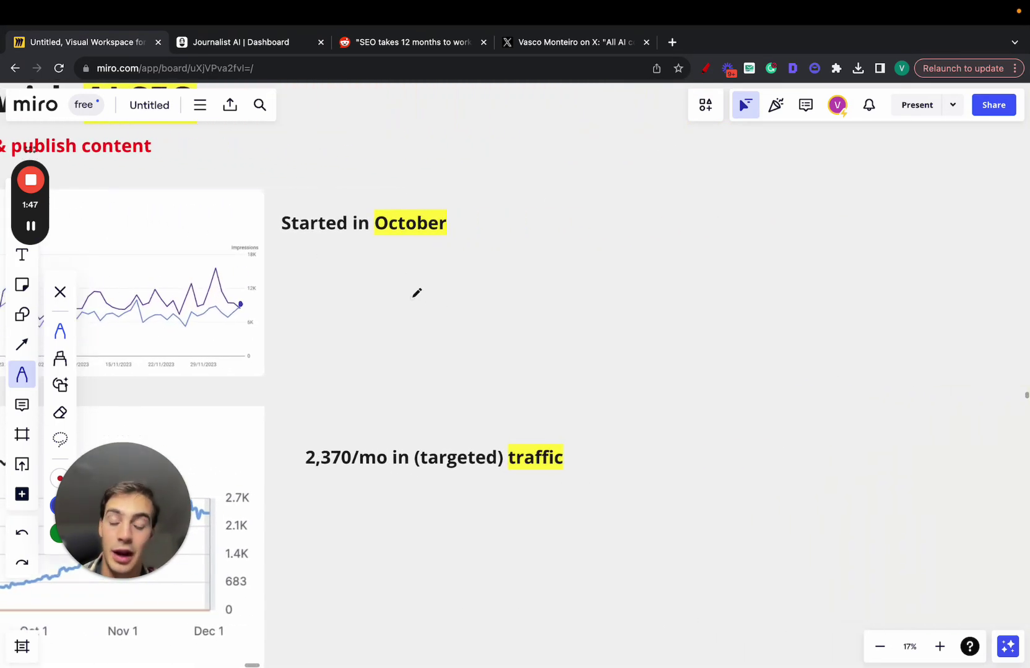
Sketch a house with a door below Started in October and an arrow pointing at it
scroll(403, 339, "up", 2)
mouse_move(386, 378)
left_mouse_down()
mouse_move(396, 335)
mouse_move(437, 281)
mouse_move(378, 346)
mouse_move(381, 408)
mouse_move(451, 320)
left_mouse_up()
mouse_move(406, 416)
left_mouse_down()
mouse_move(426, 389)
mouse_move(428, 408)
left_mouse_up()
mouse_move(676, 253)
left_mouse_down()
mouse_move(653, 286)
mouse_move(479, 341)
mouse_move(501, 352)
left_mouse_up()
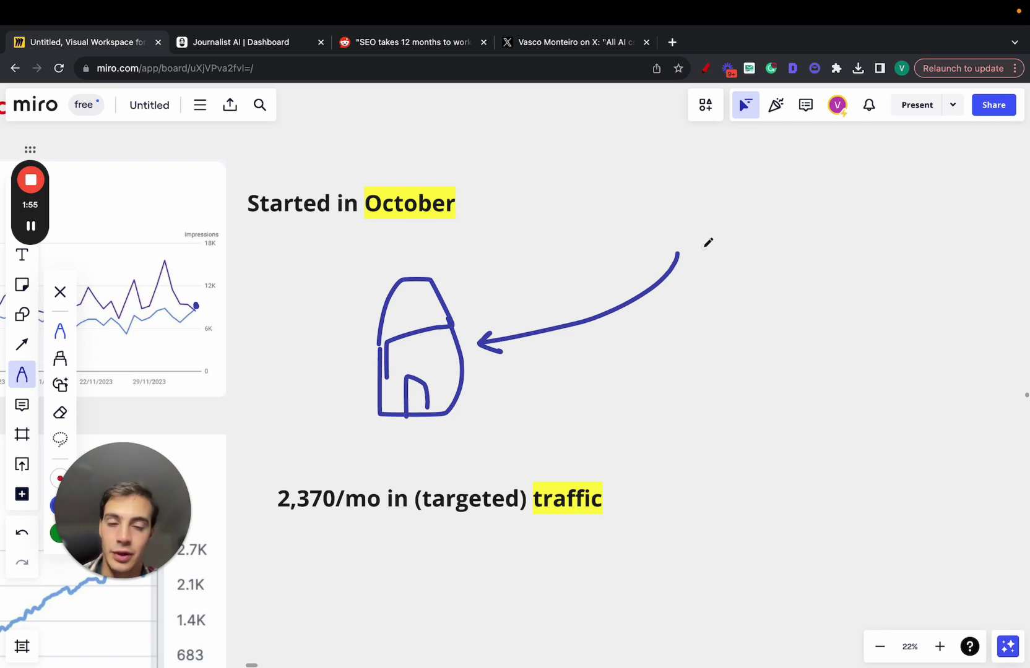
Write W and H letters beside the house, circle them, and arrow the W H circle back to the house
scroll(708, 242, "right", 5)
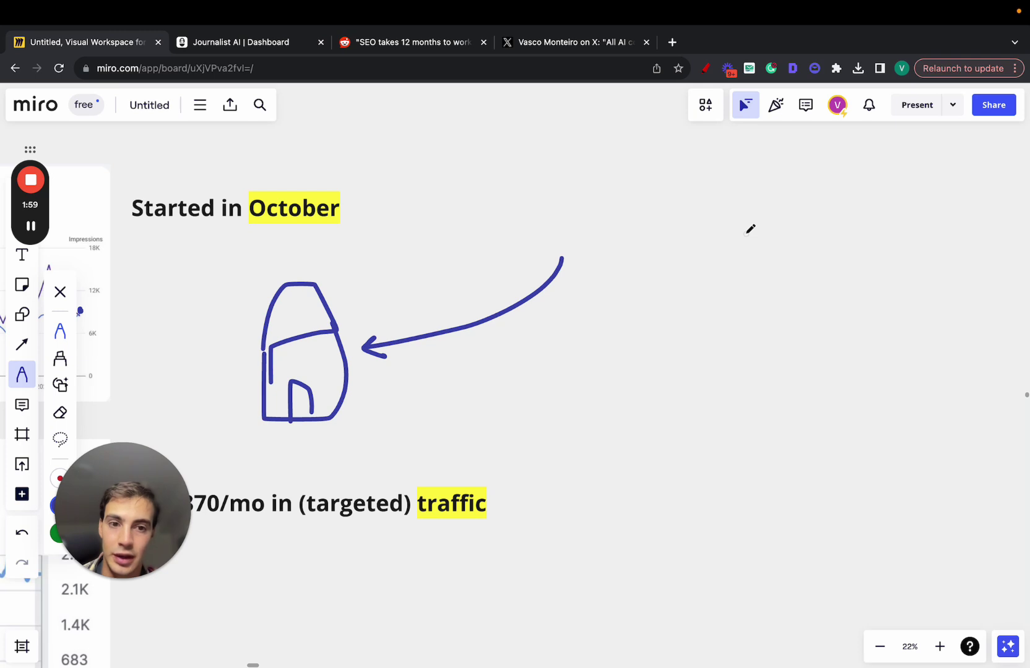
mouse_move(743, 207)
left_mouse_down()
mouse_move(745, 242)
mouse_move(765, 234)
mouse_move(774, 207)
left_mouse_up()
mouse_move(743, 257)
left_mouse_down()
mouse_move(744, 286)
mouse_move(772, 266)
mouse_move(771, 283)
left_mouse_up()
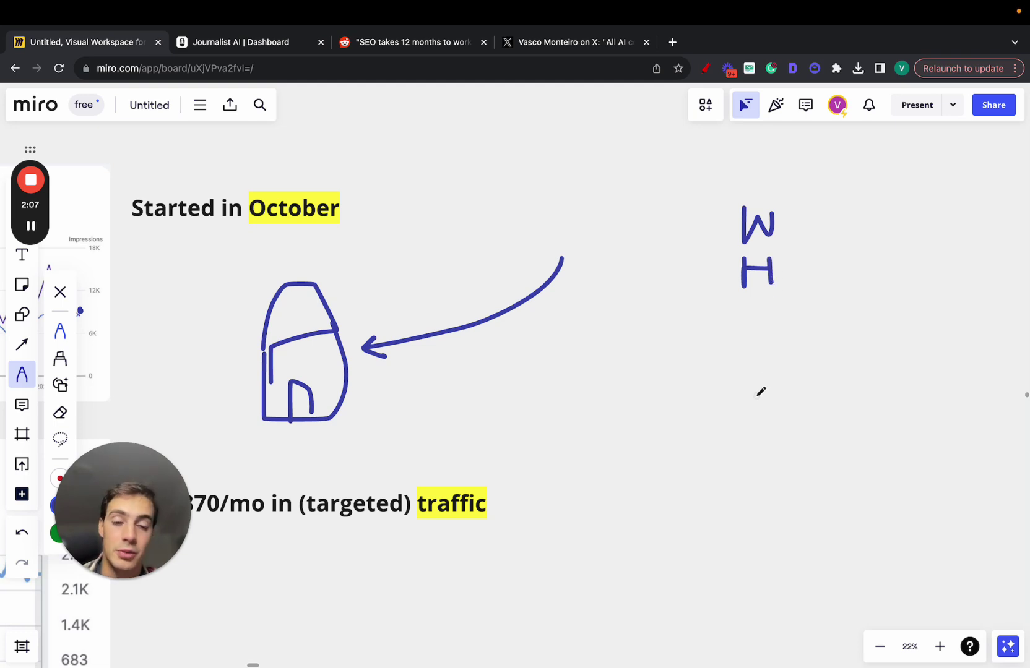
mouse_move(752, 386)
left_mouse_down()
mouse_move(752, 430)
mouse_move(773, 405)
mouse_move(773, 418)
mouse_move(739, 453)
mouse_move(764, 371)
mouse_move(794, 402)
mouse_move(748, 446)
left_mouse_up()
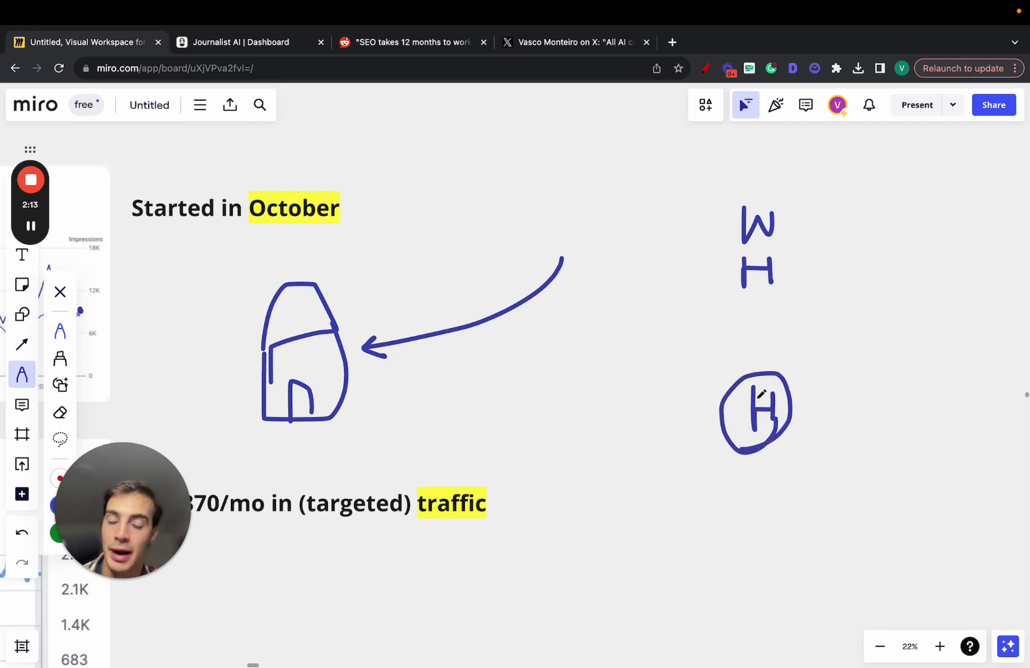
mouse_move(847, 346)
left_mouse_down()
mouse_move(792, 388)
mouse_move(806, 382)
left_mouse_up()
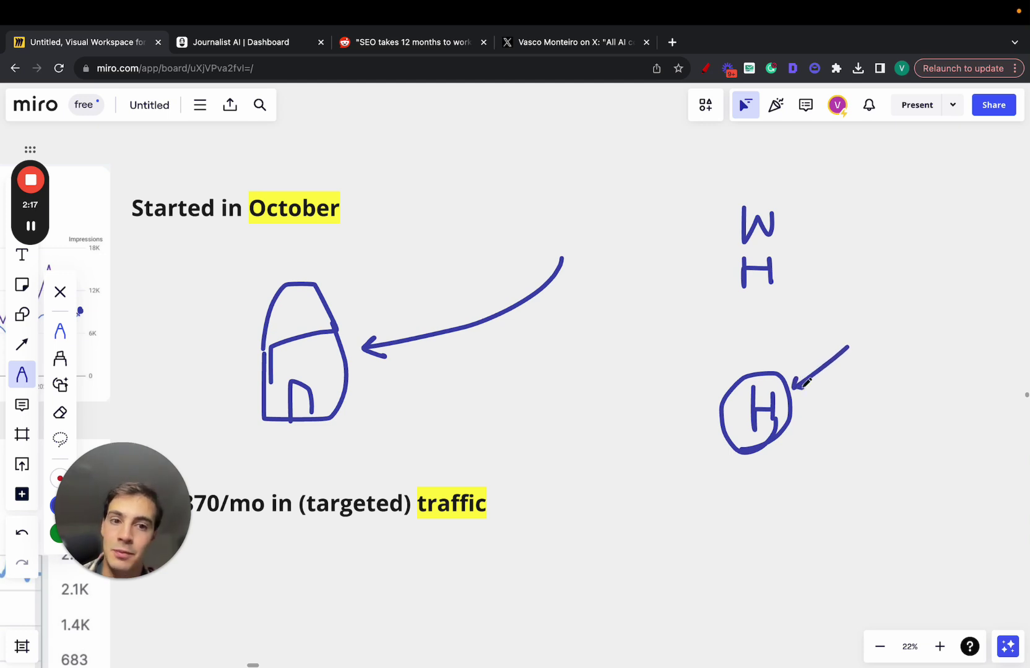
mouse_move(758, 199)
left_mouse_down()
mouse_move(731, 208)
mouse_move(794, 200)
mouse_move(785, 289)
mouse_move(714, 214)
mouse_move(772, 179)
left_mouse_up()
left_click(729, 273)
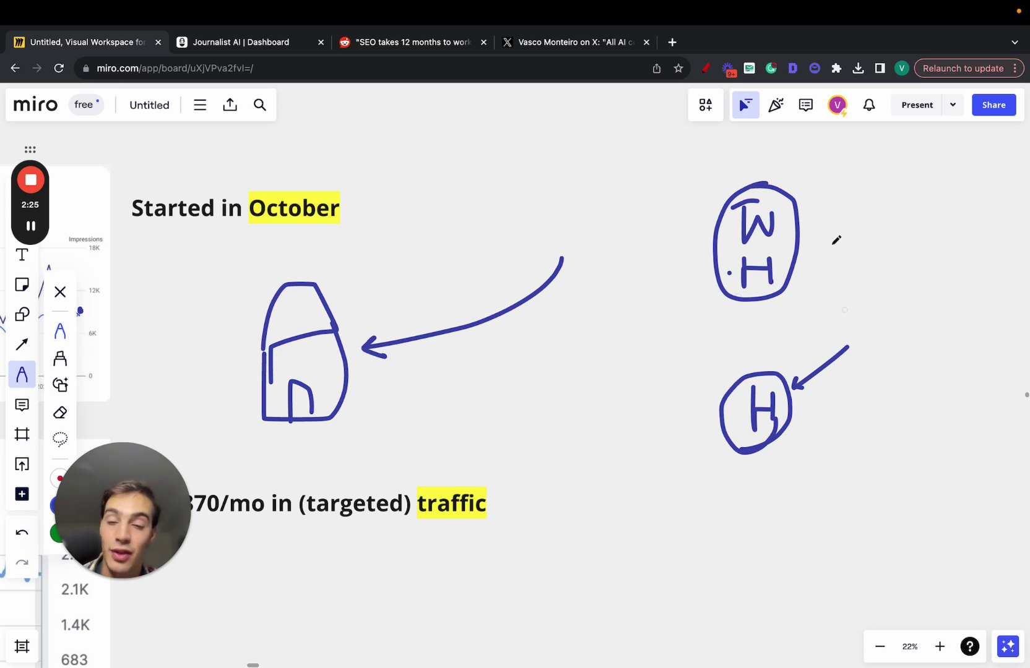
mouse_move(718, 246)
left_mouse_down()
mouse_move(593, 221)
mouse_move(392, 305)
mouse_move(368, 303)
mouse_move(368, 319)
mouse_move(384, 320)
left_mouse_up()
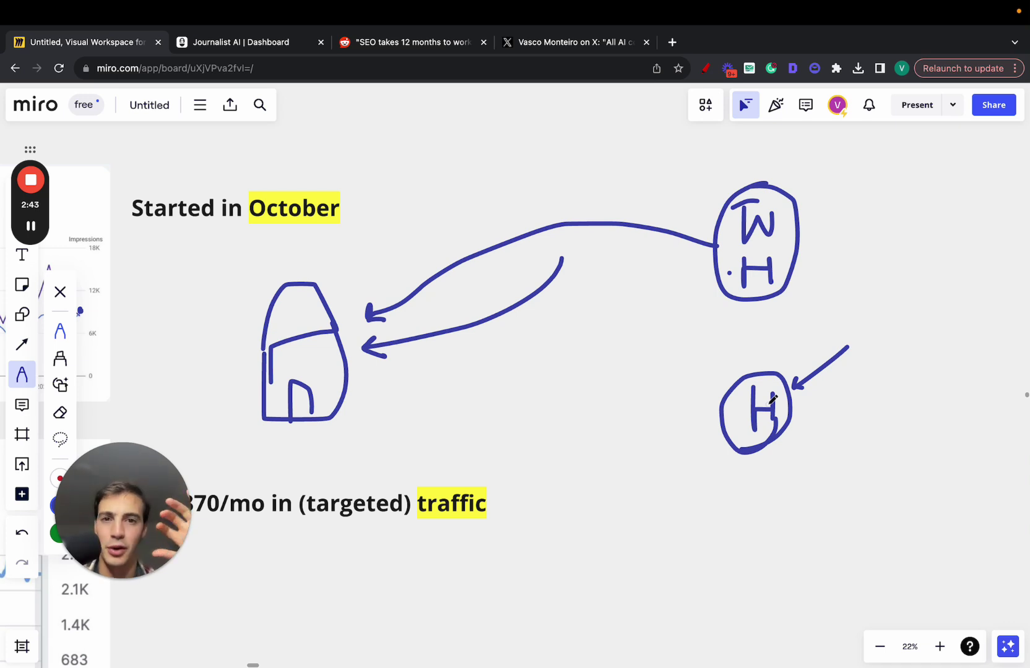
Write BI with a dot beside the circled W H
scroll(737, 290, "down", 3)
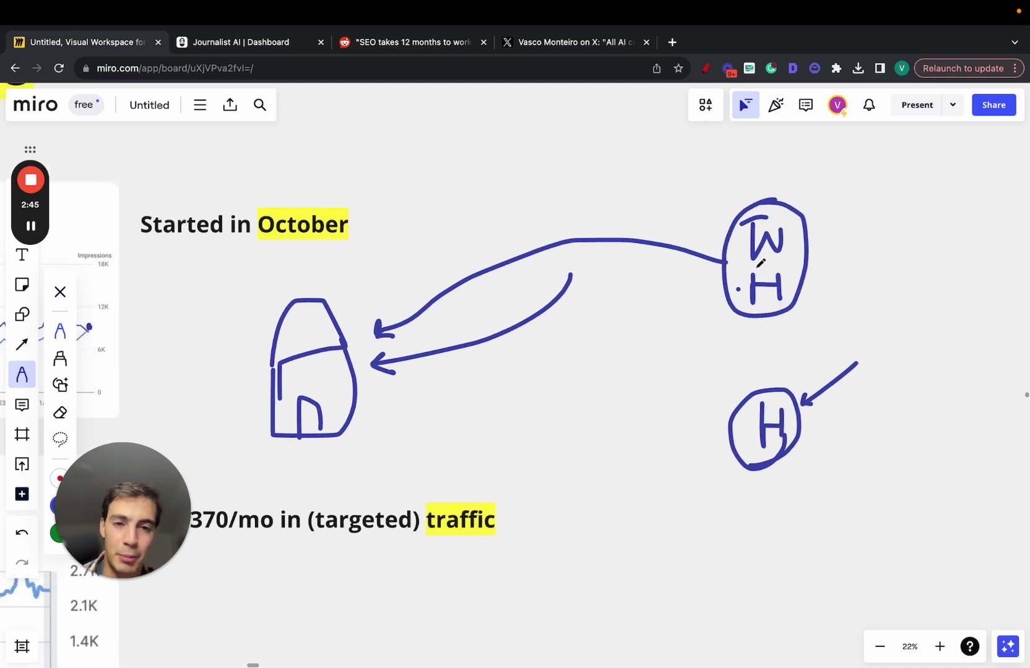
left_click(736, 290)
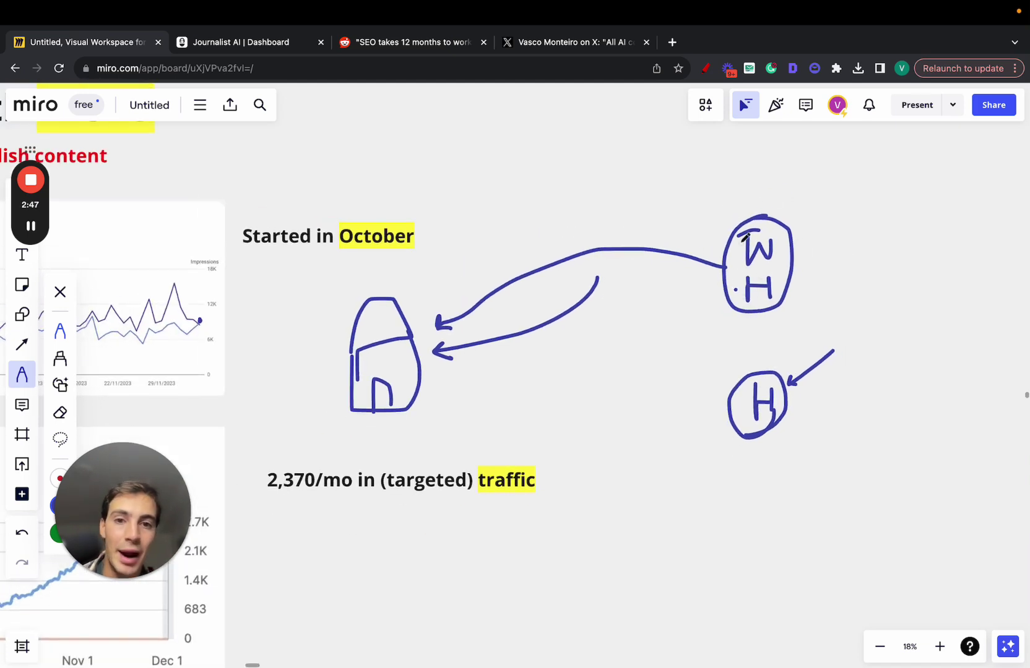
mouse_move(854, 264)
left_mouse_down()
mouse_move(850, 213)
mouse_move(879, 241)
mouse_move(858, 261)
left_mouse_up()
mouse_move(870, 220)
left_mouse_down()
mouse_move(902, 218)
mouse_move(886, 252)
mouse_move(912, 250)
left_mouse_up()
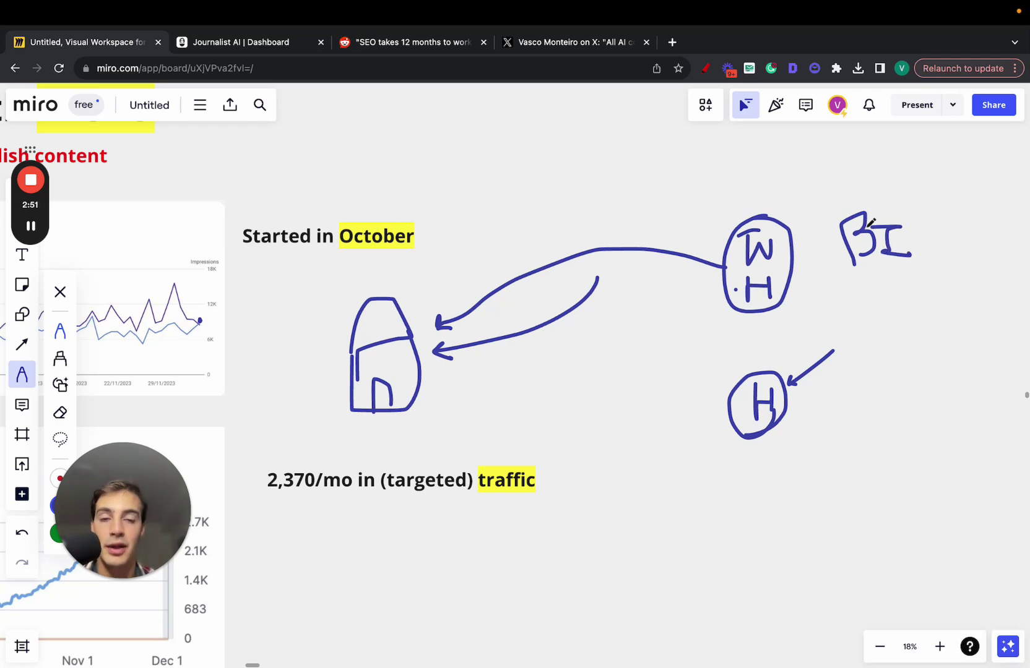
Underline and bracket 2,370/month and circle a handwritten note beside it
scroll(870, 221, "left", 10)
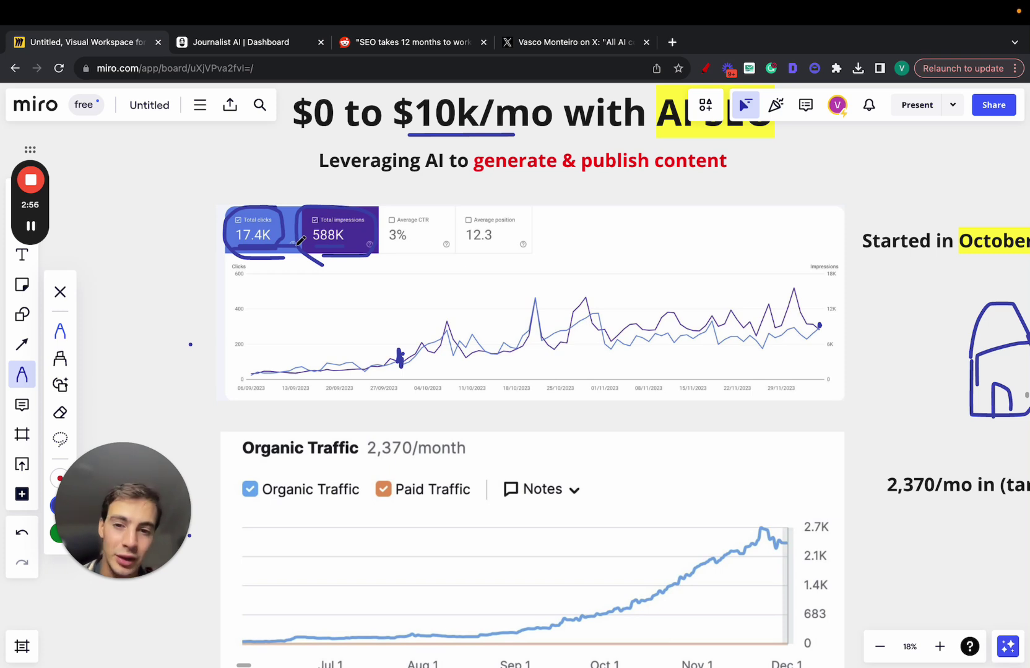
scroll(334, 298, "down", 3)
left_click_drag(365, 388, 441, 390)
scroll(443, 383, "down", 2)
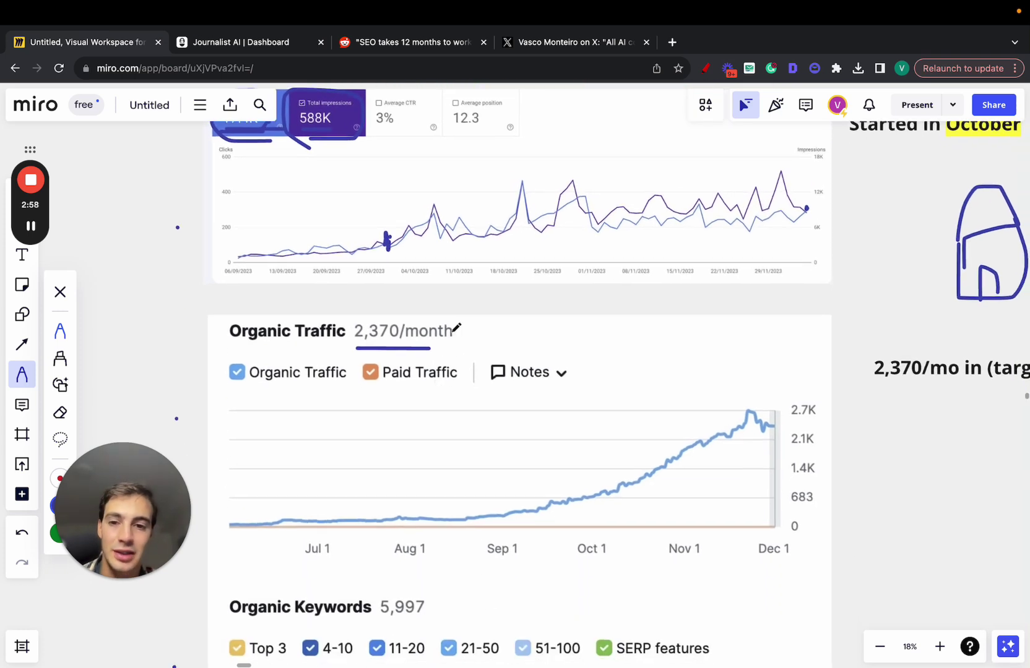
mouse_move(477, 318)
left_mouse_down()
mouse_move(477, 331)
mouse_move(541, 329)
mouse_move(536, 344)
left_mouse_up()
mouse_move(424, 318)
left_mouse_down()
mouse_move(381, 317)
mouse_move(348, 334)
left_mouse_up()
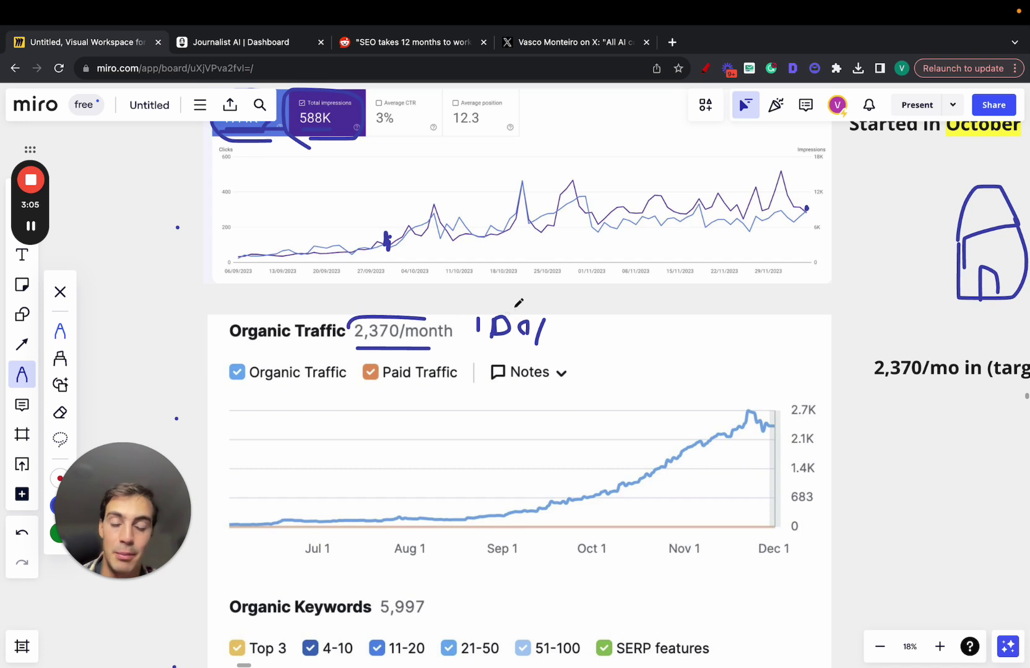
mouse_move(520, 301)
left_mouse_down()
mouse_move(486, 299)
mouse_move(520, 356)
mouse_move(559, 328)
left_mouse_up()
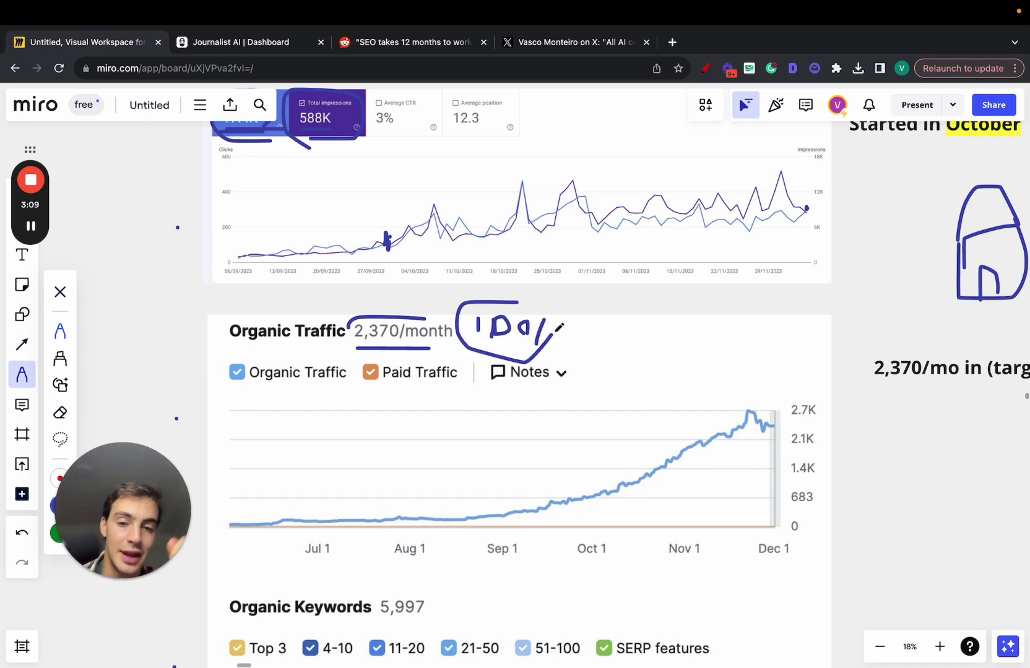
left_click_drag(556, 329, 531, 303)
scroll(533, 300, "up", 3)
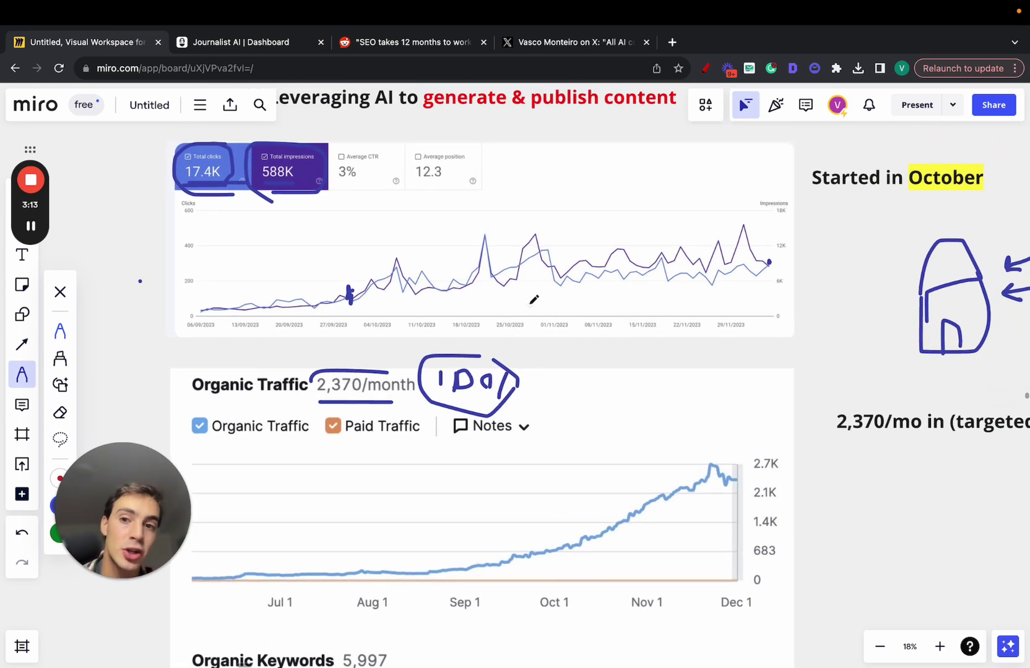
Mark the 5,997 organic keywords figure and draw a rising trend line over the keywords chart
left_click(427, 335)
scroll(385, 384, "down", 4)
scroll(385, 385, "down", 4)
left_click(384, 476)
scroll(505, 466, "down", 3)
scroll(506, 464, "down", 1)
scroll(505, 464, "up", 2)
scroll(504, 466, "down", 5)
mouse_move(339, 295)
left_mouse_down()
mouse_move(392, 283)
mouse_move(354, 256)
mouse_move(344, 289)
left_mouse_up()
scroll(350, 289, "down", 1)
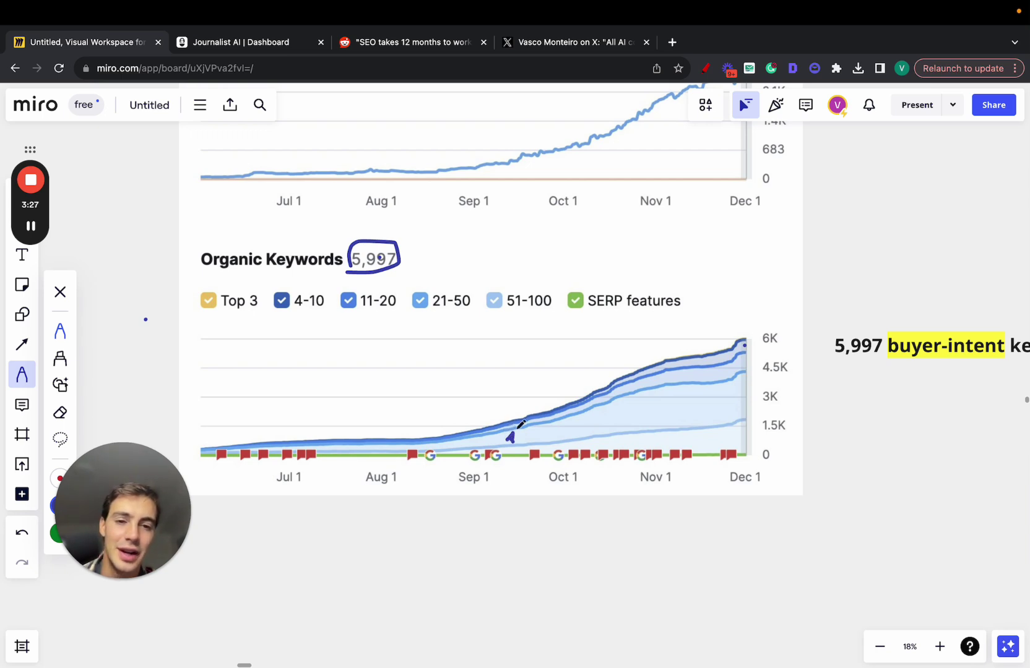
left_click_drag(529, 416, 732, 316)
Underline the word buyer-intent and zoom the board out to 12%
scroll(735, 312, "right", 5)
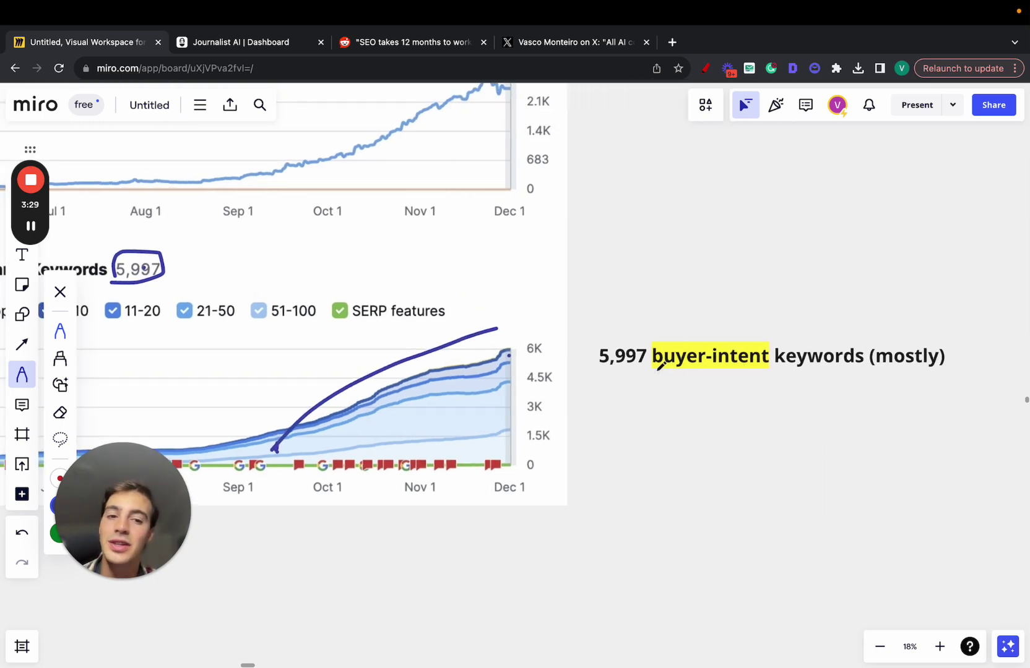
left_click_drag(657, 369, 766, 370)
scroll(769, 365, "down", 3)
scroll(773, 363, "up", 2)
scroll(773, 363, "up", 5)
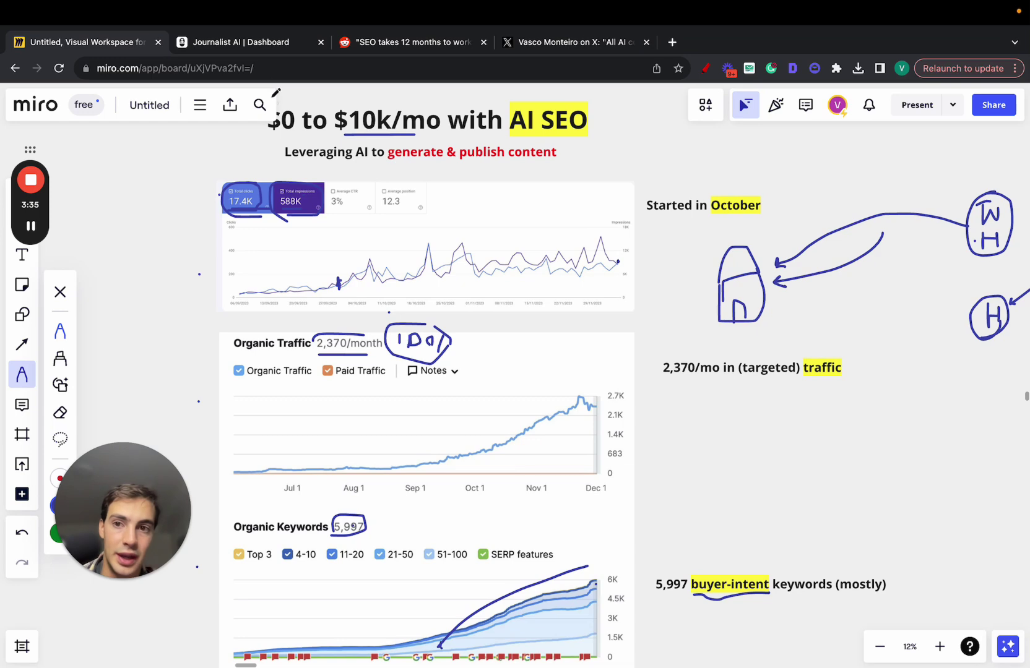
left_click(242, 42)
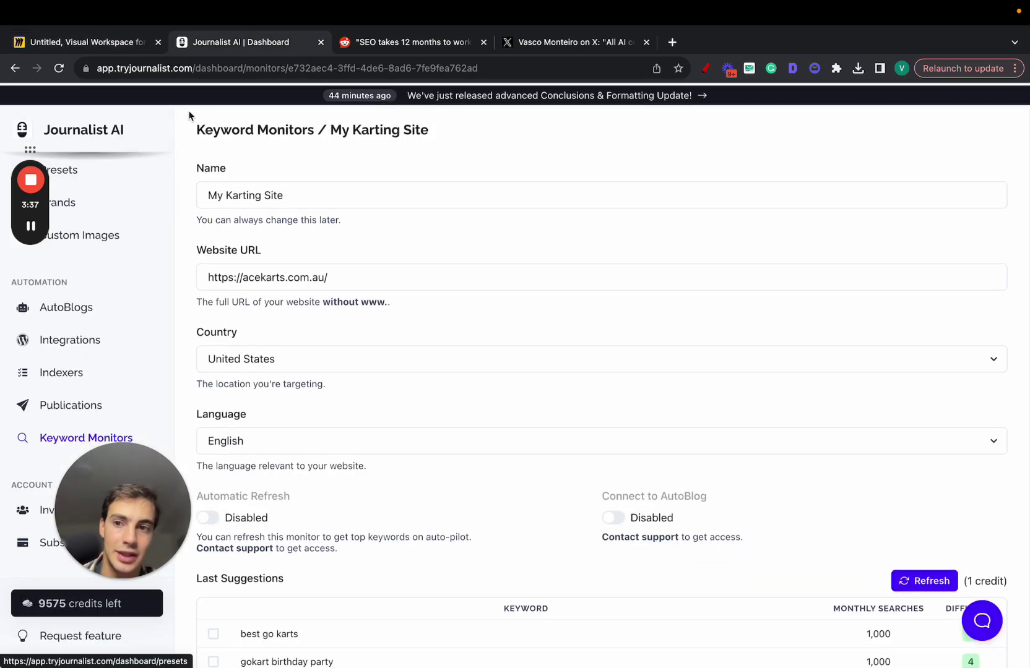
left_click(120, 197)
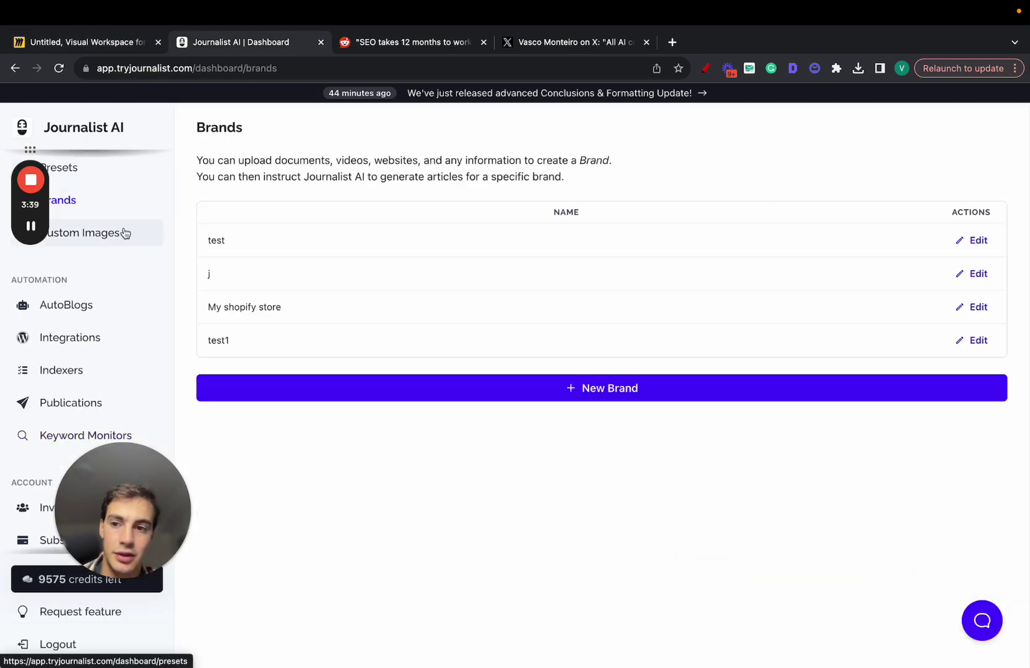
scroll(123, 233, "up", 5)
left_click(99, 218)
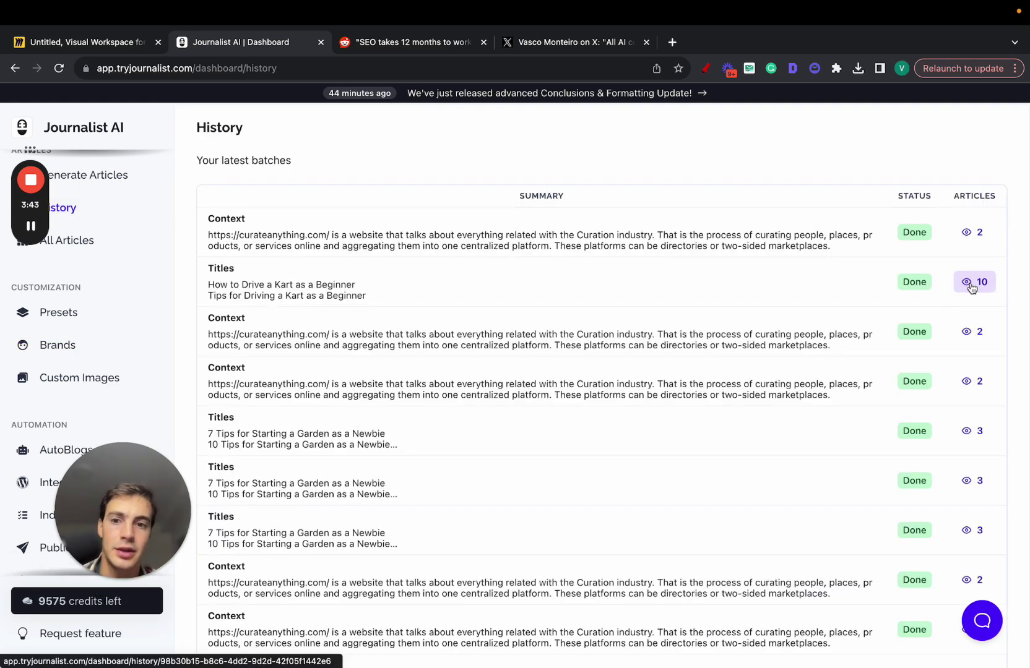
left_click(971, 284)
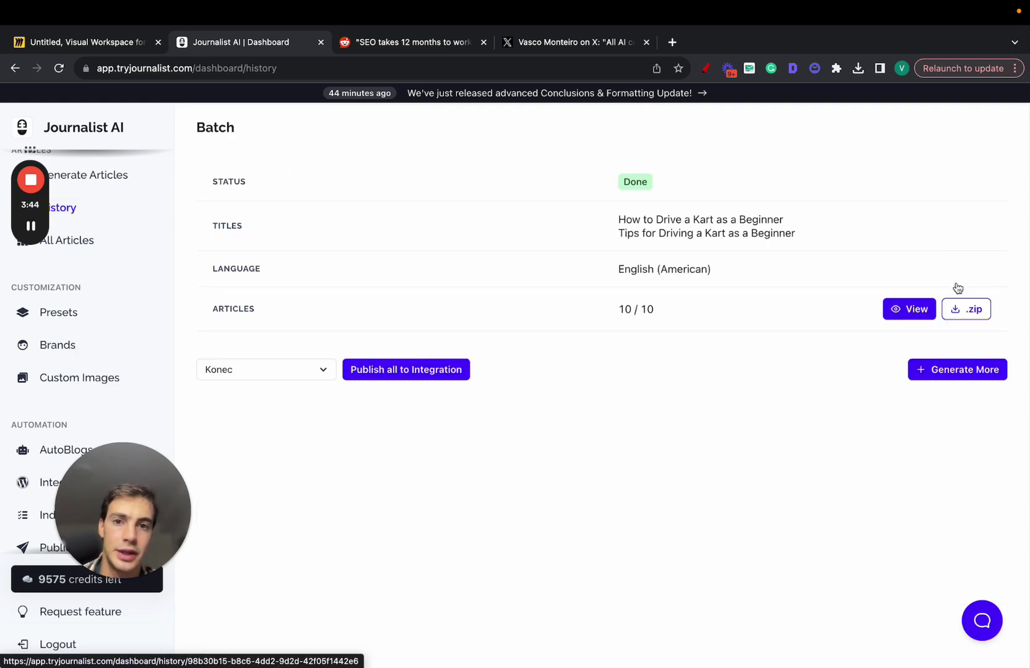
left_click(926, 309)
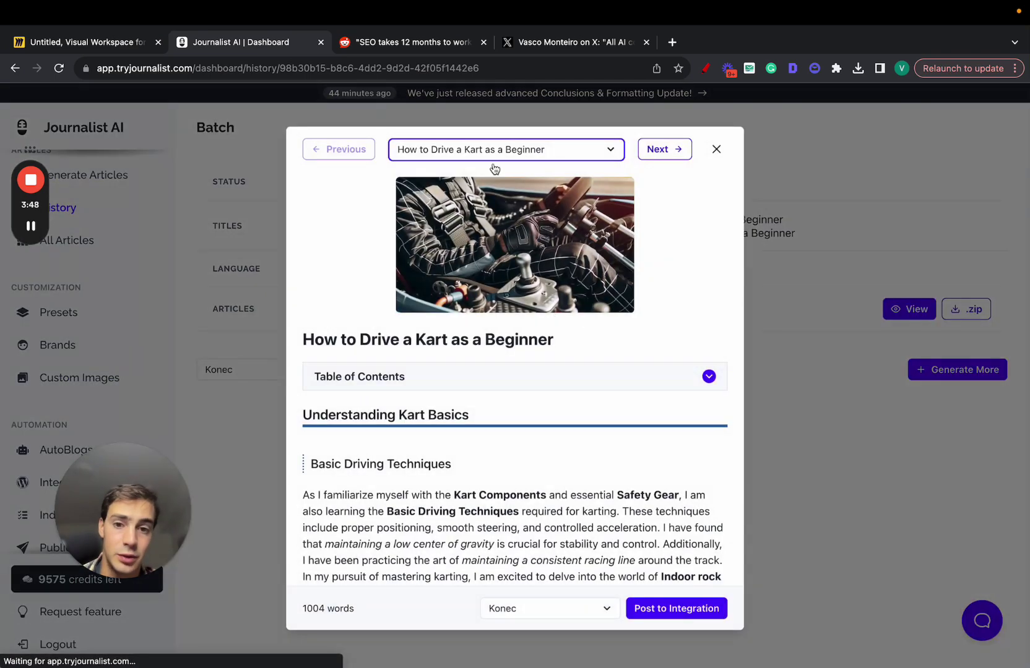
scroll(535, 350, "down", 3)
scroll(536, 357, "up", 1)
left_click(465, 255)
scroll(444, 335, "down", 3)
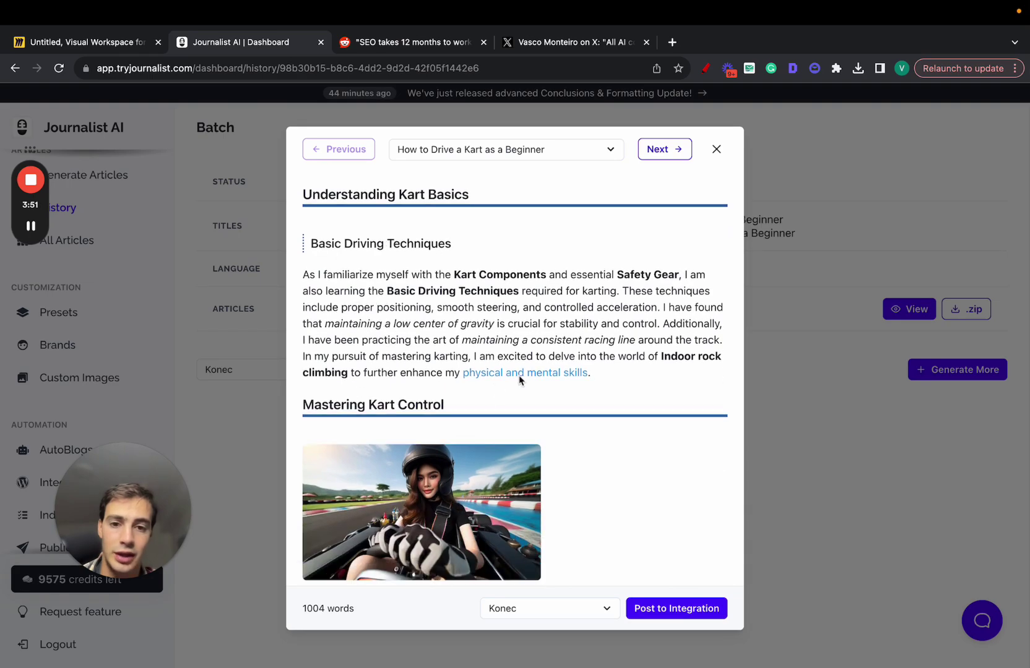
scroll(526, 377, "down", 10)
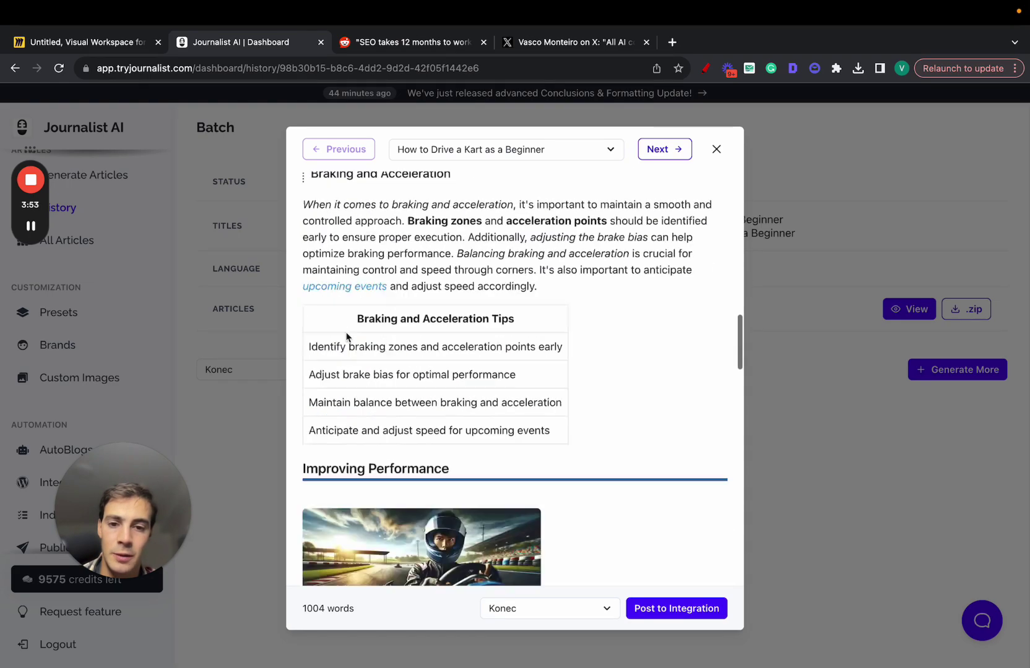
scroll(486, 309, "down", 5)
scroll(430, 331, "up", 2)
scroll(479, 435, "down", 3)
scroll(479, 435, "down", 1)
scroll(471, 242, "down", 8)
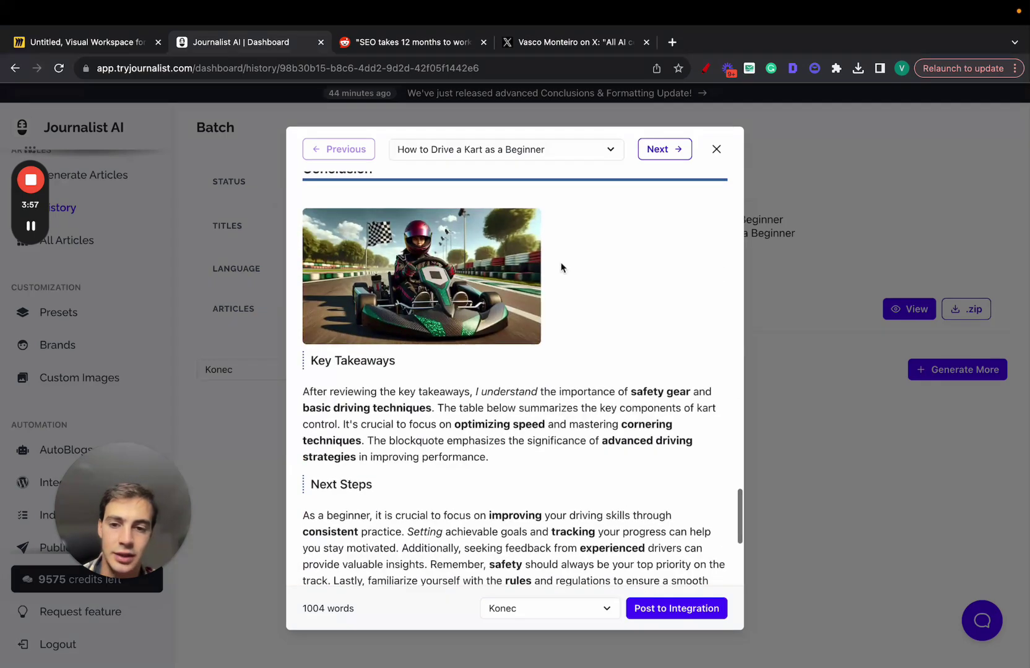
scroll(561, 275, "down", 5)
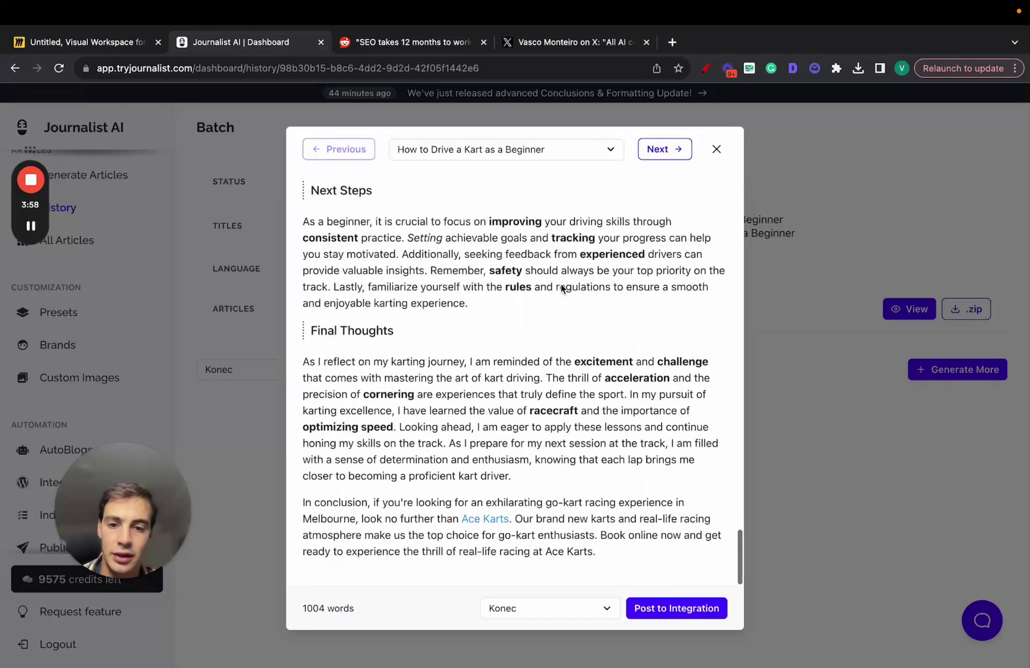
left_click(475, 522, "super")
left_click(396, 43)
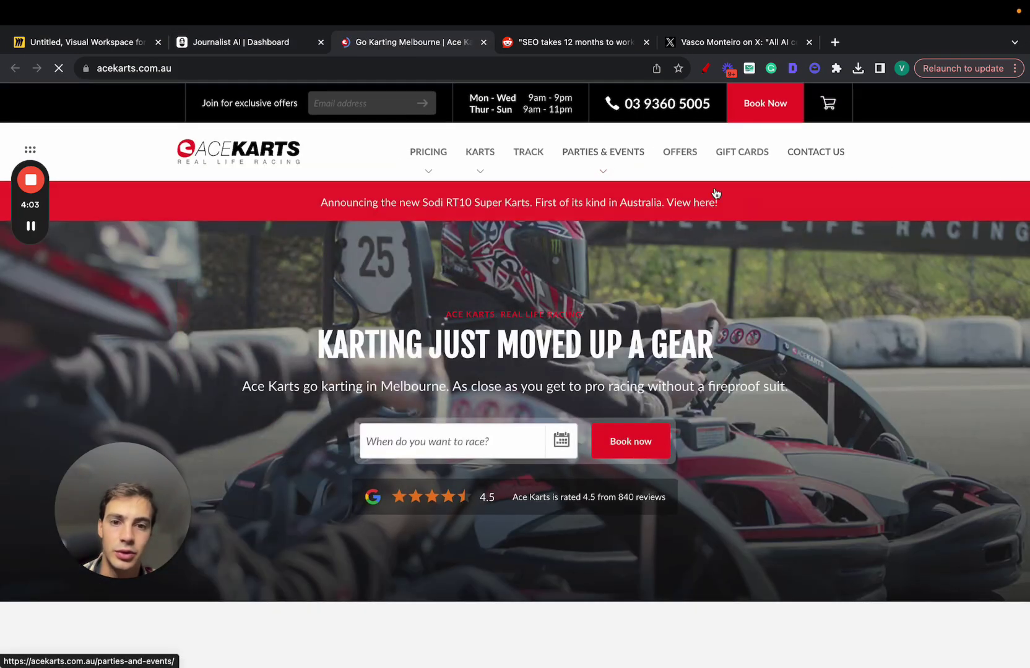
left_click(279, 48)
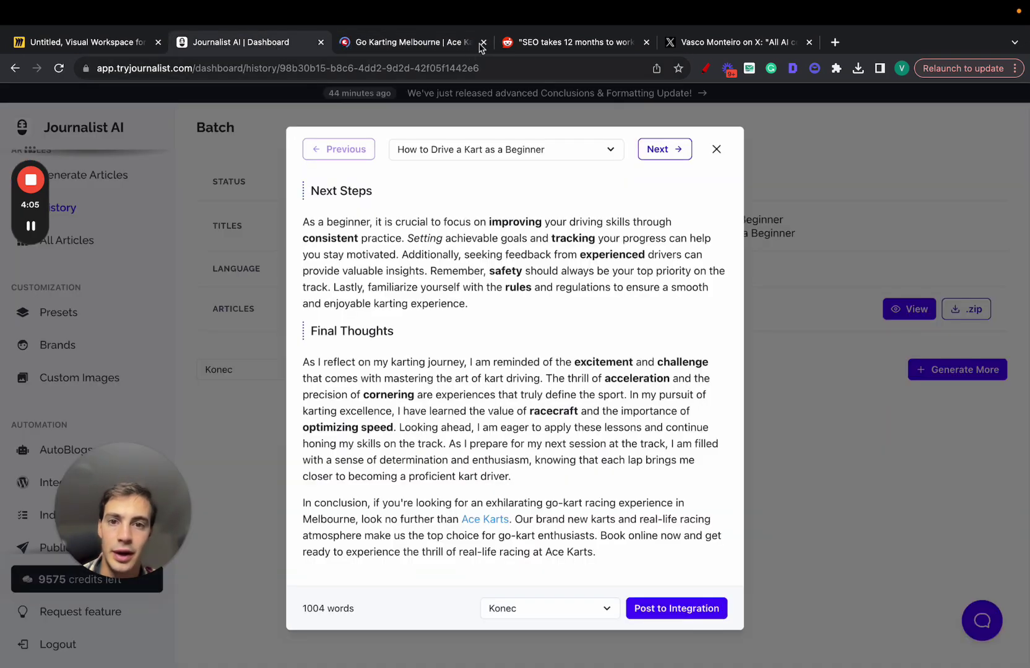
left_click(483, 43)
scroll(487, 356, "up", 1)
scroll(501, 433, "down", 1)
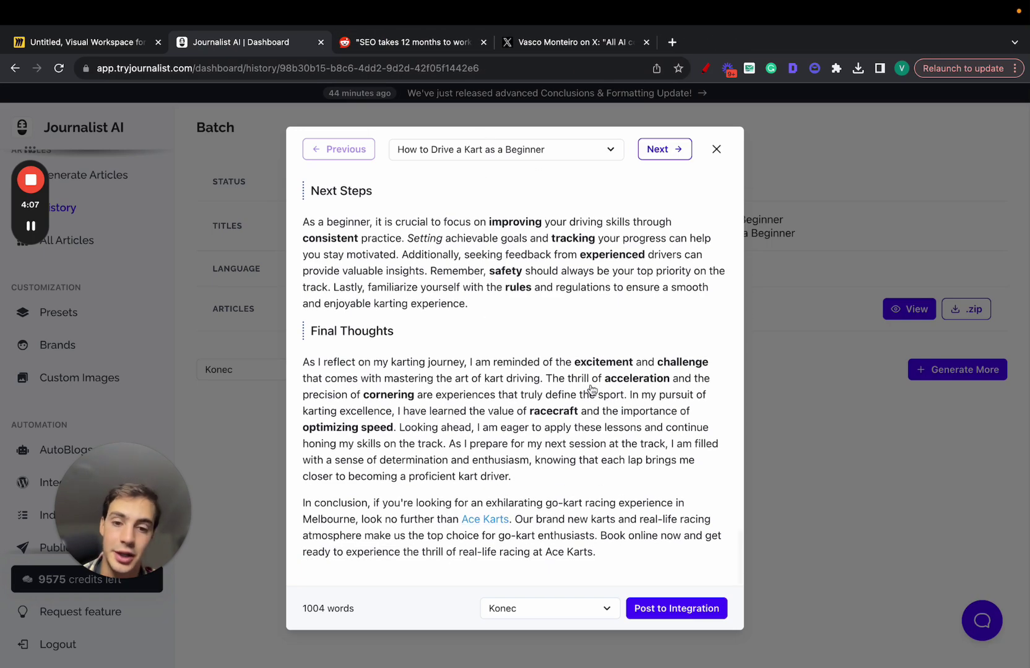
scroll(591, 386, "up", 15)
left_click(661, 151)
left_click(662, 153)
left_click(664, 154)
left_click(665, 157)
left_click(715, 151)
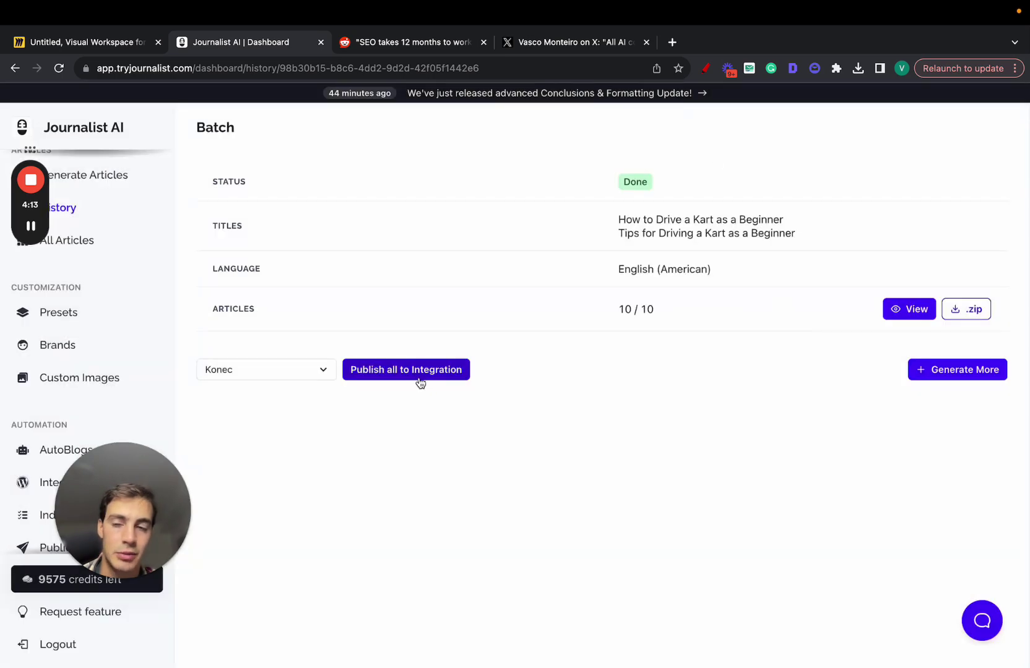
left_click(98, 42)
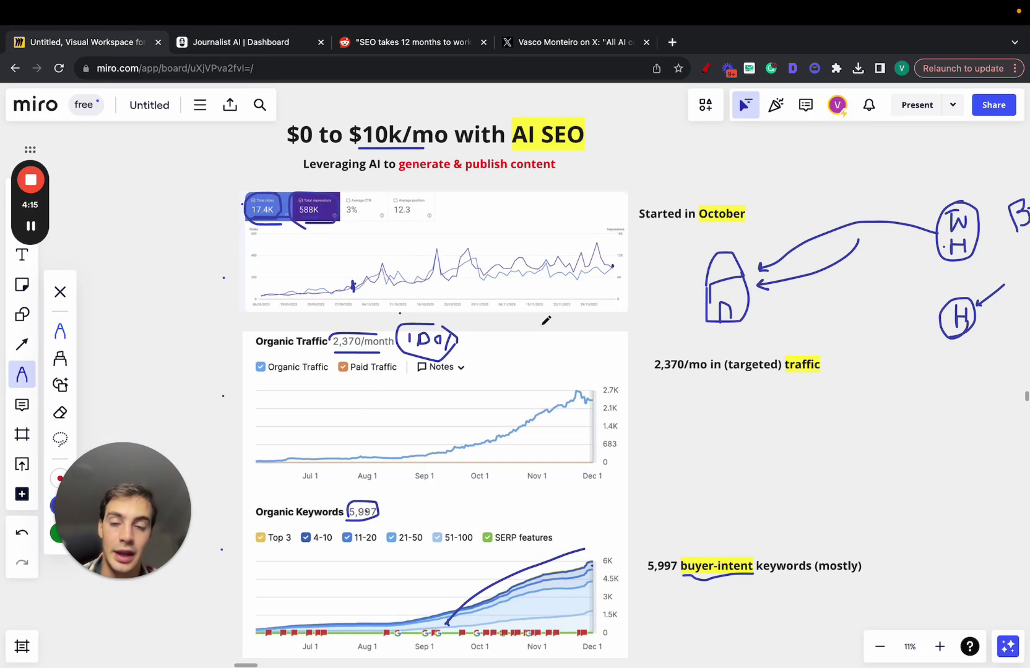
scroll(546, 320, "down", 3)
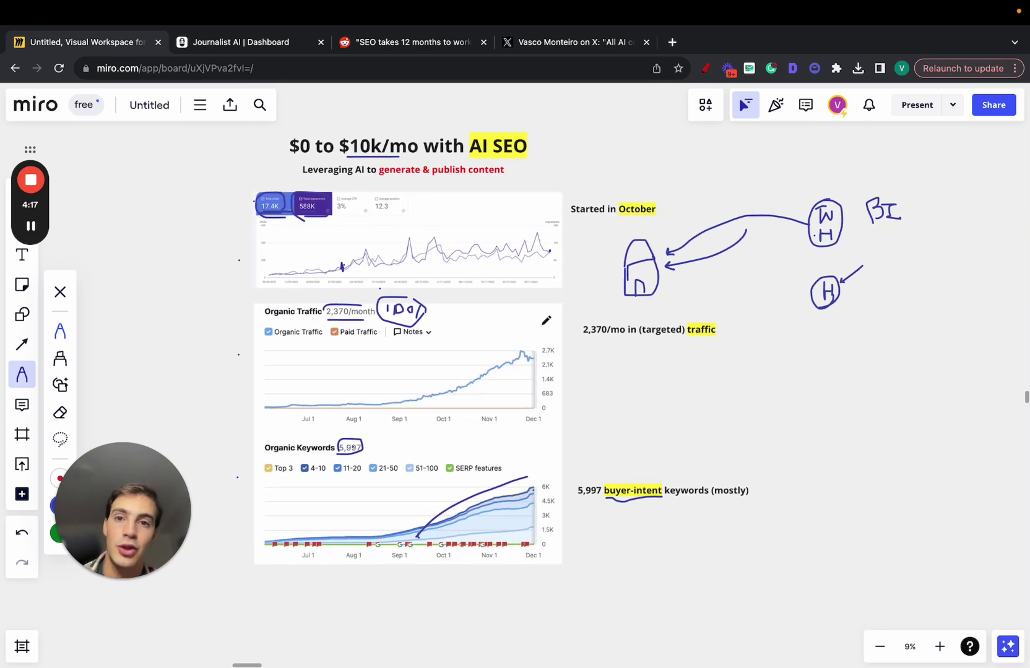
Set Journalist AI's Advanced mode article generator to 300 articles, then return to the Miro board
left_click(259, 43)
left_click(124, 185)
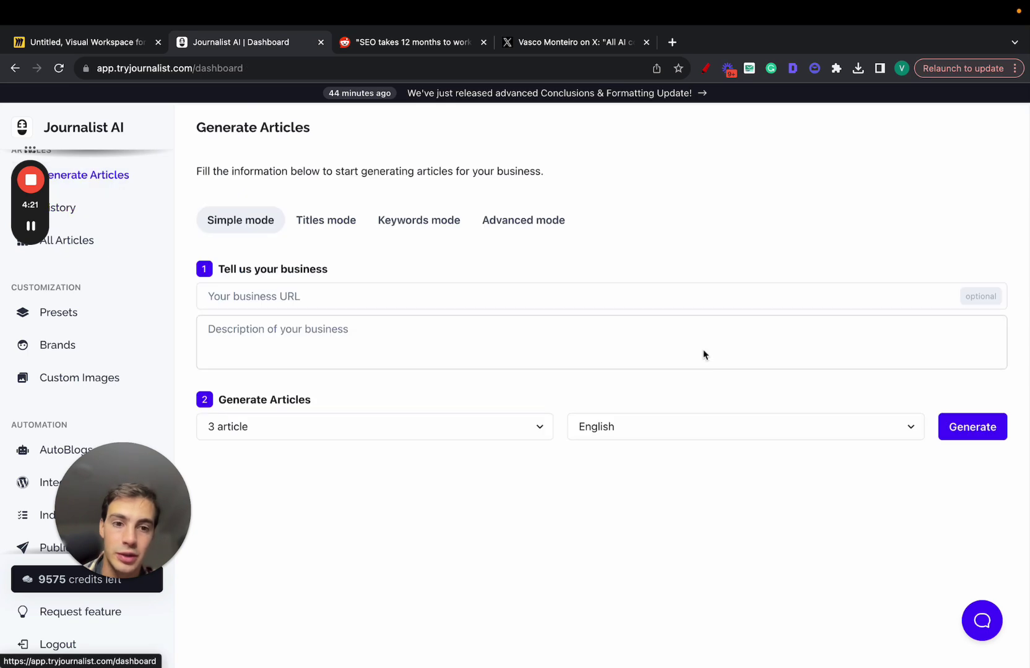
left_click(523, 219)
left_click(420, 365)
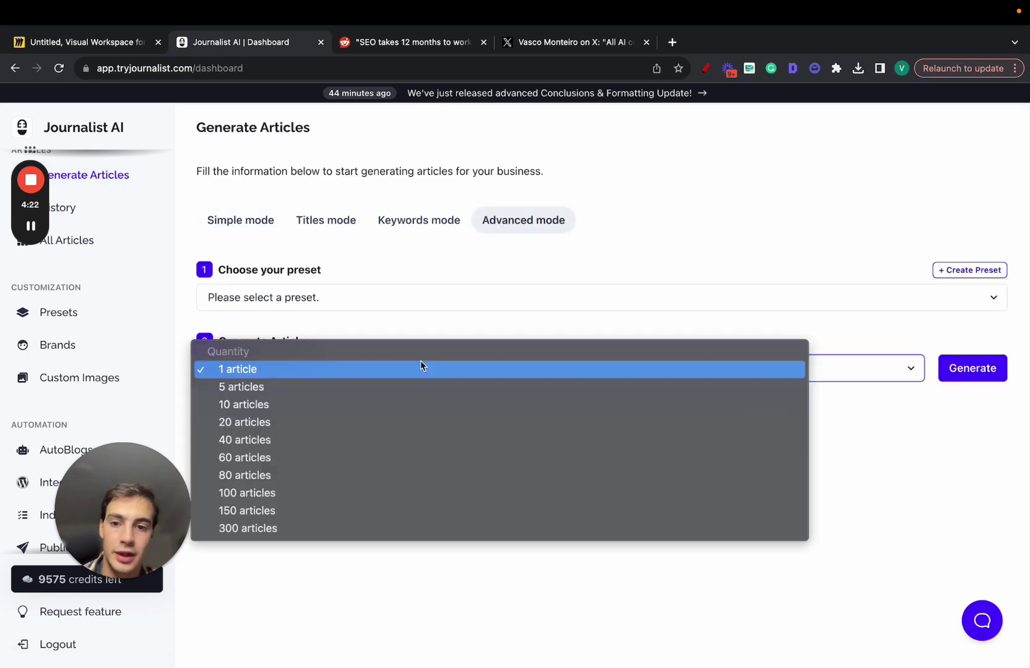
left_click(387, 528)
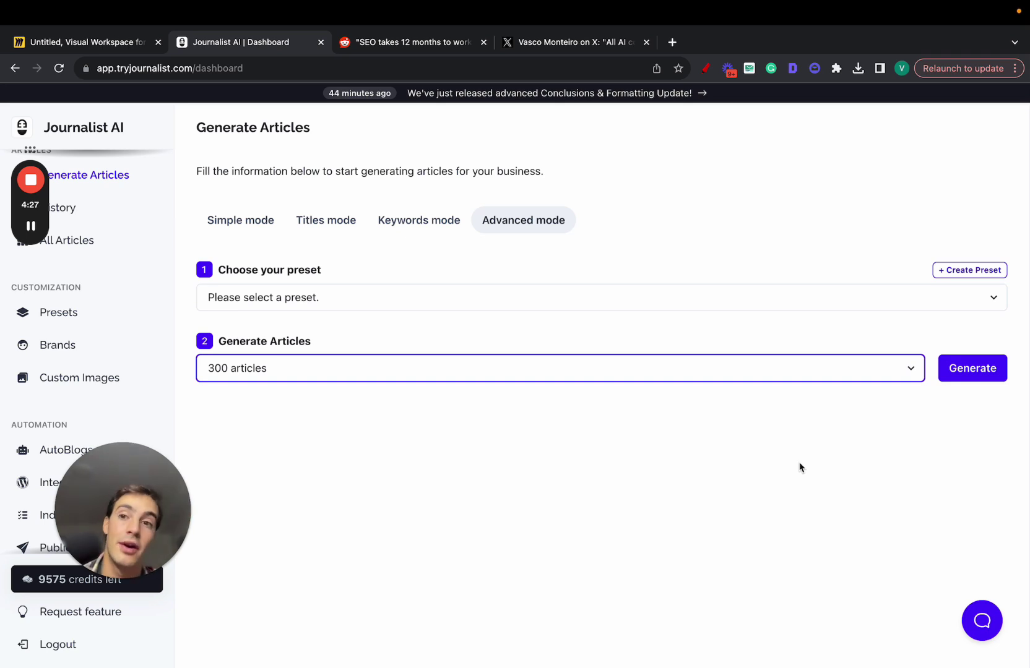
left_click(128, 43)
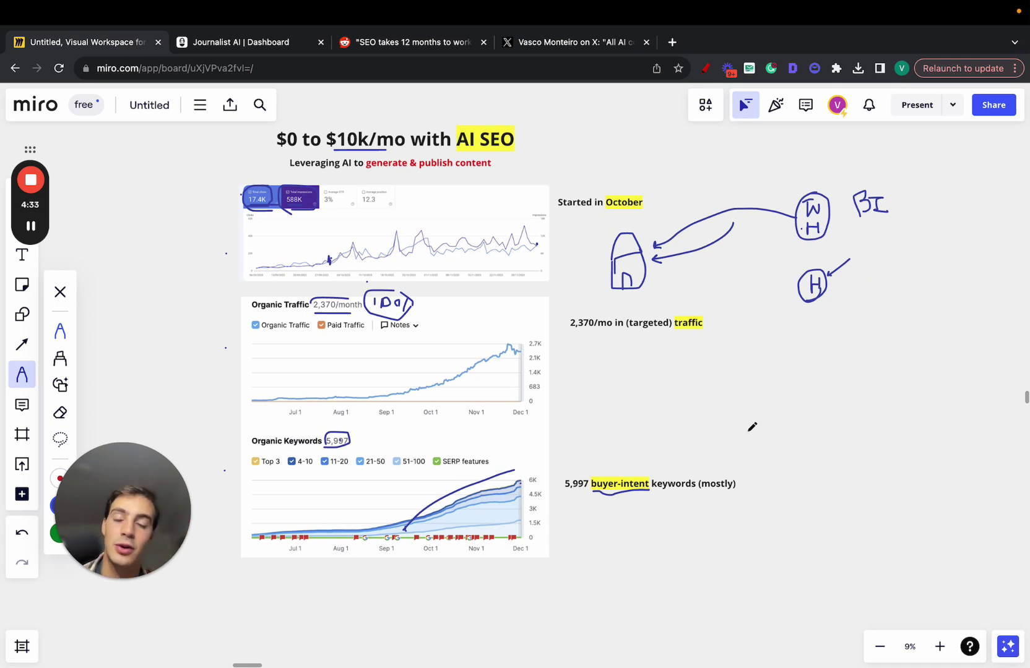
Draw a double-looped circle right of the buyer-intent note, then bring up the Reddit SEO post
mouse_move(871, 425)
left_mouse_down()
mouse_move(842, 409)
mouse_move(802, 487)
left_mouse_up()
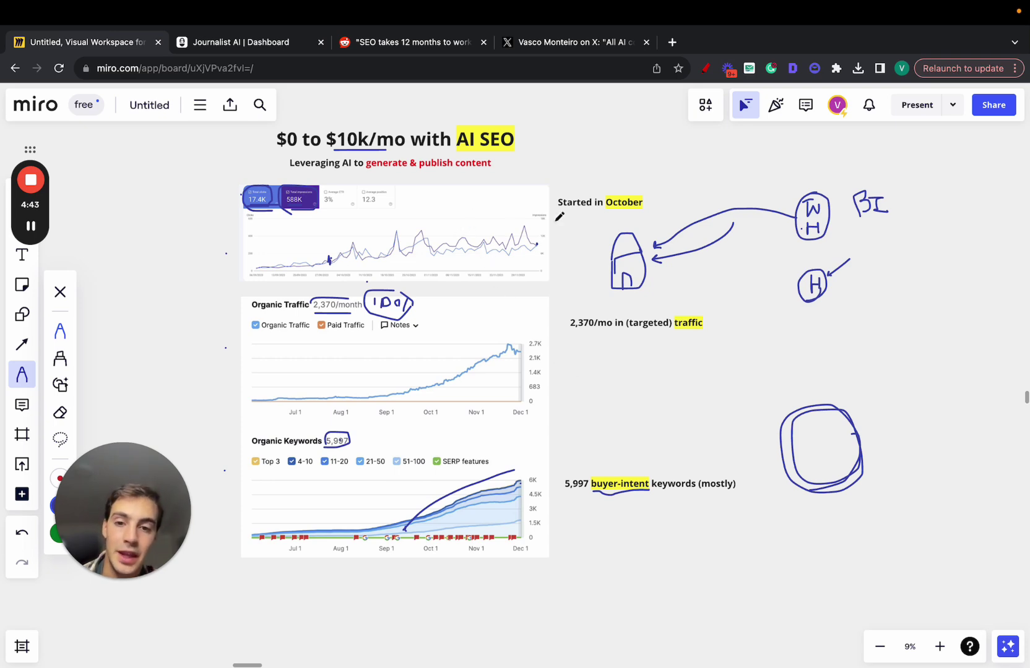
left_click(396, 44)
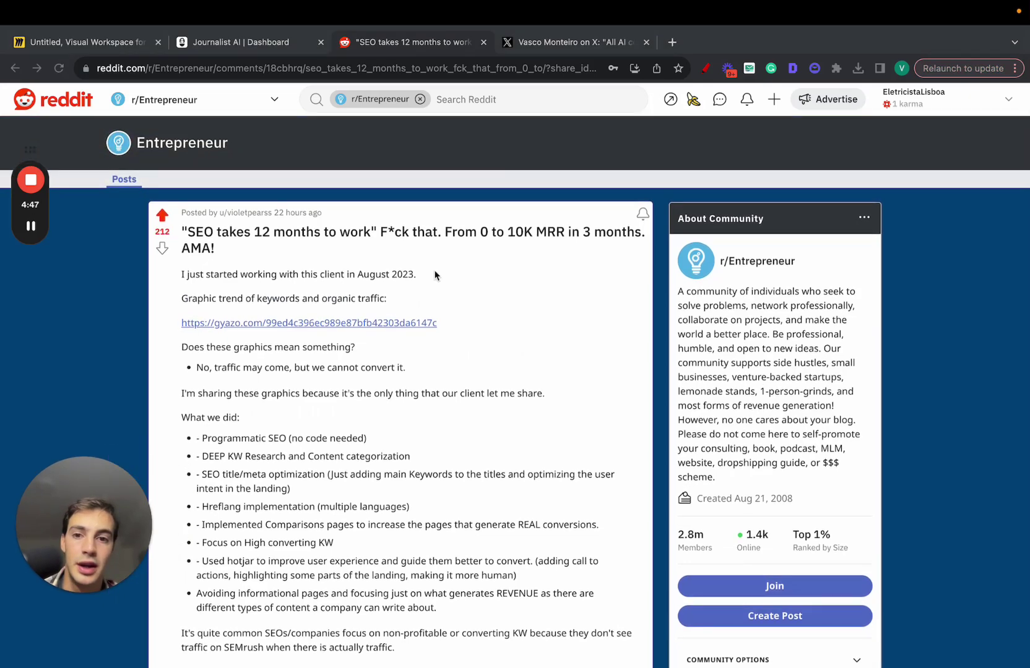
Enable the page-drawing extension and draw large red letters M, L and T over the post's list
scroll(443, 266, "down", 3)
scroll(342, 364, "down", 2)
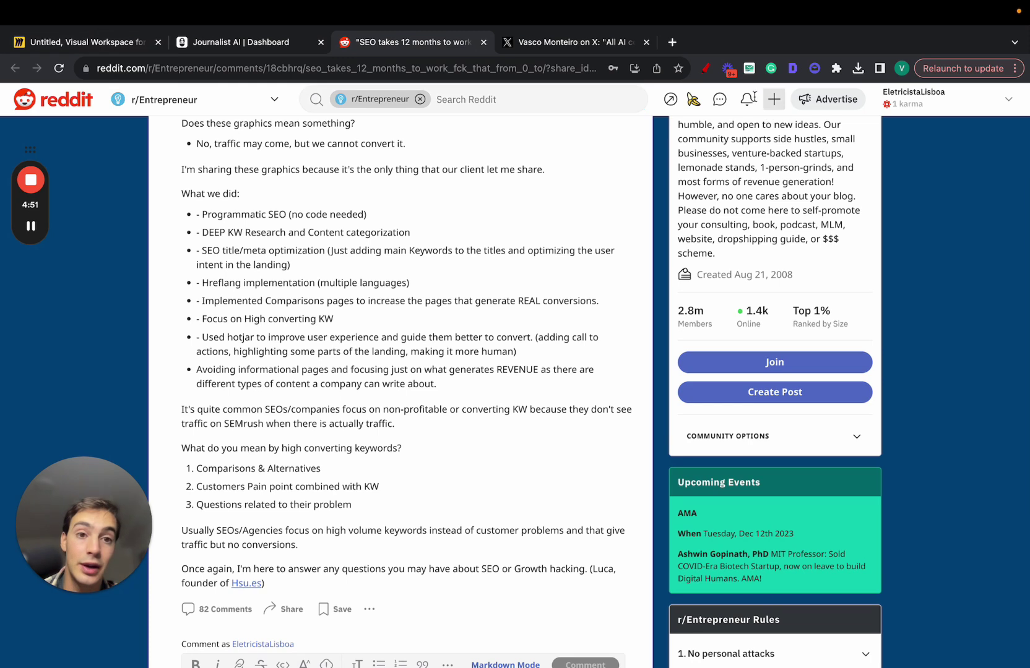
left_click(705, 68)
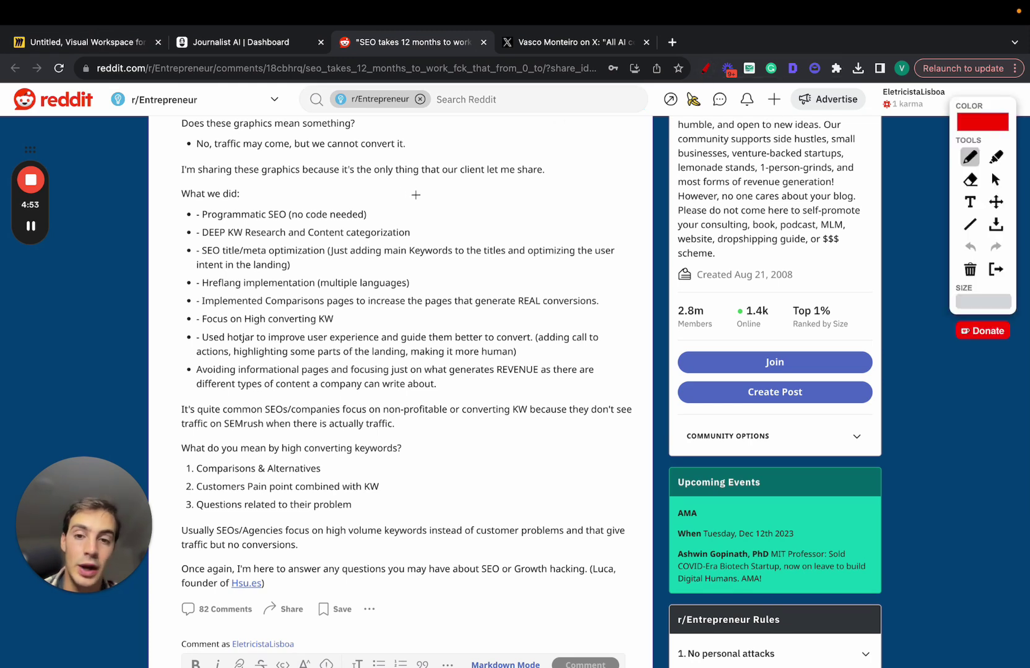
mouse_move(427, 246)
left_mouse_down()
mouse_move(435, 207)
mouse_move(477, 192)
mouse_move(489, 247)
left_mouse_up()
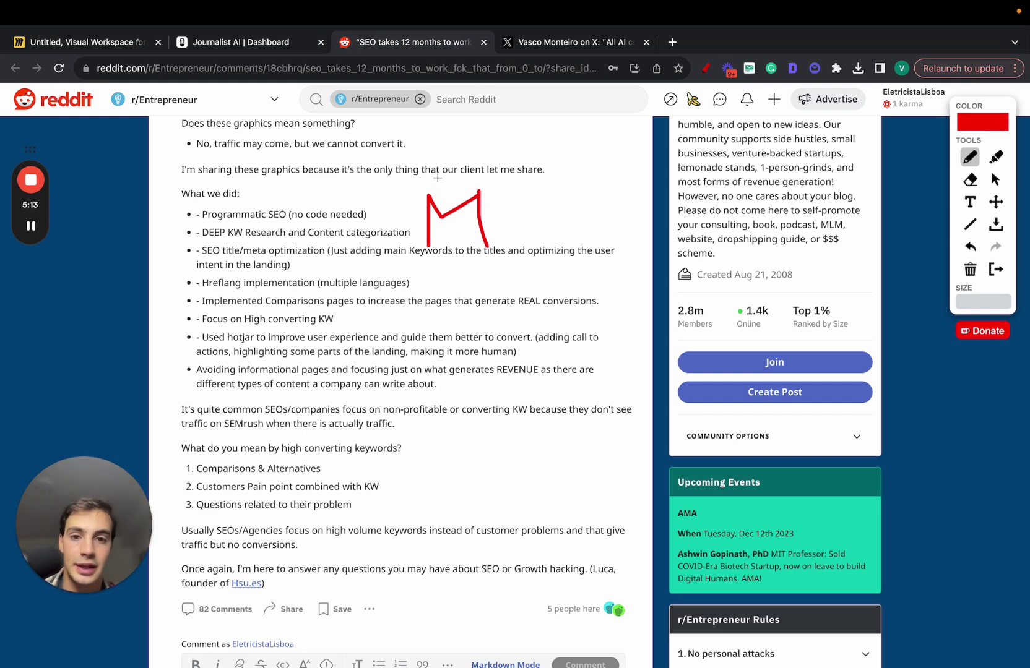
mouse_move(518, 187)
left_mouse_down()
mouse_move(519, 260)
mouse_move(576, 253)
left_mouse_up()
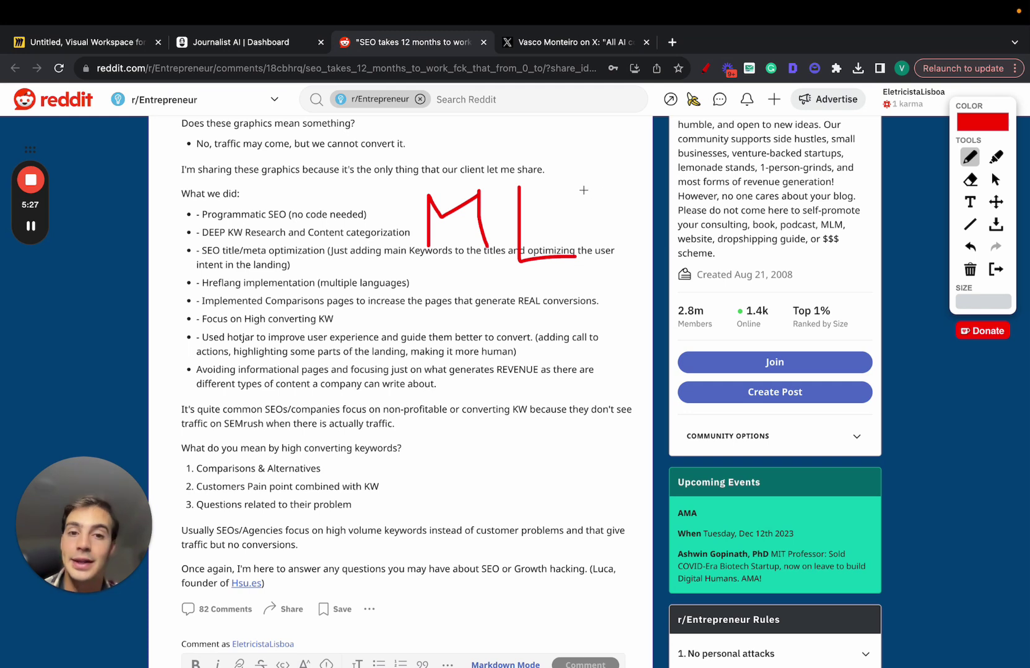
mouse_move(580, 190)
left_mouse_down()
mouse_move(646, 191)
mouse_move(633, 257)
left_mouse_up()
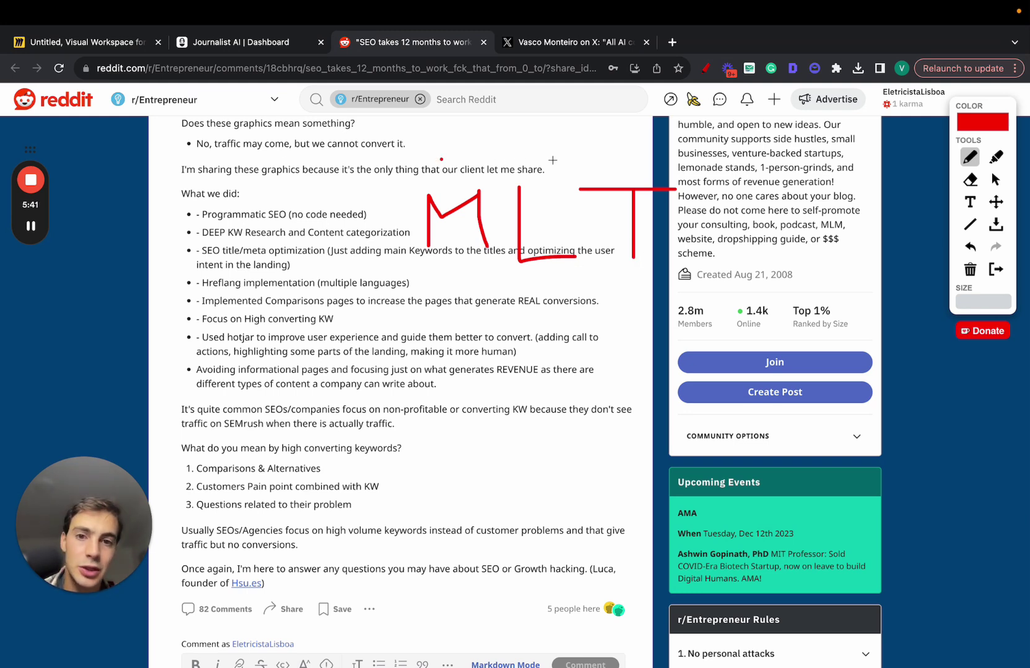
Back in Miro, draw an upward arrow with an oval base and a staircase climbing to a $ sign
left_click(126, 44)
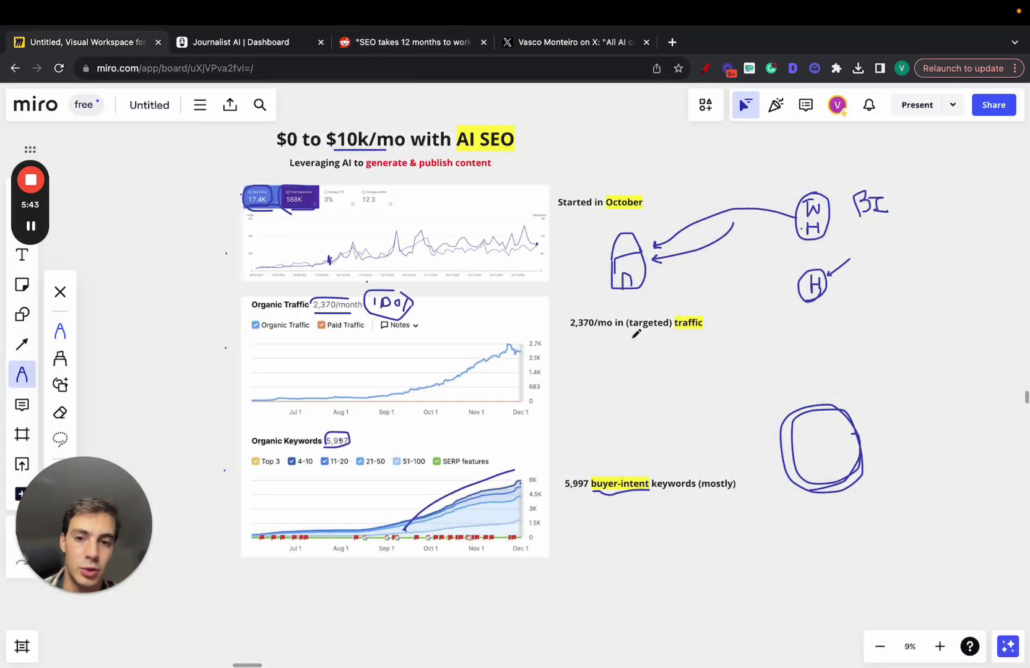
scroll(636, 334, "up", 2)
scroll(636, 334, "left", 2)
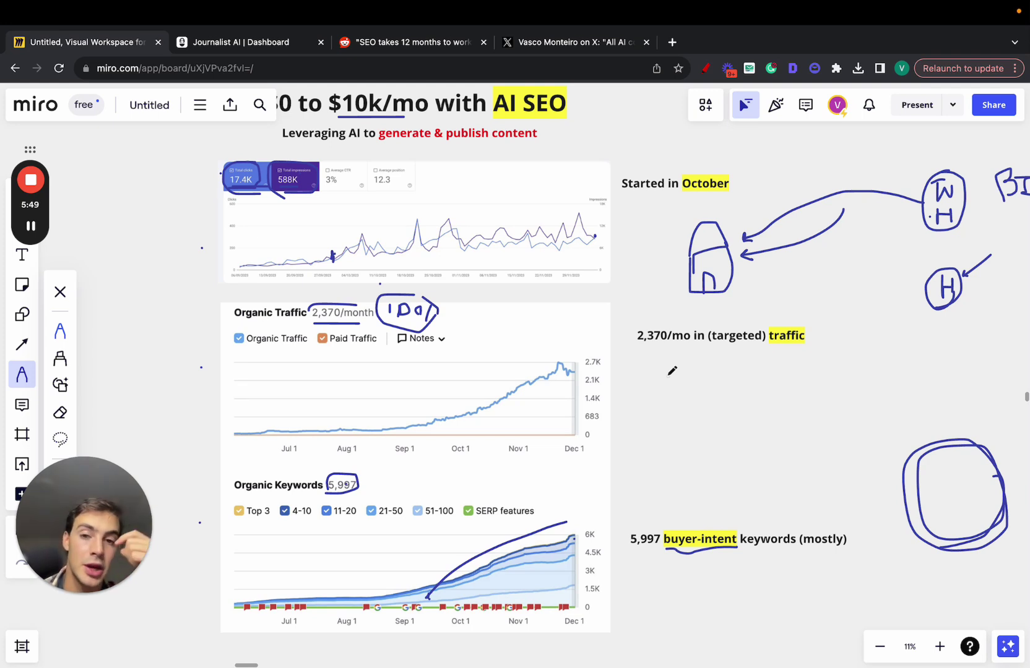
mouse_move(656, 418)
left_mouse_down()
mouse_move(756, 423)
mouse_move(669, 418)
mouse_move(755, 415)
mouse_move(706, 419)
mouse_move(713, 247)
mouse_move(766, 150)
left_mouse_up()
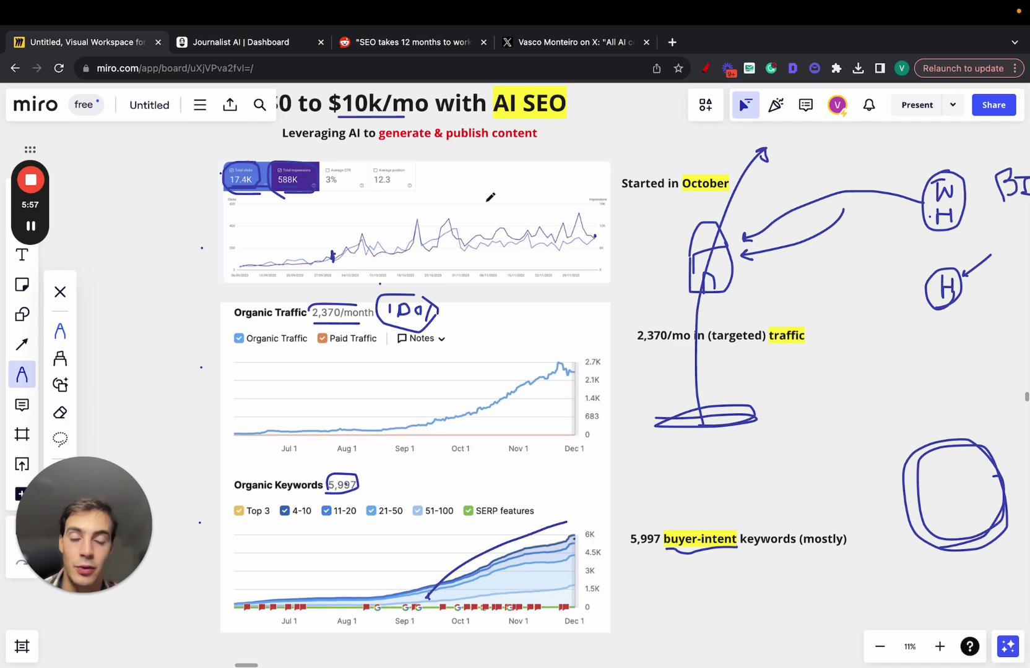
scroll(507, 194, "down", 3)
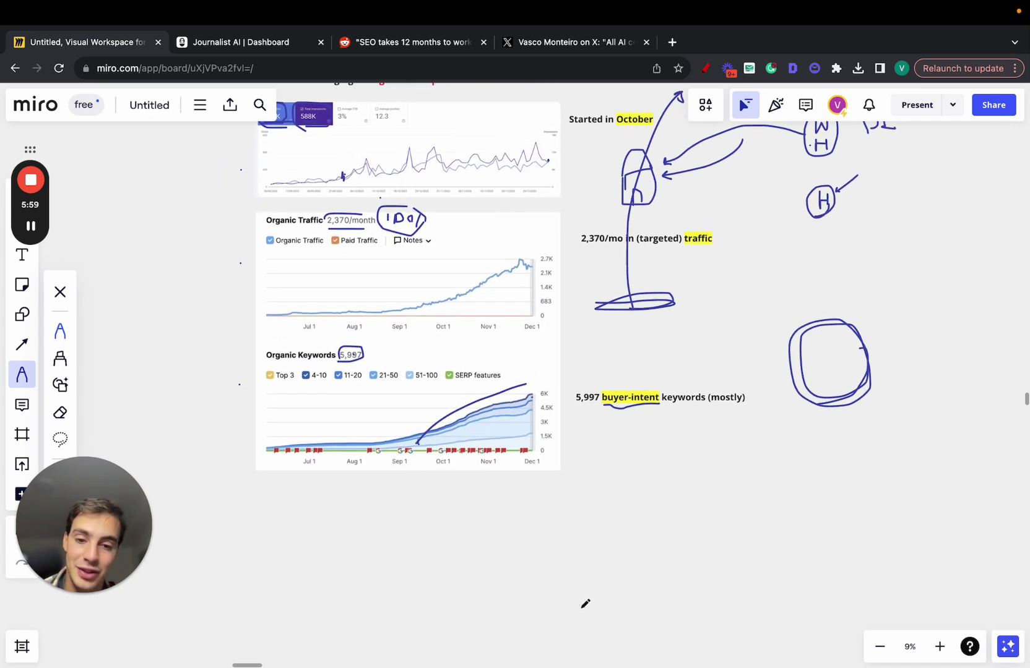
mouse_move(578, 613)
left_mouse_down()
mouse_move(656, 502)
mouse_move(711, 468)
mouse_move(698, 459)
mouse_move(703, 469)
left_mouse_up()
Draw a second staircase beside the first, then a long rising arc with a G beside it
scroll(710, 511, "up", 5)
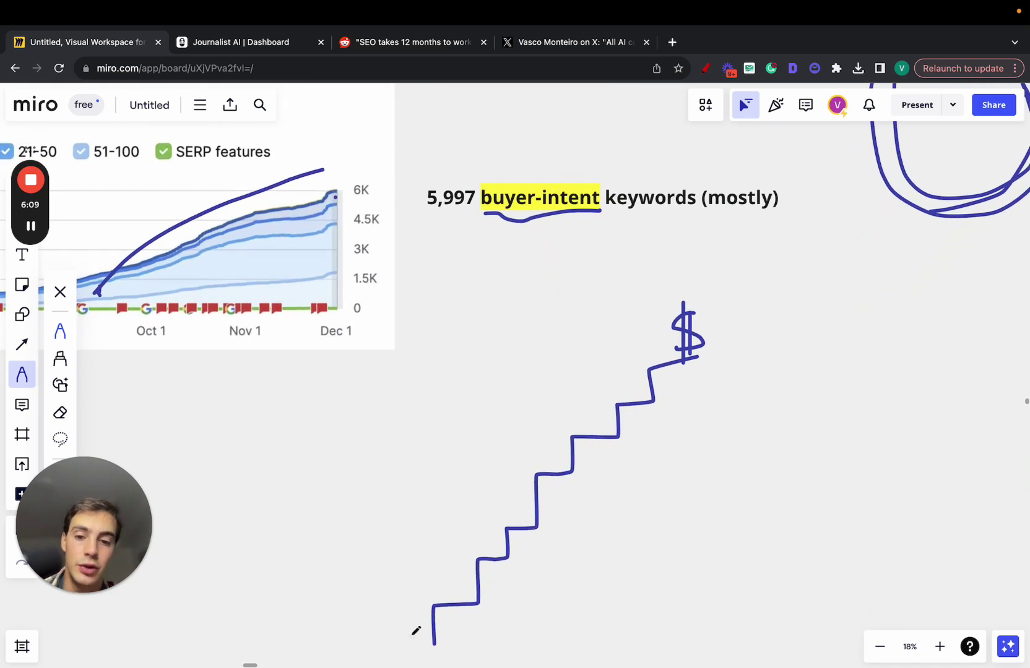
mouse_move(411, 635)
left_mouse_down()
mouse_move(444, 576)
mouse_move(457, 590)
mouse_move(474, 539)
mouse_move(489, 547)
mouse_move(488, 519)
mouse_move(552, 459)
left_mouse_up()
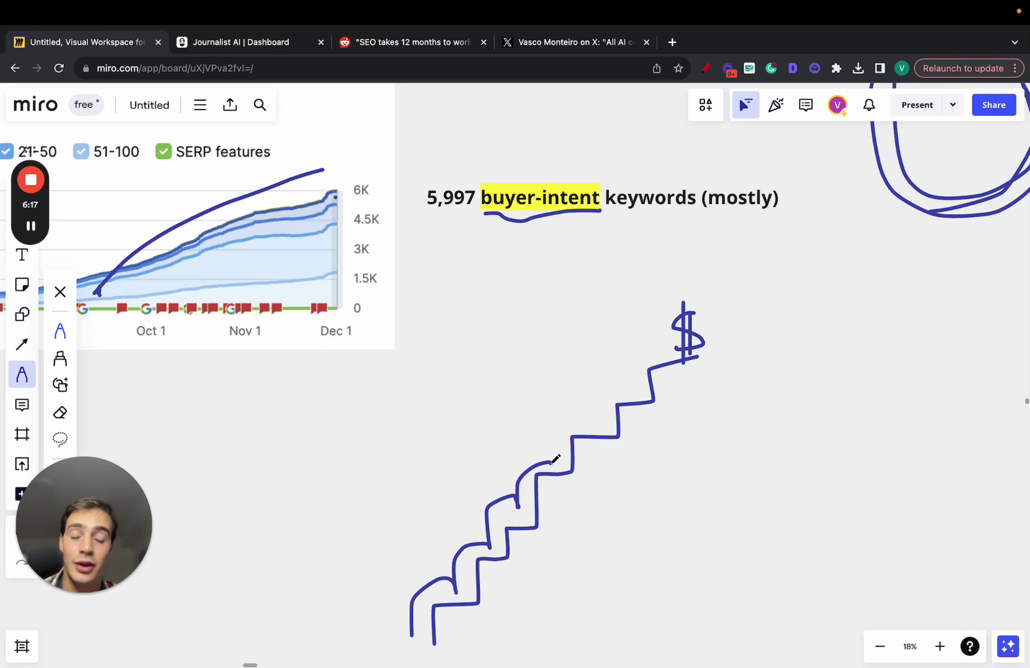
mouse_move(555, 459)
left_mouse_down()
mouse_move(555, 413)
mouse_move(592, 419)
mouse_move(591, 399)
mouse_move(621, 393)
mouse_move(647, 345)
mouse_move(658, 350)
left_mouse_up()
left_click(265, 42)
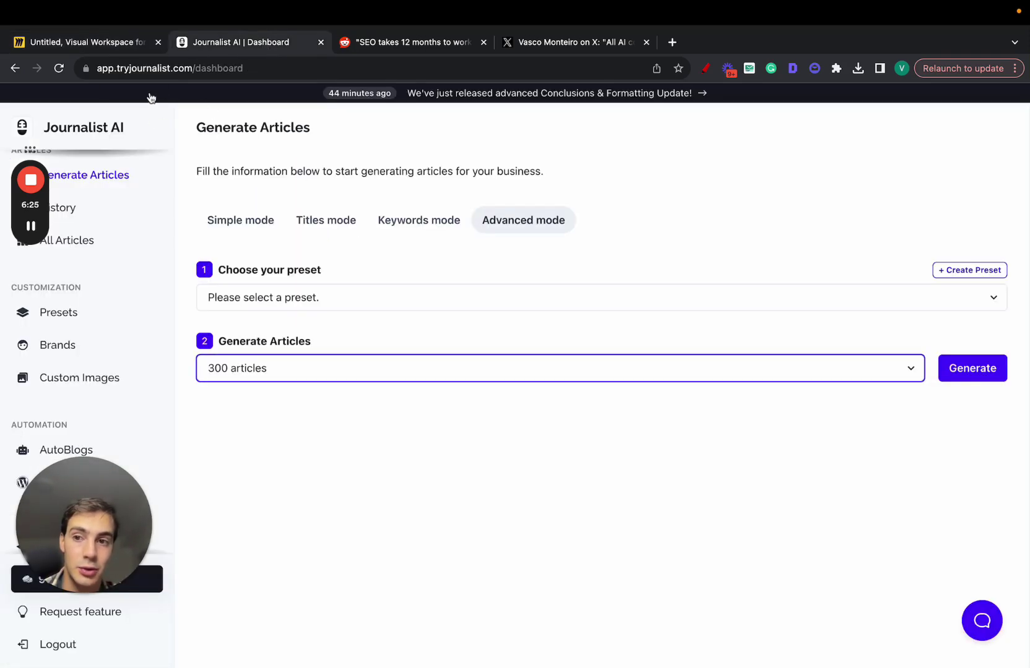
left_click(114, 42)
mouse_move(362, 646)
left_mouse_down()
mouse_move(400, 489)
mouse_move(596, 340)
left_mouse_up()
left_click_drag(421, 351, 410, 379)
Sketch a webpage on the right with content blocks, divider lines, dots and a loop beneath it
mouse_move(805, 320)
left_mouse_down()
mouse_move(804, 471)
mouse_move(961, 499)
mouse_move(909, 283)
mouse_move(811, 294)
mouse_move(841, 315)
mouse_move(915, 316)
mouse_move(863, 303)
left_mouse_up()
left_click_drag(818, 383, 899, 382)
mouse_move(795, 410)
left_mouse_down()
mouse_move(883, 410)
mouse_move(848, 443)
mouse_move(844, 420)
mouse_move(827, 419)
left_mouse_up()
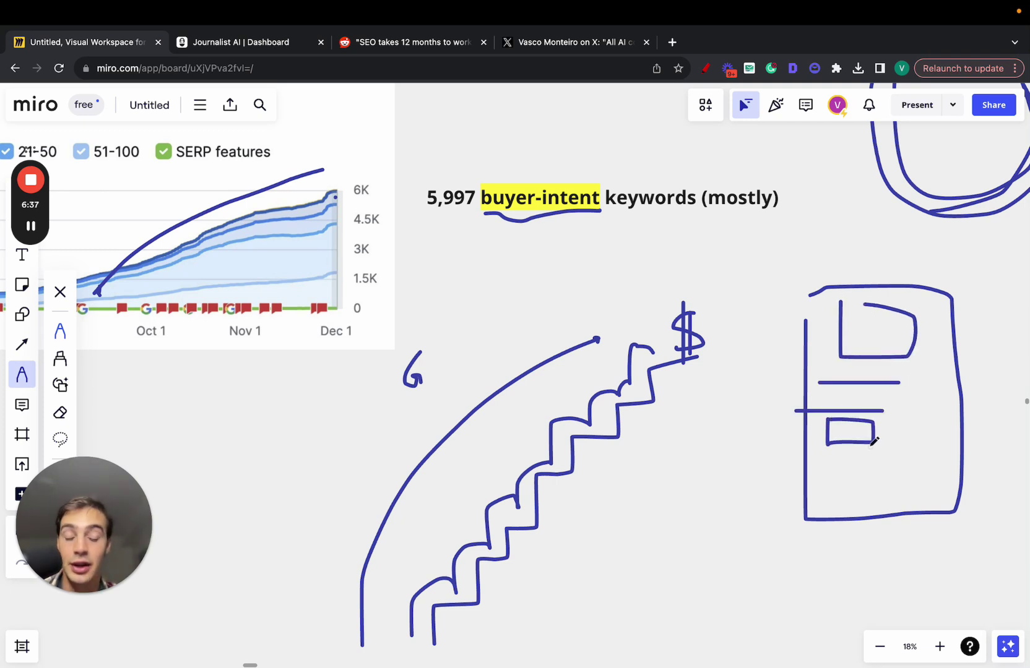
mouse_move(865, 454)
left_mouse_down()
mouse_move(907, 462)
mouse_move(869, 453)
left_mouse_up()
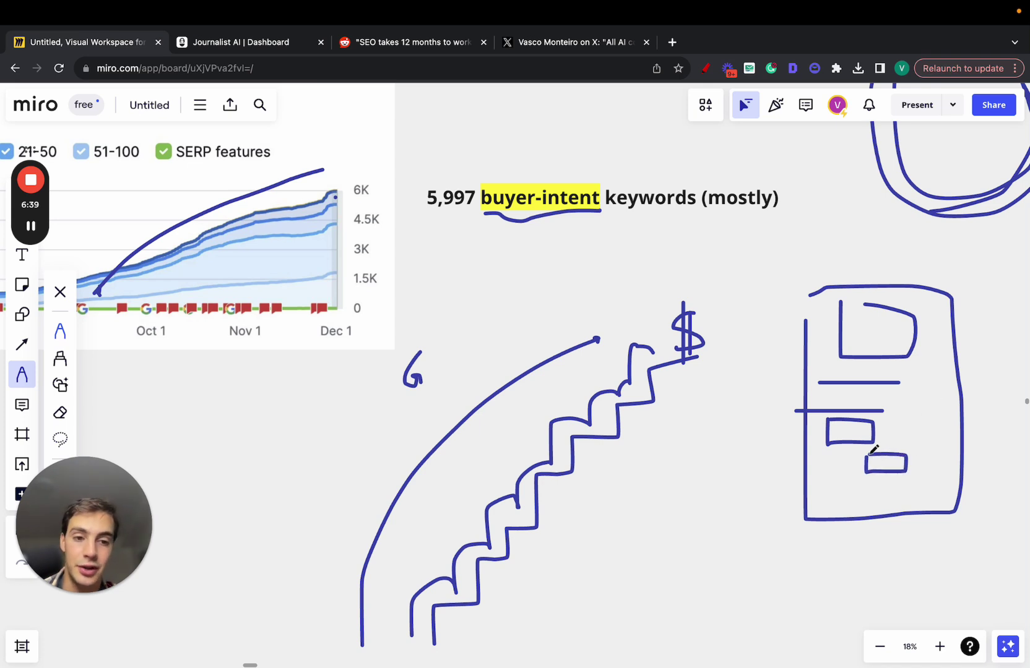
left_click(933, 404)
left_click(905, 428)
left_click(934, 444)
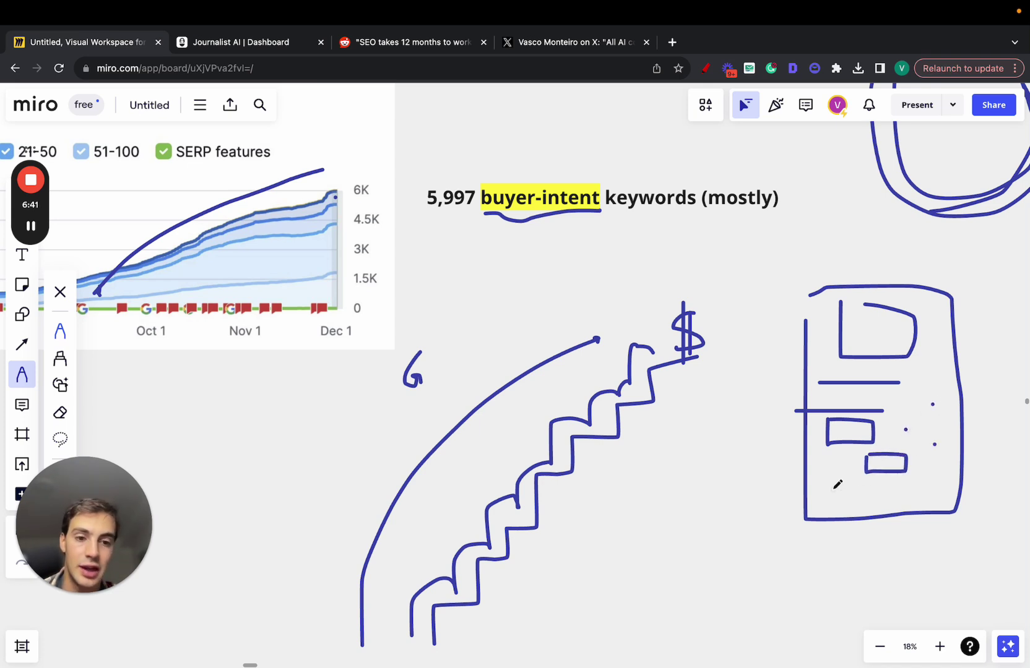
mouse_move(818, 481)
left_mouse_down()
mouse_move(859, 482)
mouse_move(771, 452)
left_mouse_up()
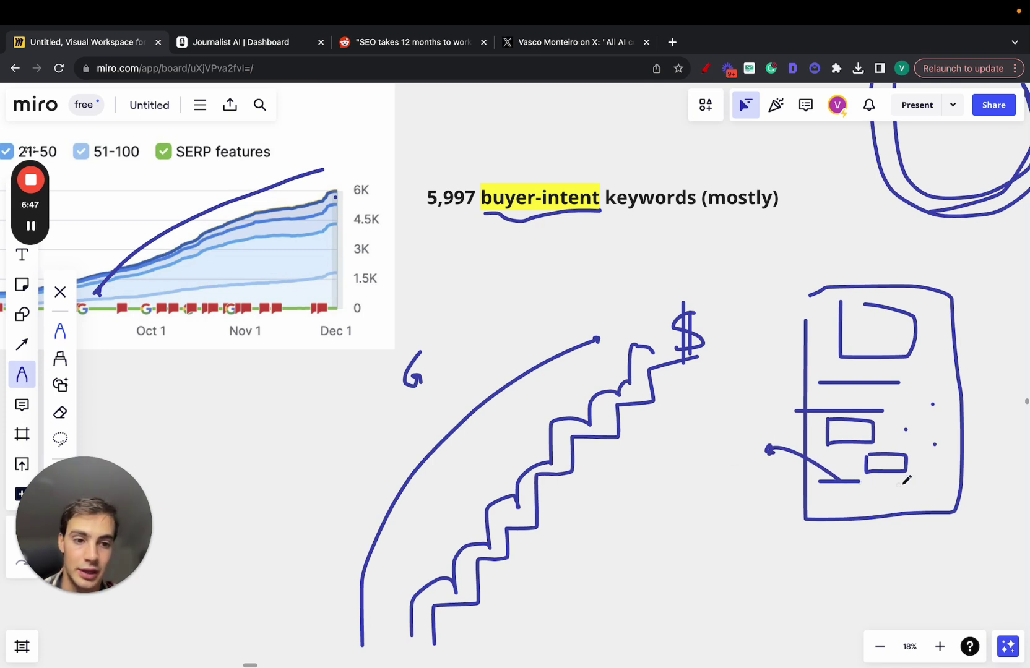
mouse_move(923, 488)
left_mouse_down()
mouse_move(943, 488)
mouse_move(992, 424)
left_mouse_up()
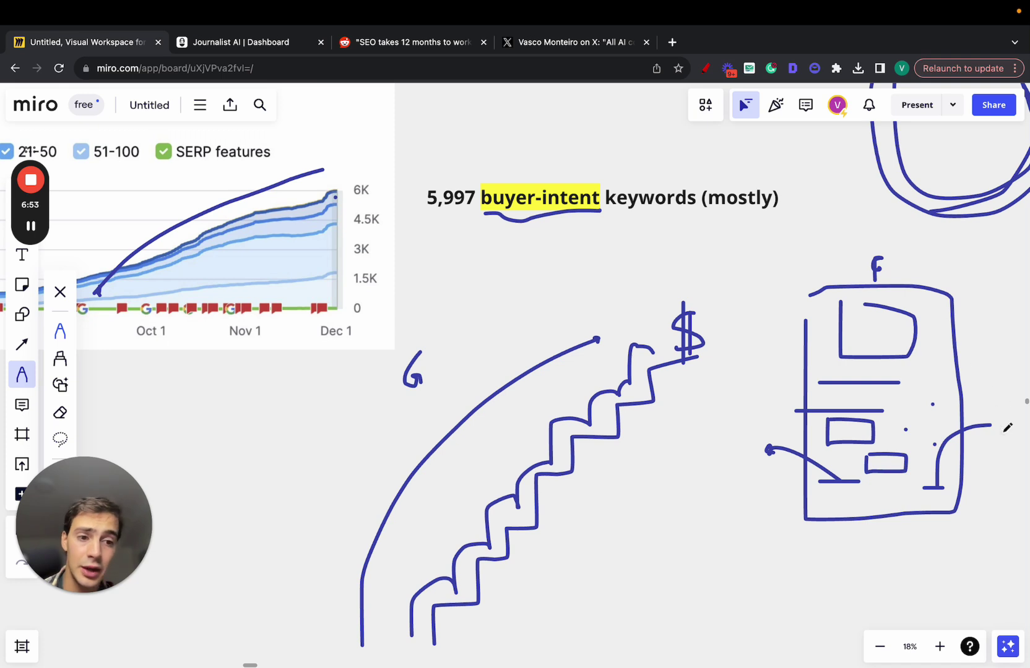
left_click_drag(1003, 432, 1003, 408)
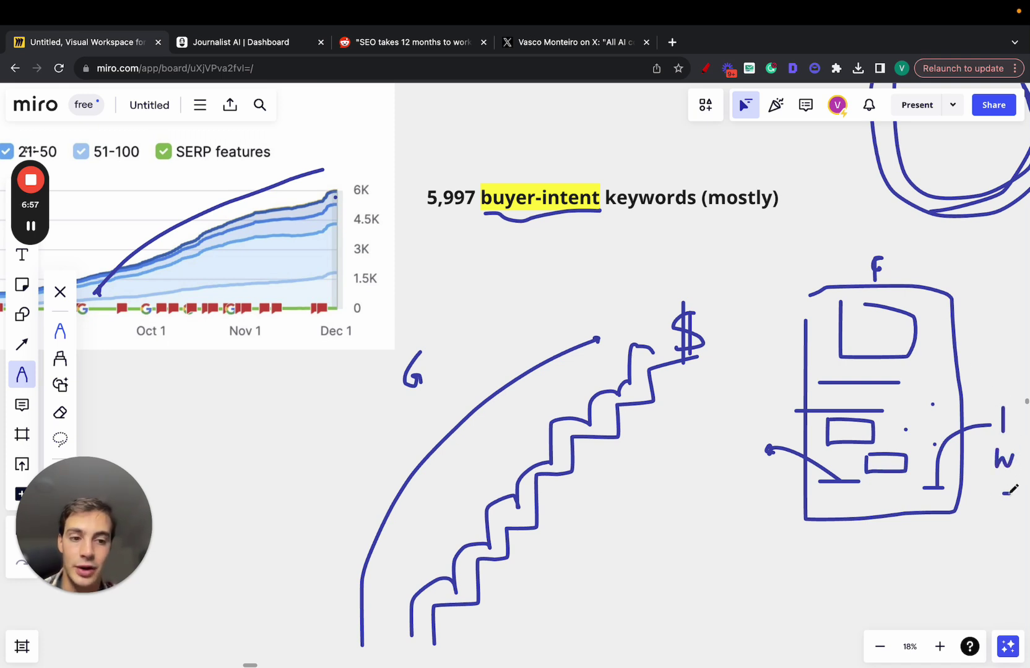
mouse_move(824, 506)
left_mouse_down()
mouse_move(930, 509)
mouse_move(897, 518)
mouse_move(875, 508)
mouse_move(806, 570)
left_mouse_up()
mouse_move(875, 503)
left_mouse_down()
mouse_move(832, 503)
mouse_move(857, 526)
mouse_move(941, 515)
mouse_move(887, 502)
mouse_move(829, 524)
mouse_move(773, 346)
mouse_move(860, 255)
mouse_move(970, 339)
mouse_move(945, 522)
left_mouse_up()
Trace a second curve along the arc, write P to complete G + P, then show Journalist AI
scroll(656, 449, "down", 2)
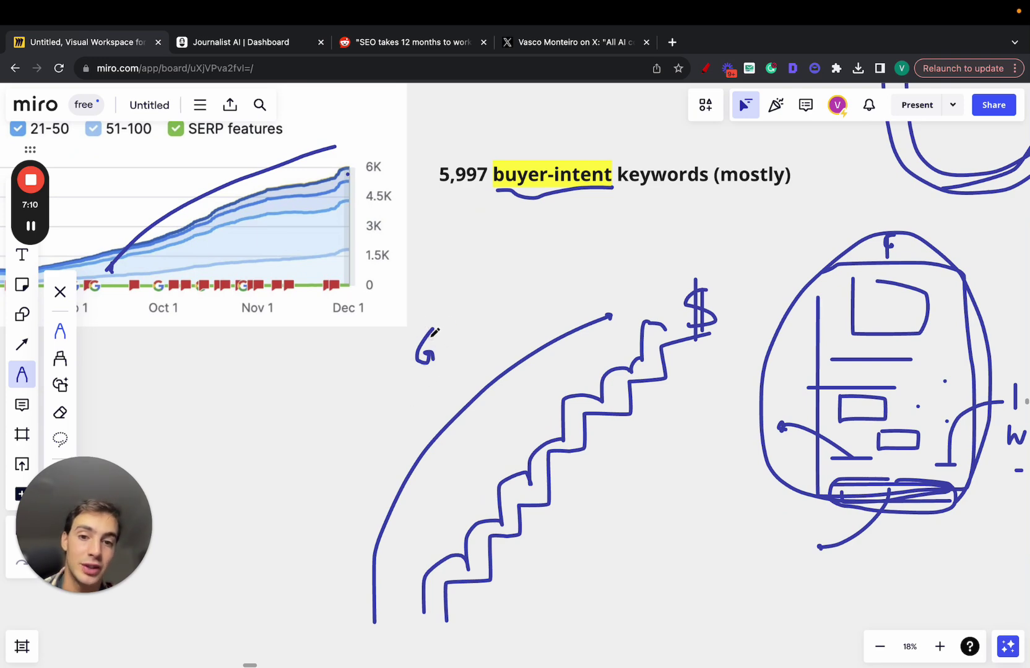
mouse_move(375, 621)
left_mouse_down()
mouse_move(382, 560)
mouse_move(517, 374)
mouse_move(613, 313)
mouse_move(614, 326)
left_mouse_up()
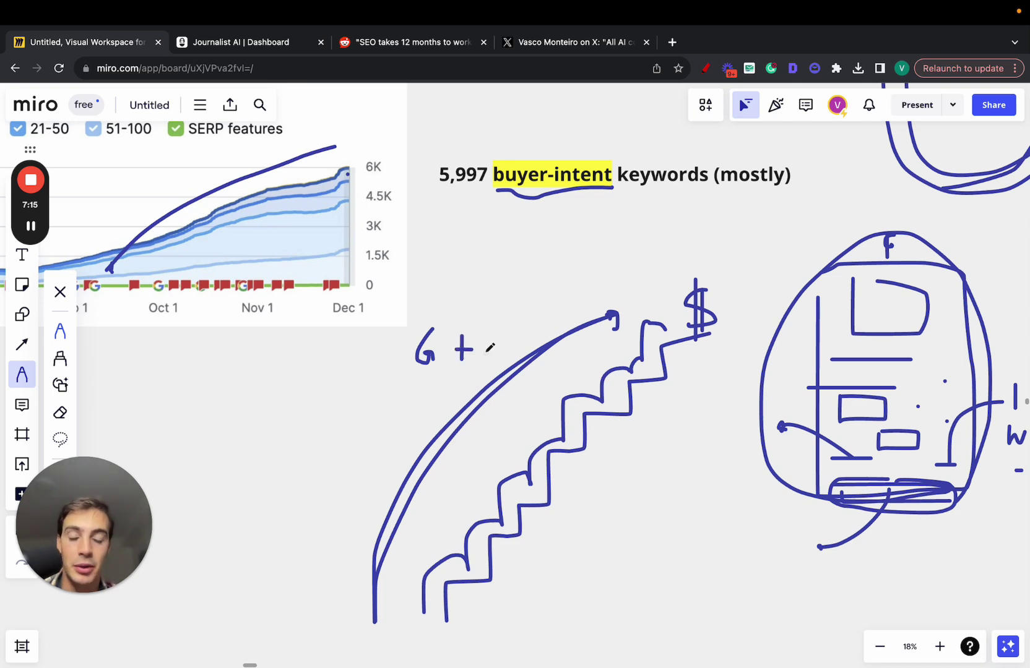
left_click_drag(498, 325, 492, 336)
left_click(255, 49)
Open the first generated batch from History and preview its articles
scroll(109, 188, "up", 1)
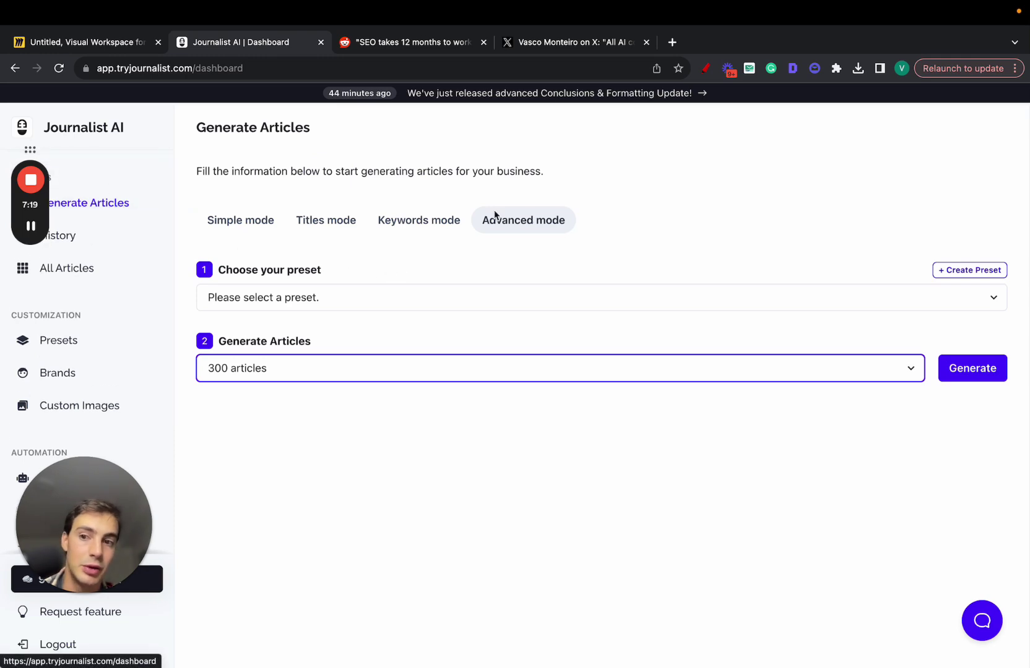
left_click(128, 248)
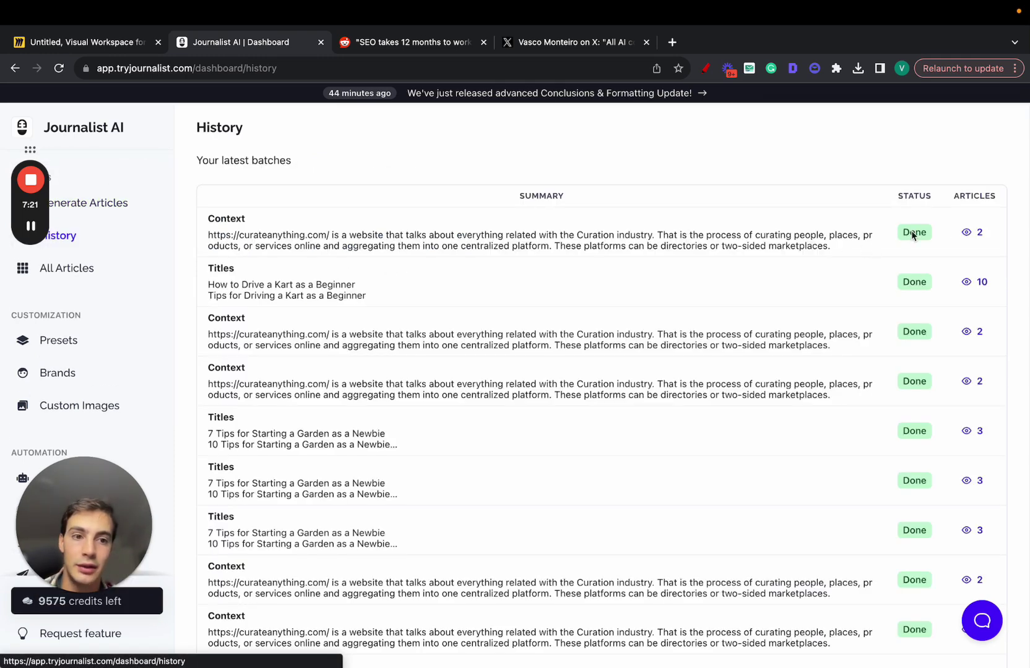
left_click(974, 245)
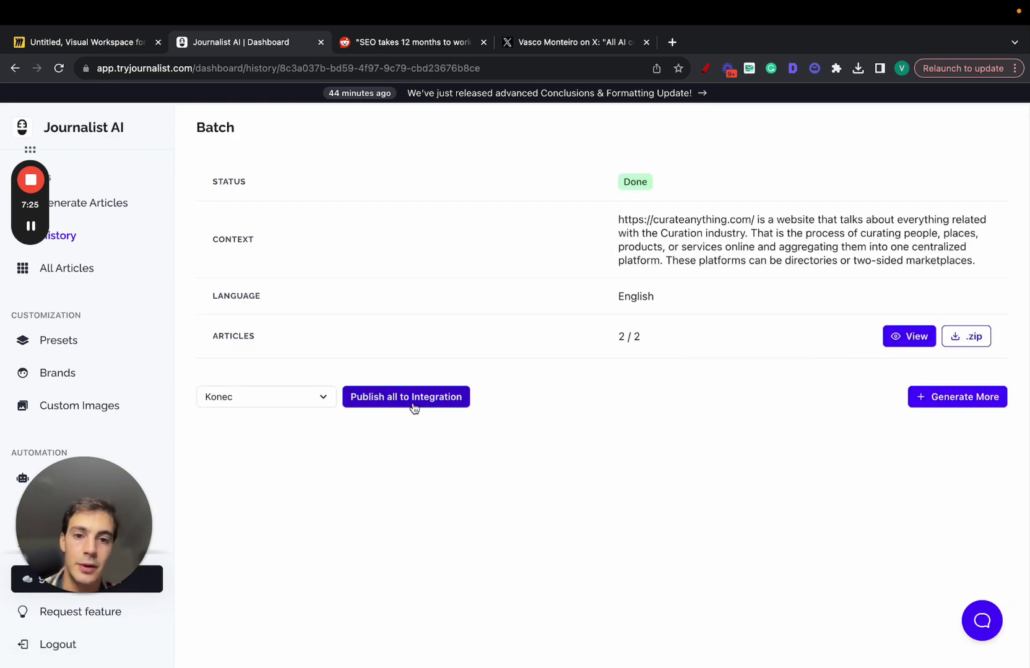
left_click(891, 339)
left_click(808, 482)
mouse_move(54, 552)
left_click_drag(54, 551, 550, 531)
Set the Curation autoblog to publish 5 articles every week
left_click(105, 490)
left_click(973, 234)
left_click(321, 377)
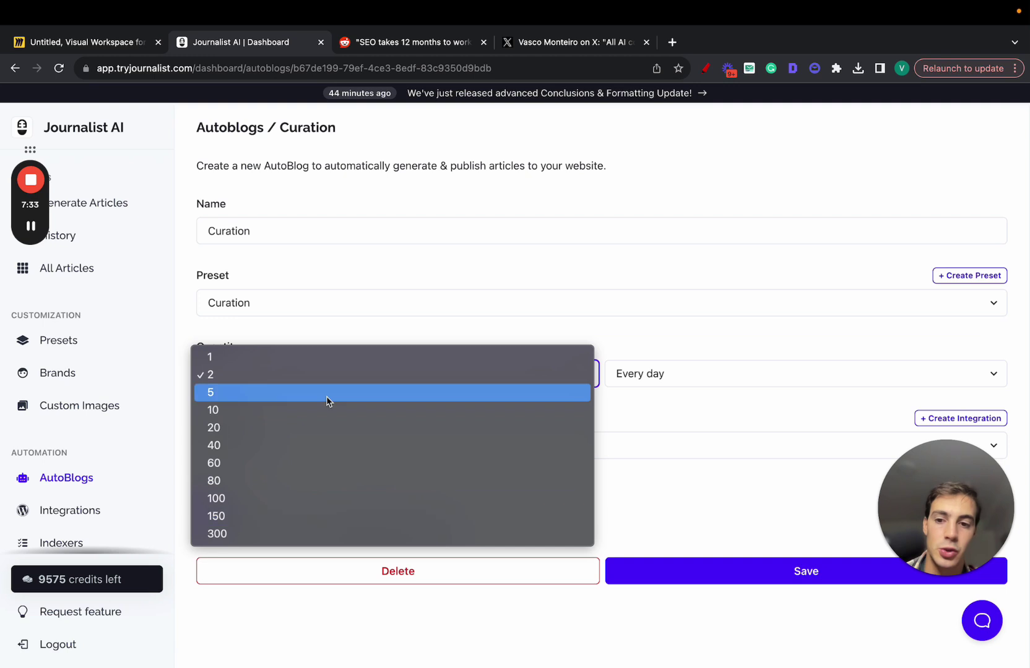
left_click(337, 446)
left_click(662, 374)
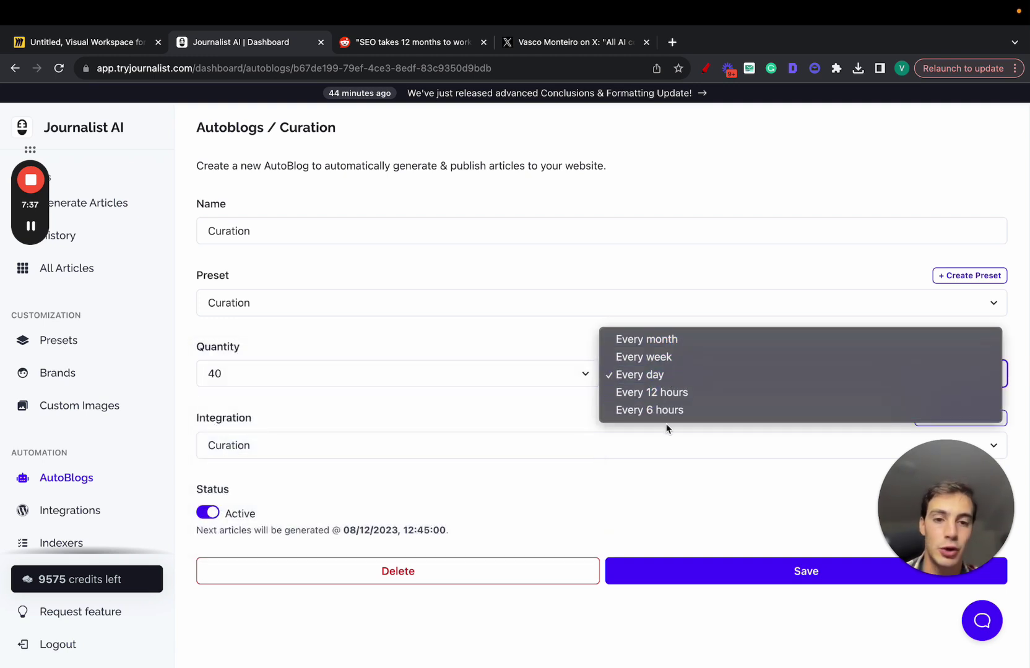
left_click(667, 359)
left_click(302, 377)
left_click(495, 514)
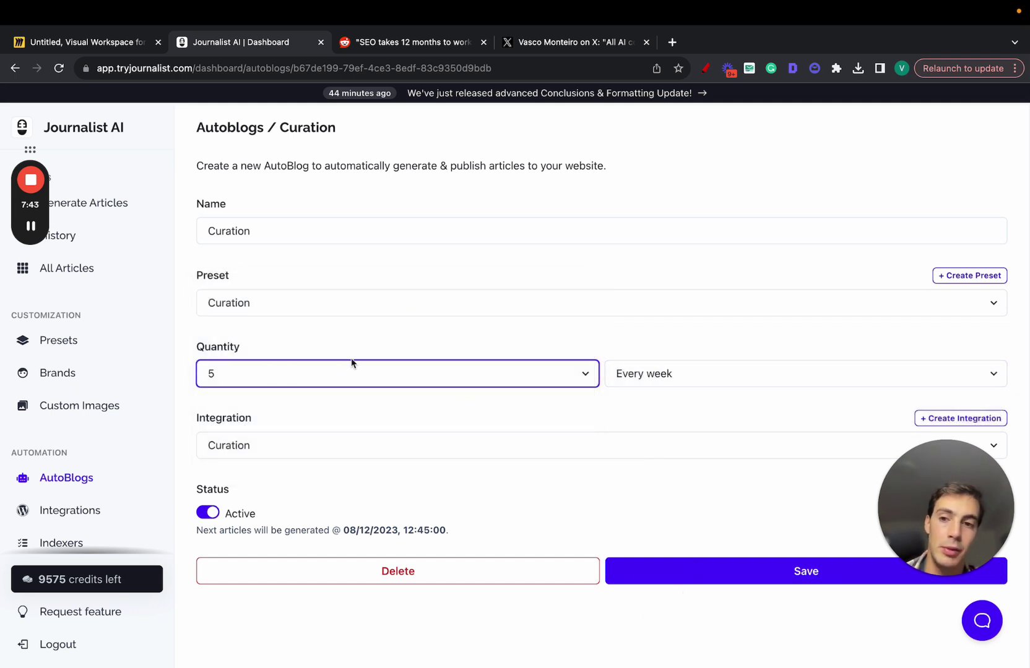
Browse the new-integration types from Shopify to External API, then return to the Miro board
left_click(84, 510)
left_click(551, 451)
left_click(340, 237)
left_click(439, 248)
left_click(484, 243)
left_click(579, 239)
left_click(653, 238)
left_click(776, 241)
left_click(829, 239)
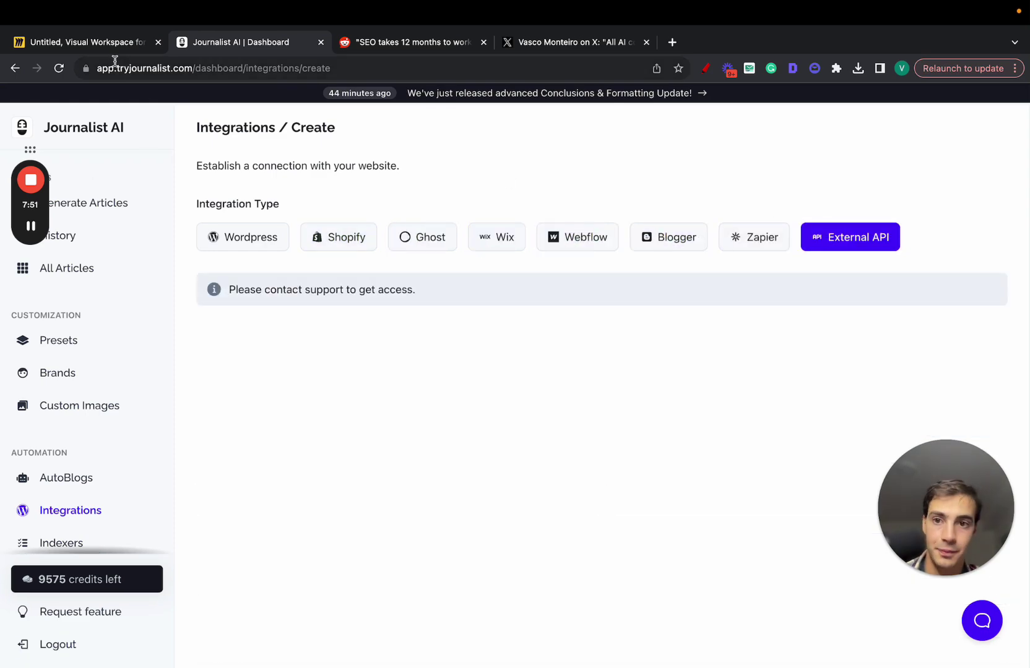
left_click(87, 42)
scroll(435, 369, "down", 1)
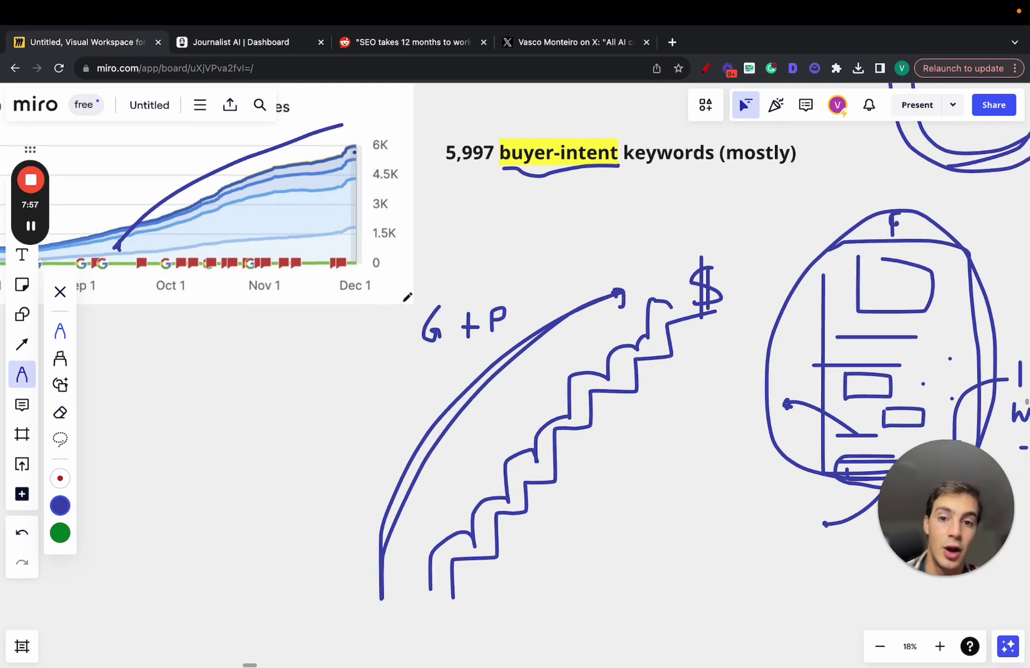
Handwrite K+ before G + P and +I after it in blue pen
mouse_move(410, 323)
left_mouse_down()
mouse_move(409, 350)
mouse_move(382, 355)
mouse_move(396, 355)
left_mouse_up()
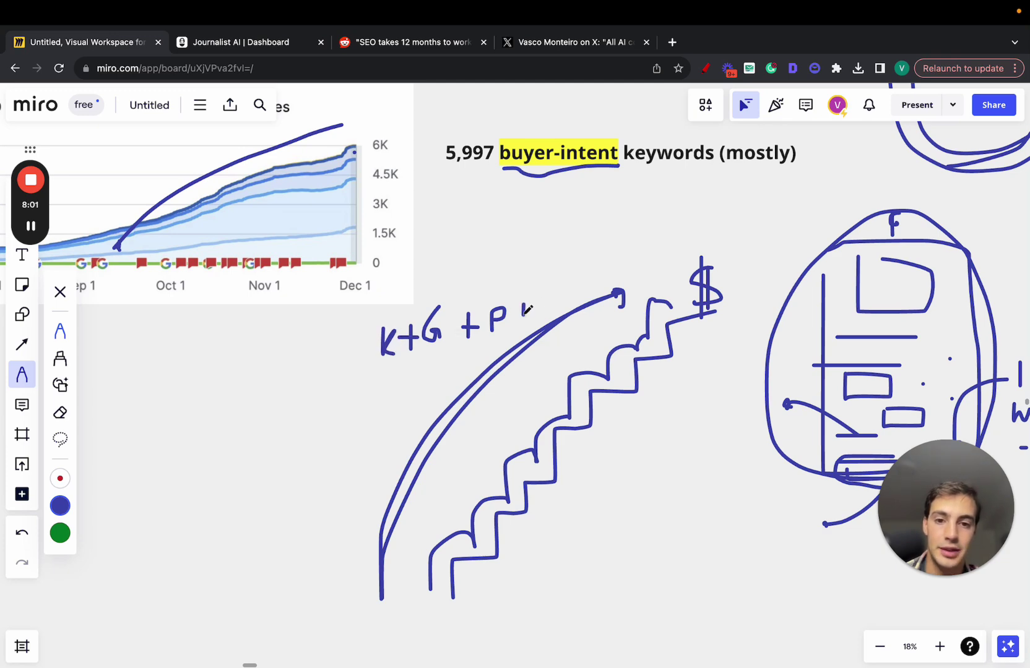
left_click_drag(530, 300, 552, 296)
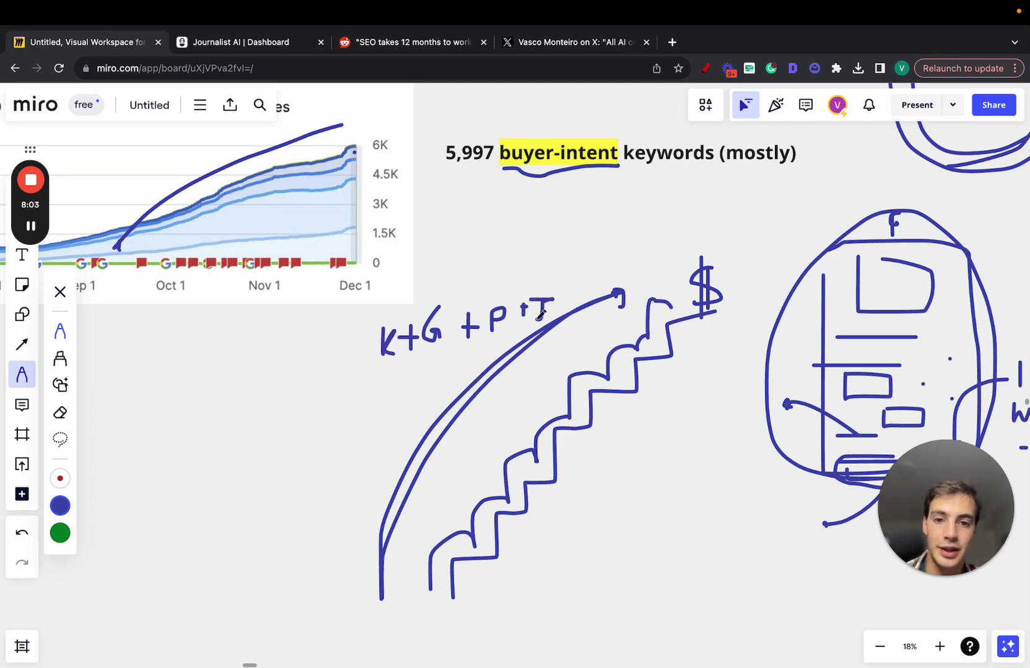
In Journalist AI, go through Indexers to the My Karting Site keyword monitor
left_click(236, 42)
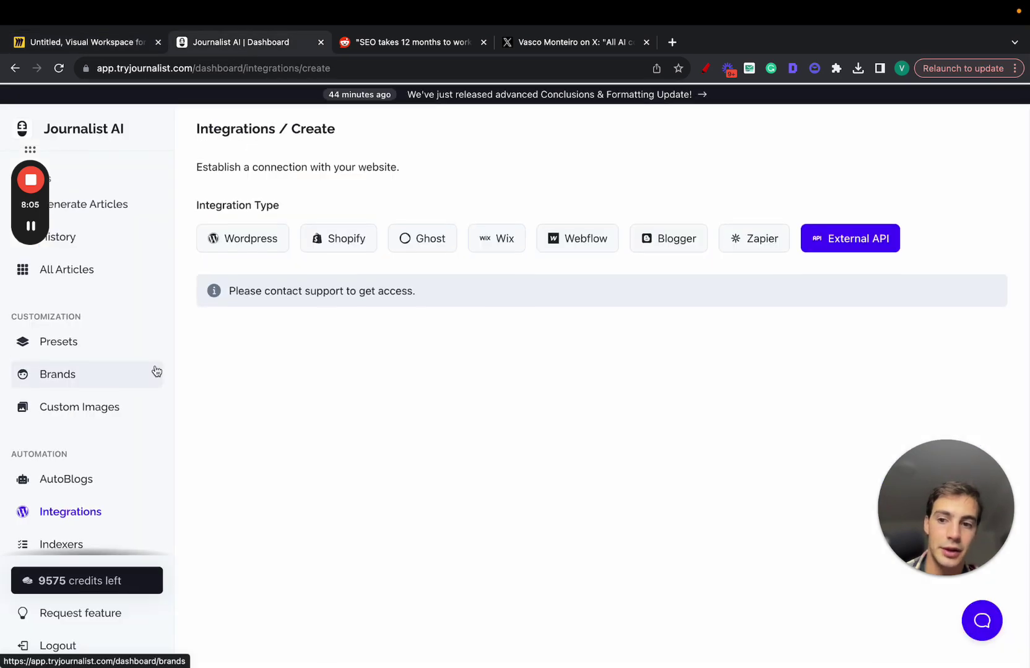
scroll(96, 440, "down", 3)
left_click(93, 445)
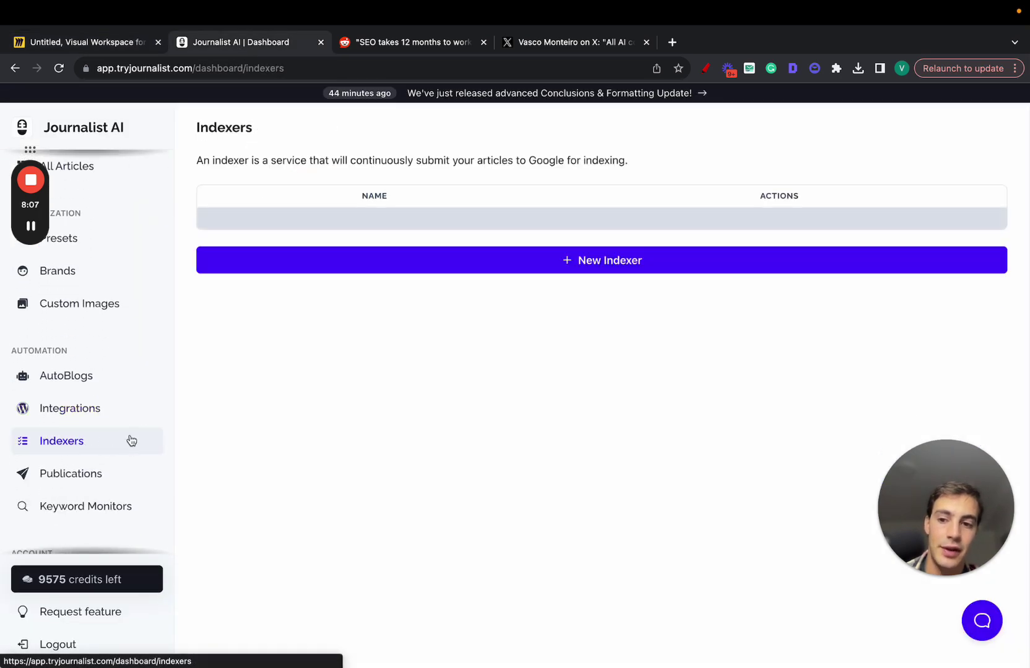
left_click(133, 463)
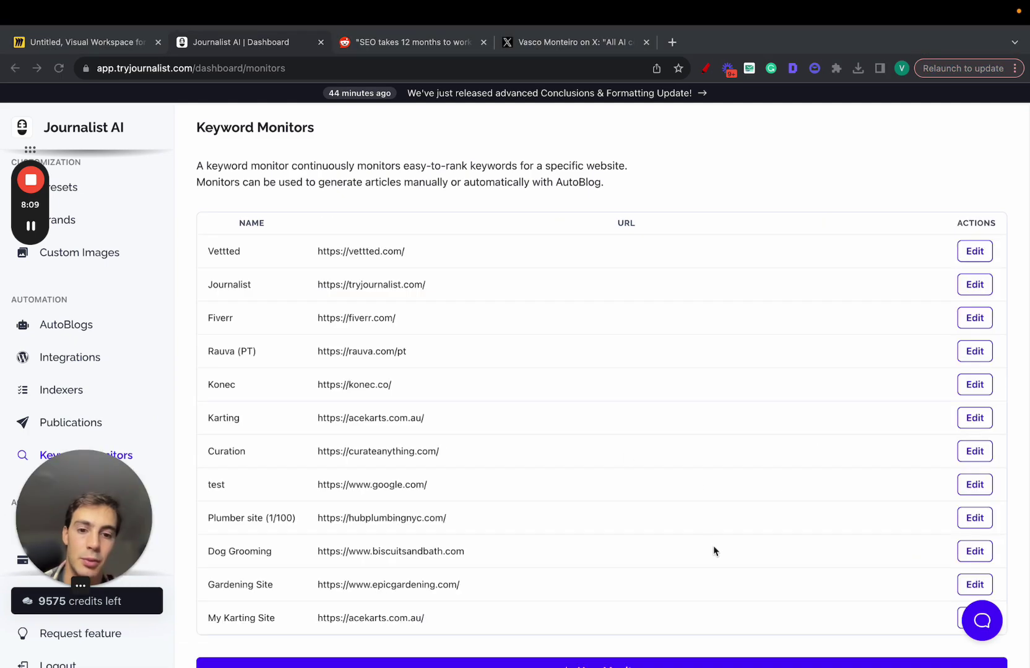
scroll(712, 564, "down", 1)
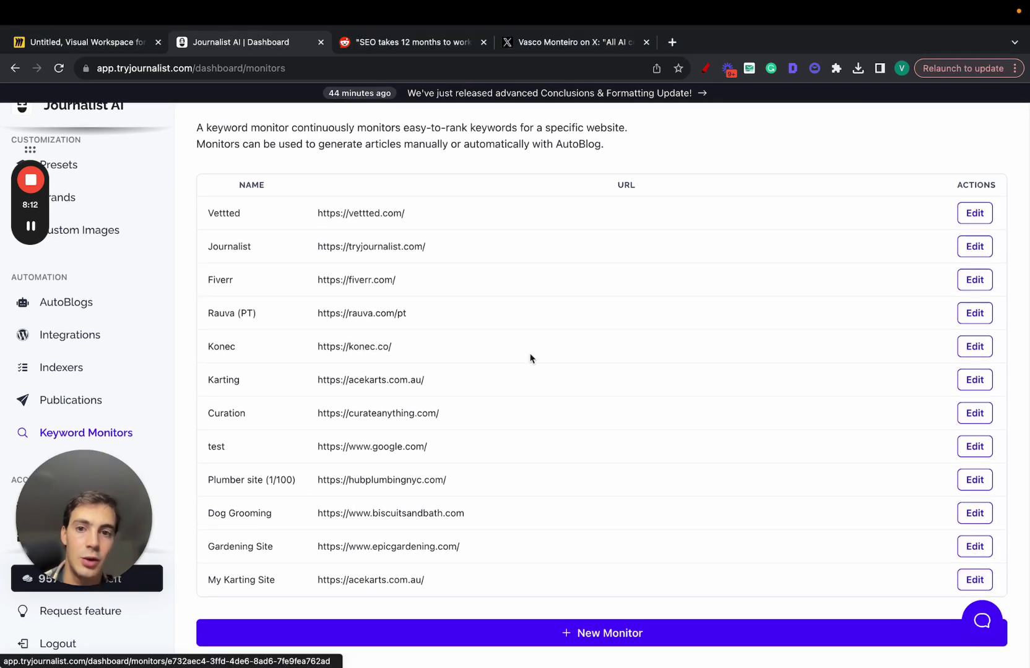
scroll(808, 543, "down", 4)
scroll(808, 543, "down", 2)
Tick the go kart engine mount and go kart motor mount suggested keywords
left_click_drag(954, 232, 982, 478)
scroll(981, 482, "down", 1)
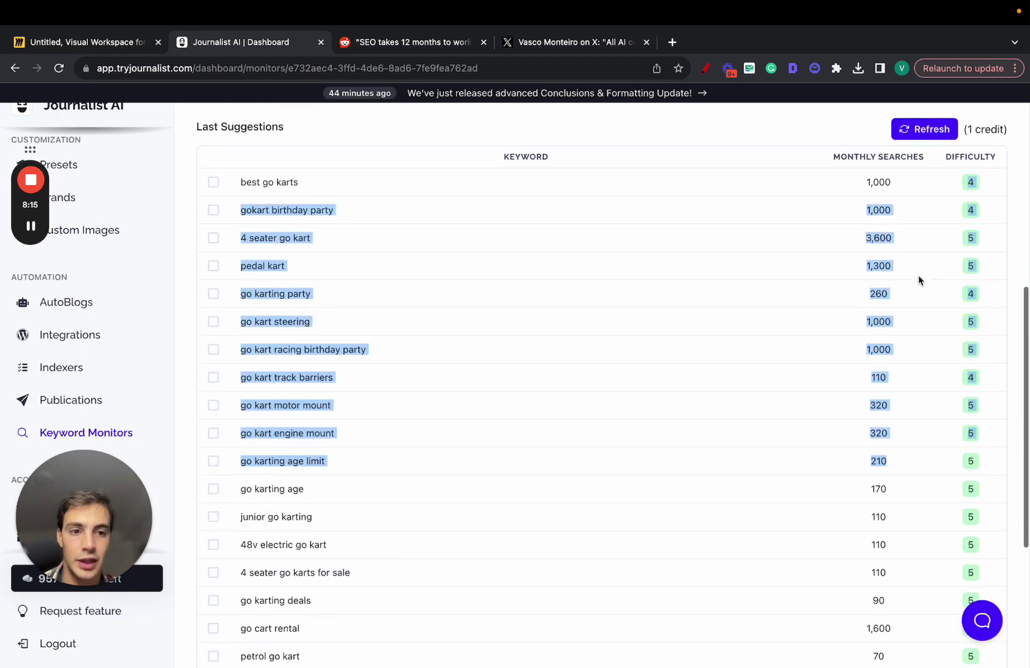
left_click_drag(918, 275, 868, 302)
scroll(873, 198, "down", 1)
scroll(875, 339, "down", 2)
left_click(213, 287)
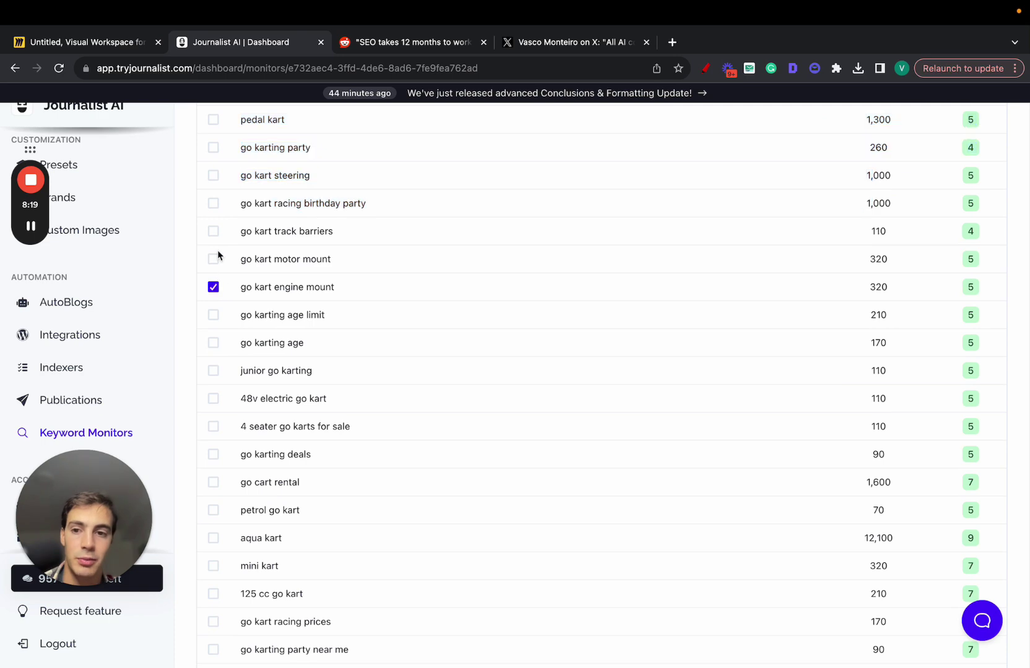
left_click(213, 259)
scroll(228, 289, "up", 15)
Glance at the Miro board, then open the Reddit post and move its tab second
left_click(136, 44)
scroll(433, 193, "down", 5)
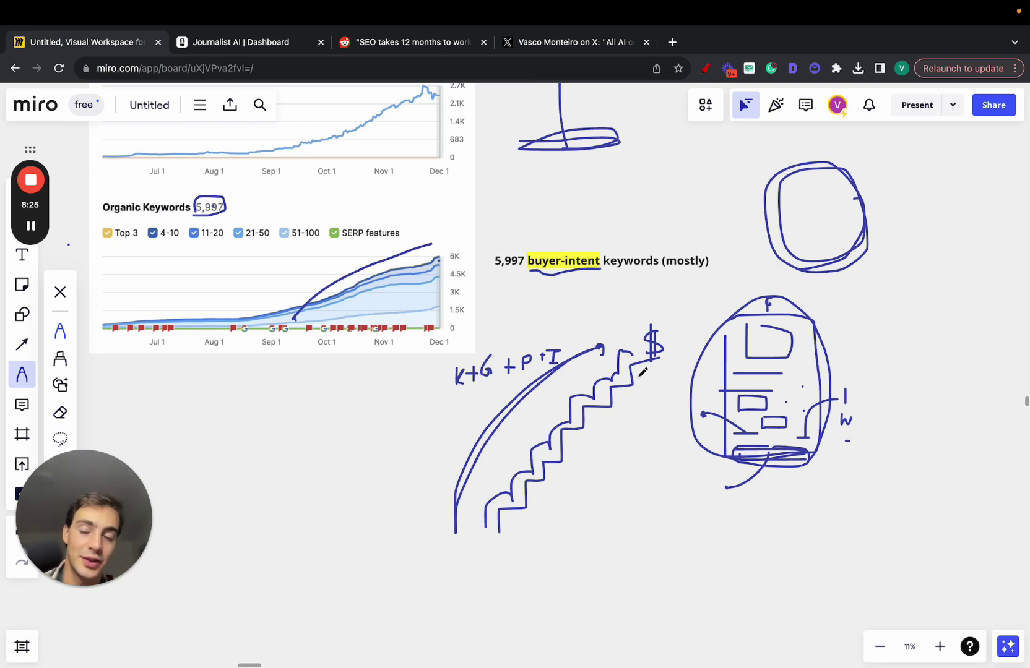
scroll(643, 372, "down", 3)
scroll(625, 356, "up", 5)
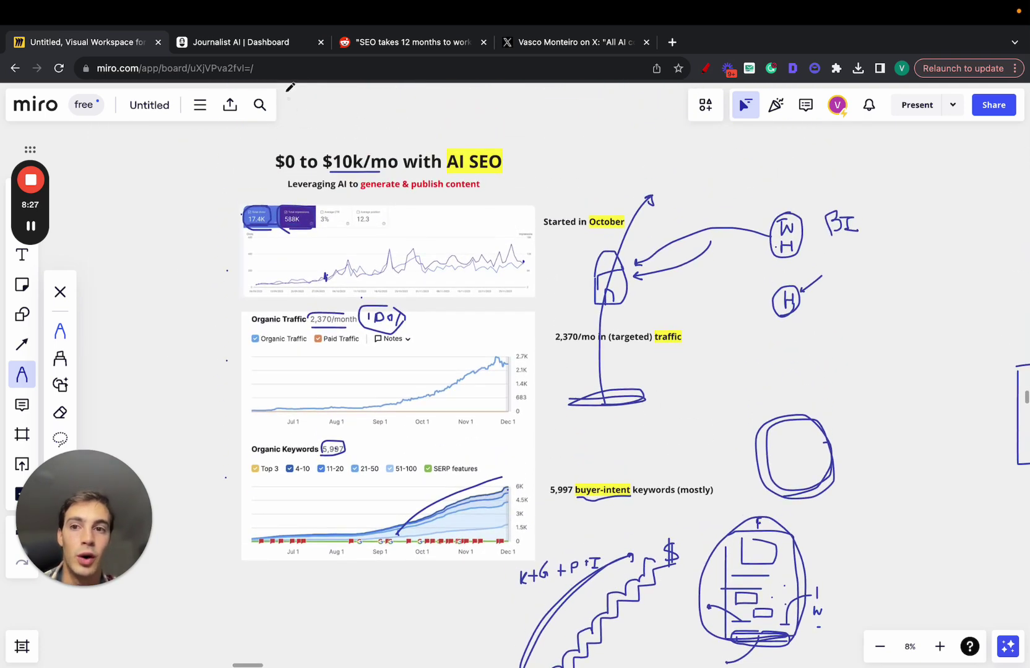
left_click_drag(382, 52, 248, 43)
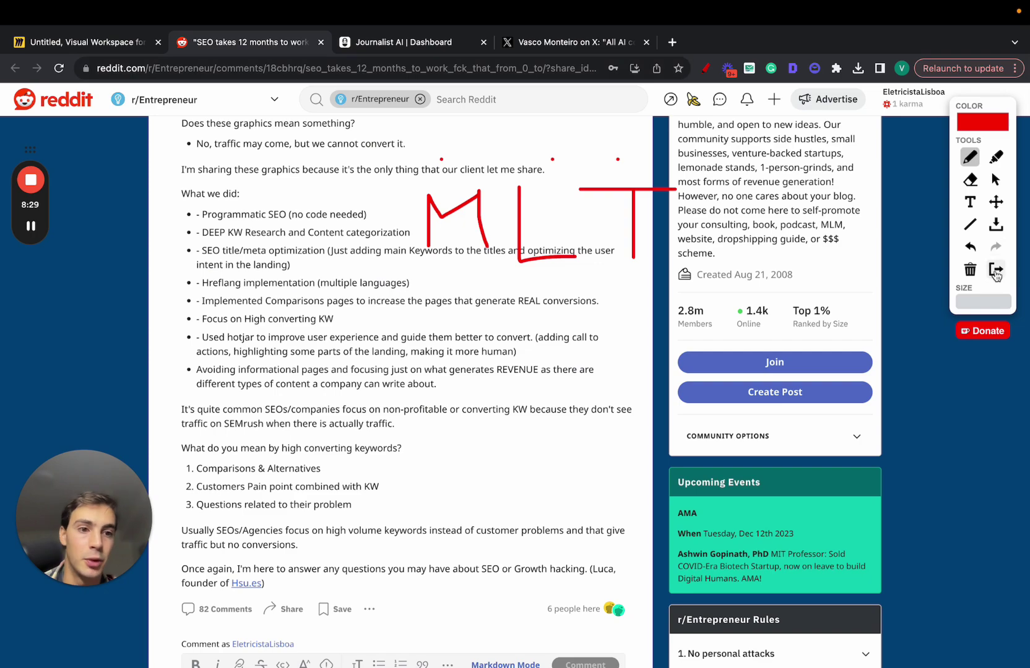
Scroll to the 'What we did' list and highlight 'Programmatic SEO (no code needed)'
scroll(304, 260, "up", 3)
scroll(204, 297, "down", 2)
scroll(206, 297, "down", 3)
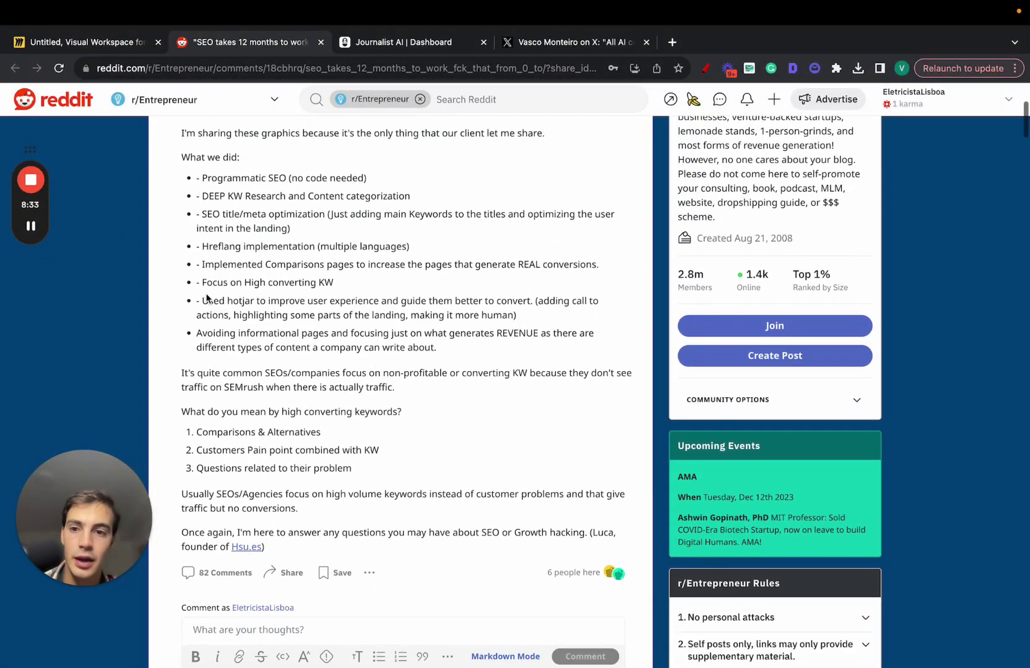
scroll(128, 208, "up", 5)
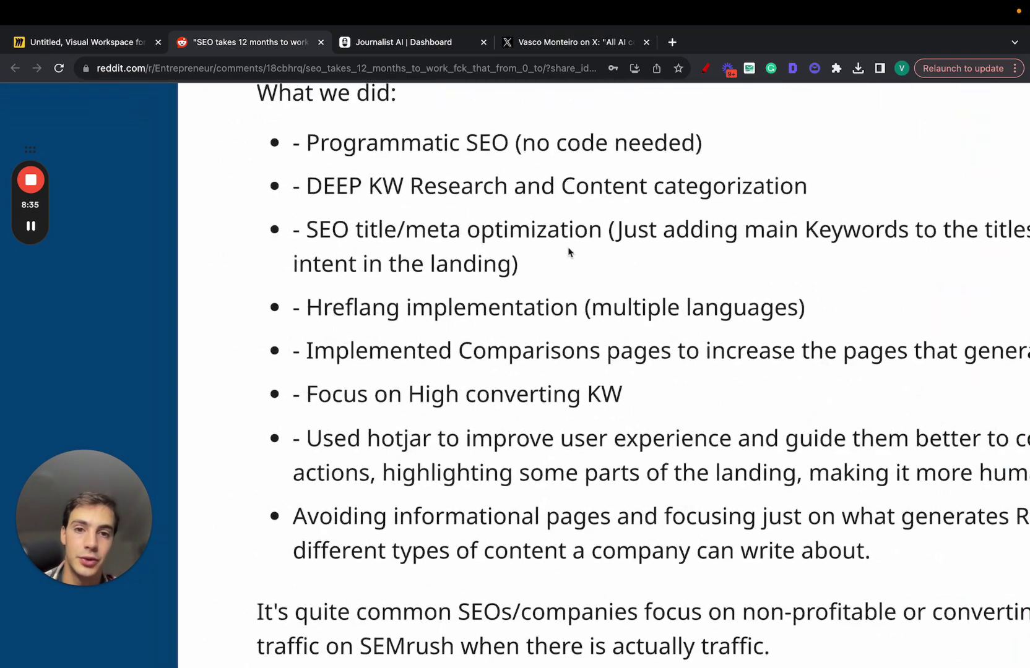
scroll(569, 251, "right", 2)
scroll(569, 252, "down", 3)
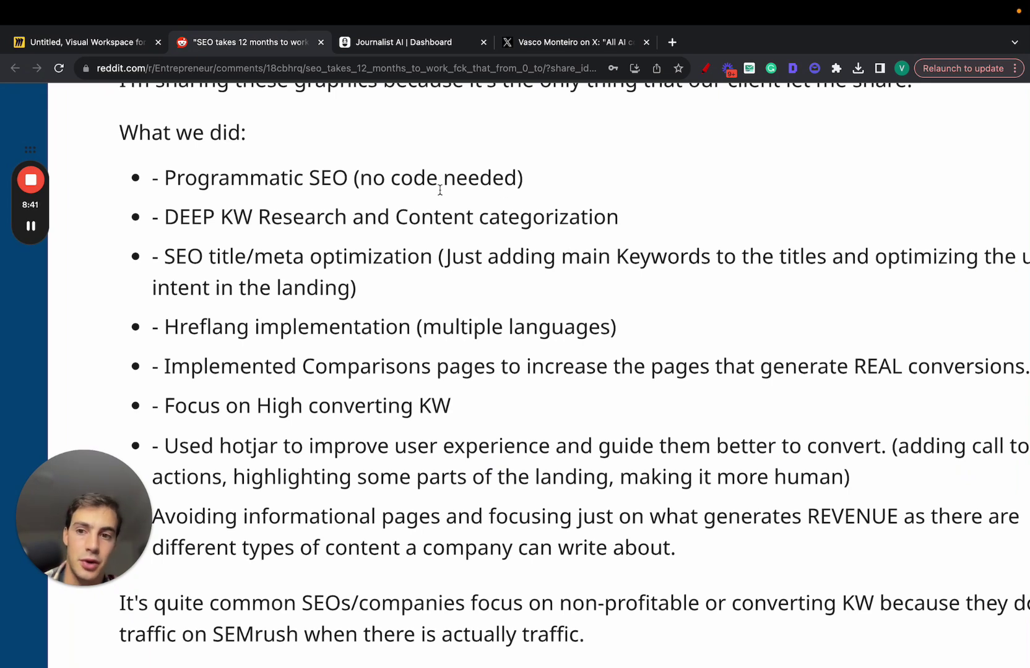
scroll(440, 190, "down", 1)
left_click_drag(176, 179, 640, 183)
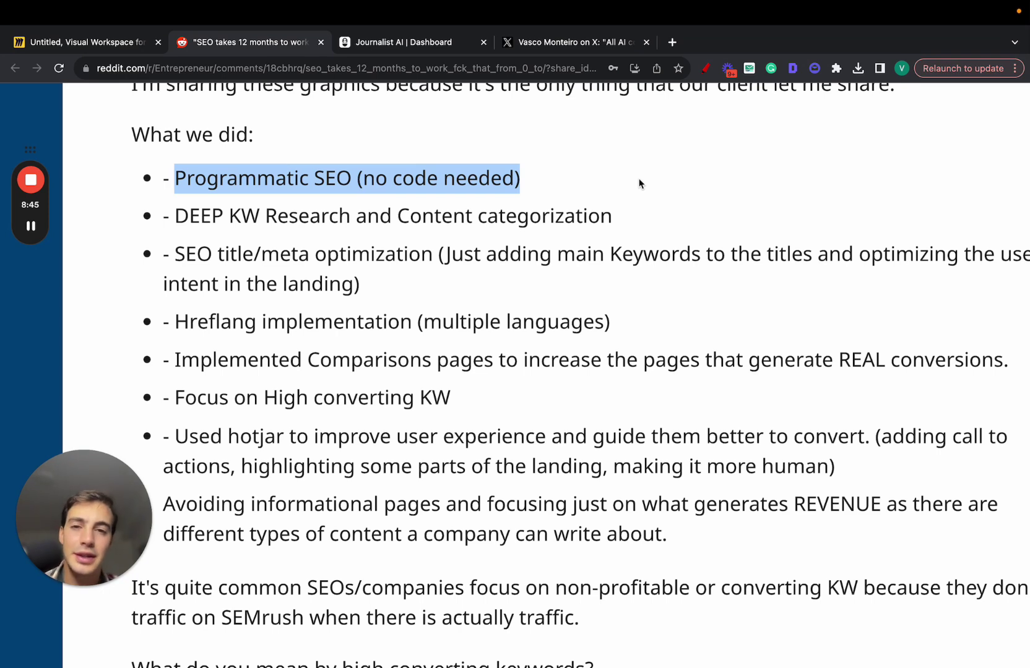
Highlight the word DEEP in the post's second bullet
scroll(639, 183, "down", 1)
double_click(292, 189)
double_click(201, 188)
left_click(177, 192)
double_click(194, 193)
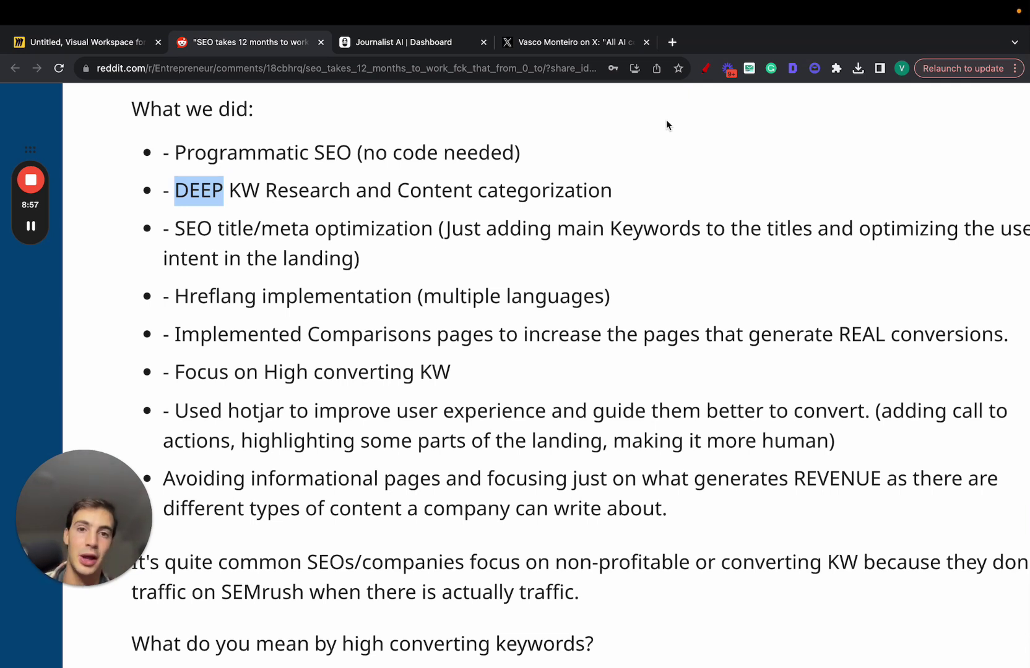
Underline KW with the red annotation pen, then switch to the Miro board
left_click(705, 68)
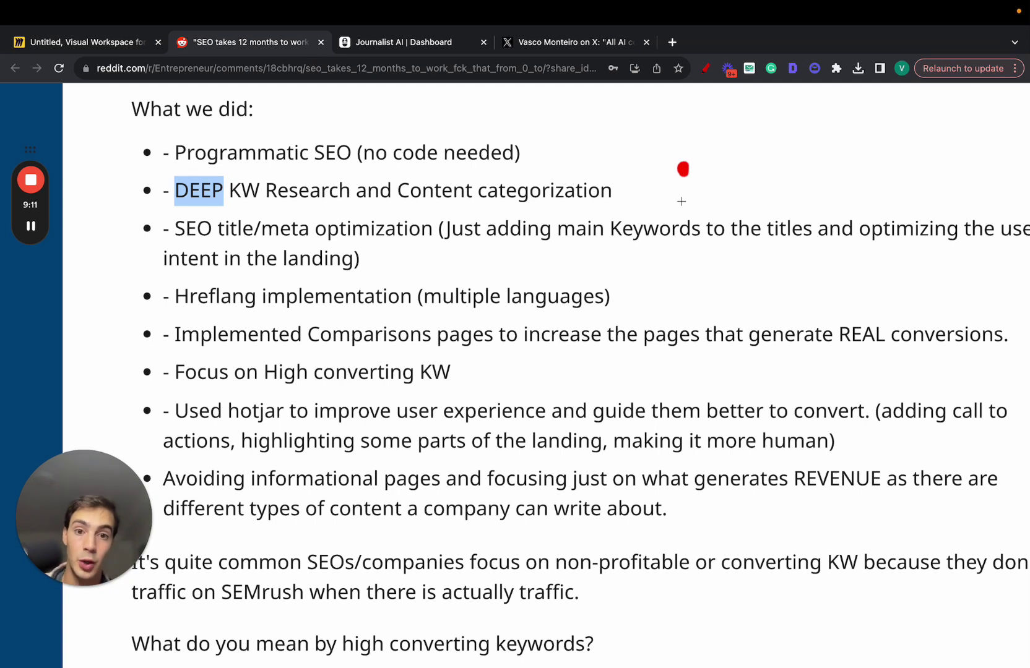
left_click_drag(233, 206, 279, 207)
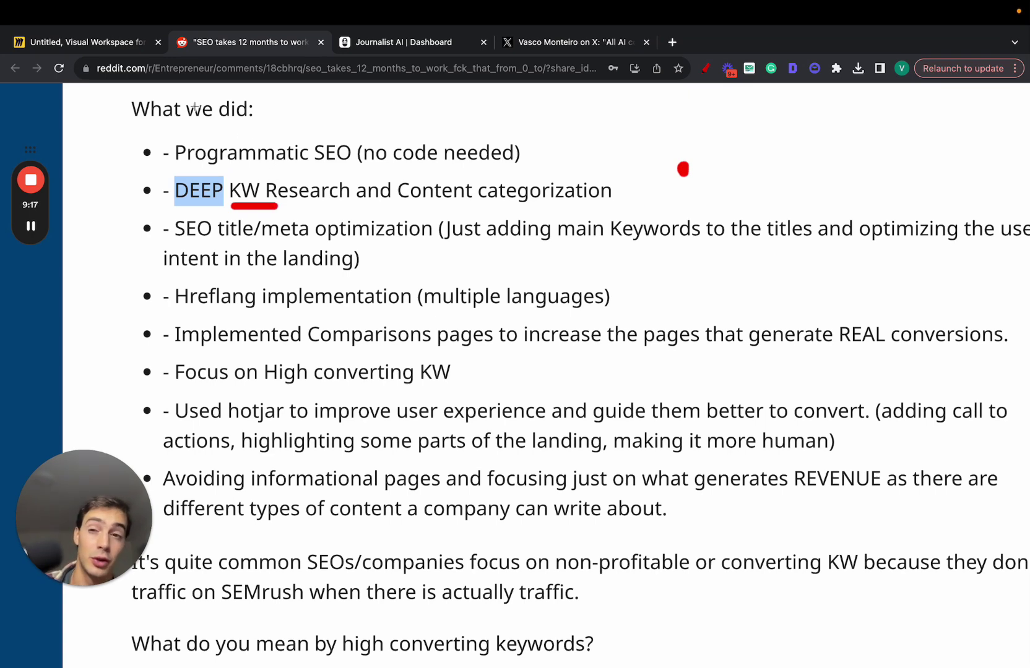
left_click(124, 50)
scroll(772, 218, "right", 2)
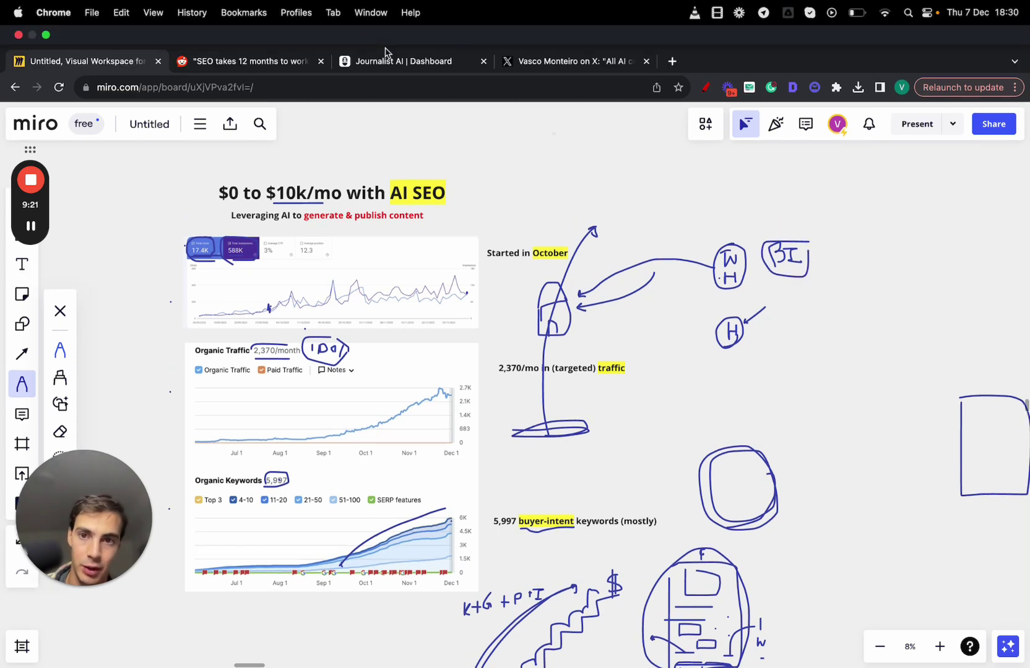
left_click(388, 62)
scroll(147, 428, "down", 10)
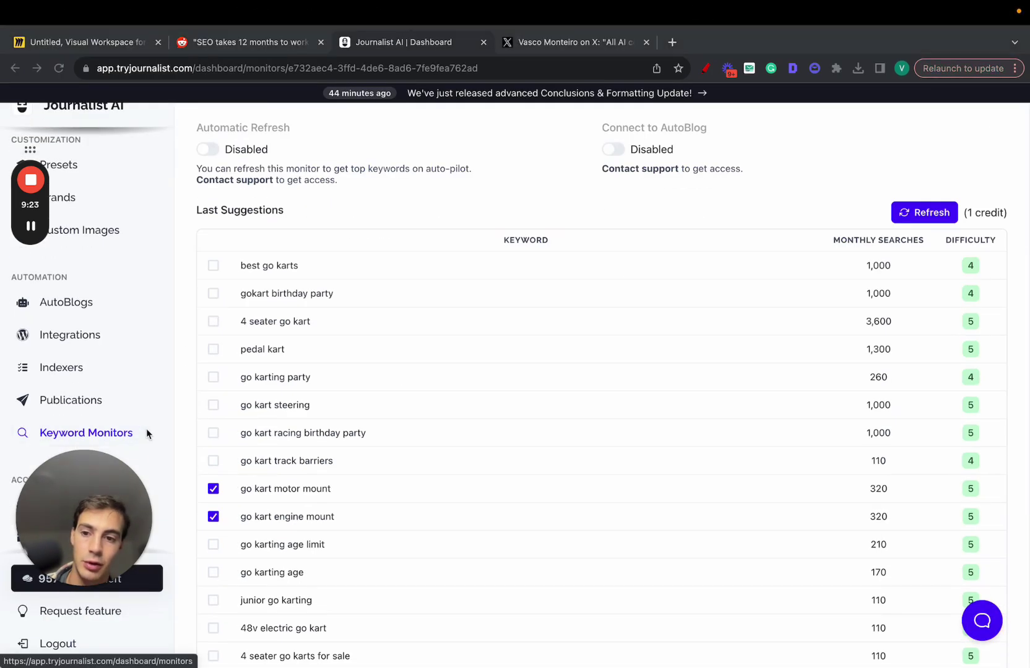
scroll(144, 433, "up", 8)
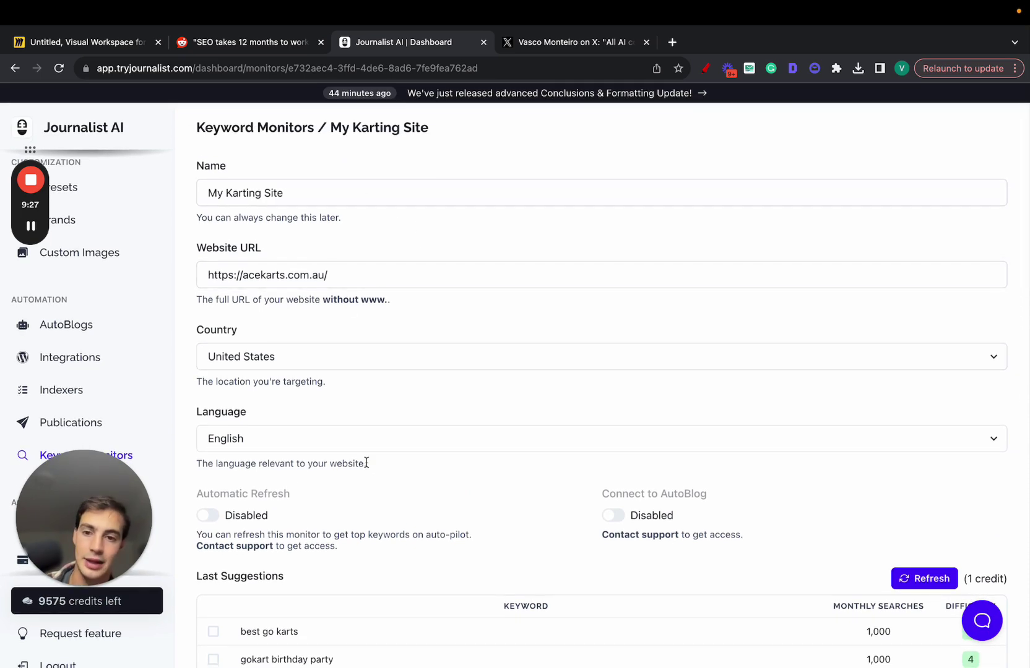
scroll(370, 480, "down", 8)
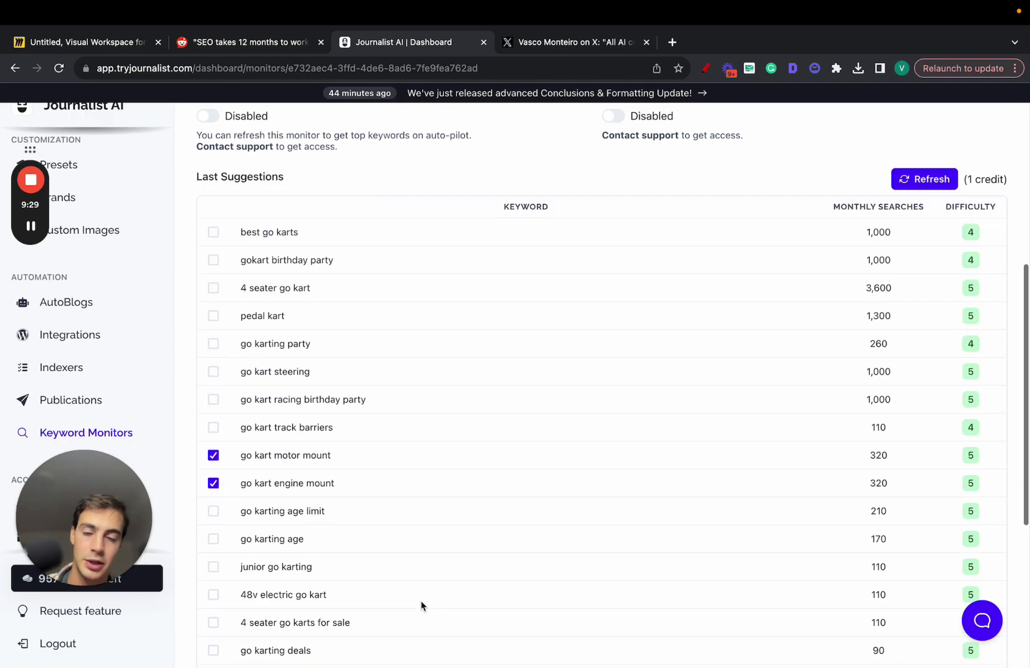
scroll(362, 223, "up", 1)
scroll(362, 226, "up", 6)
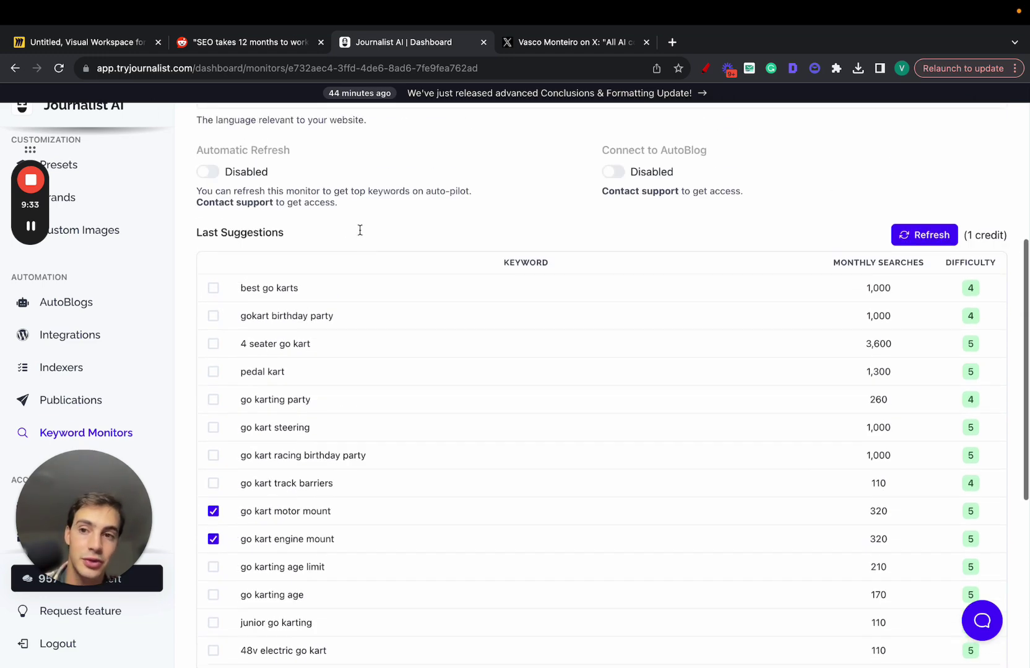
scroll(399, 274, "up", 2)
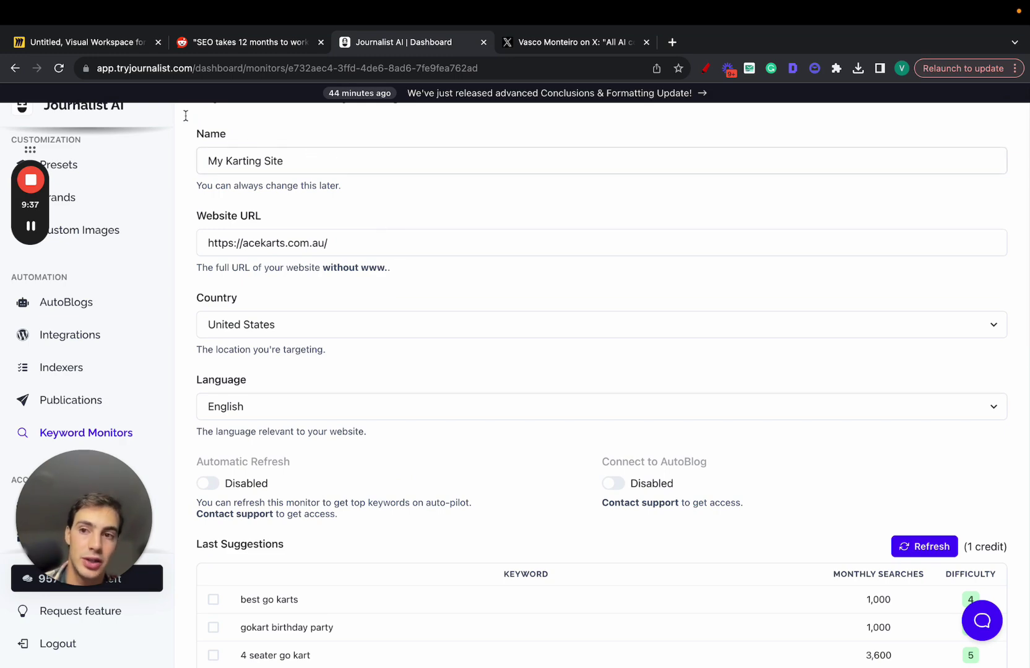
left_click(119, 49)
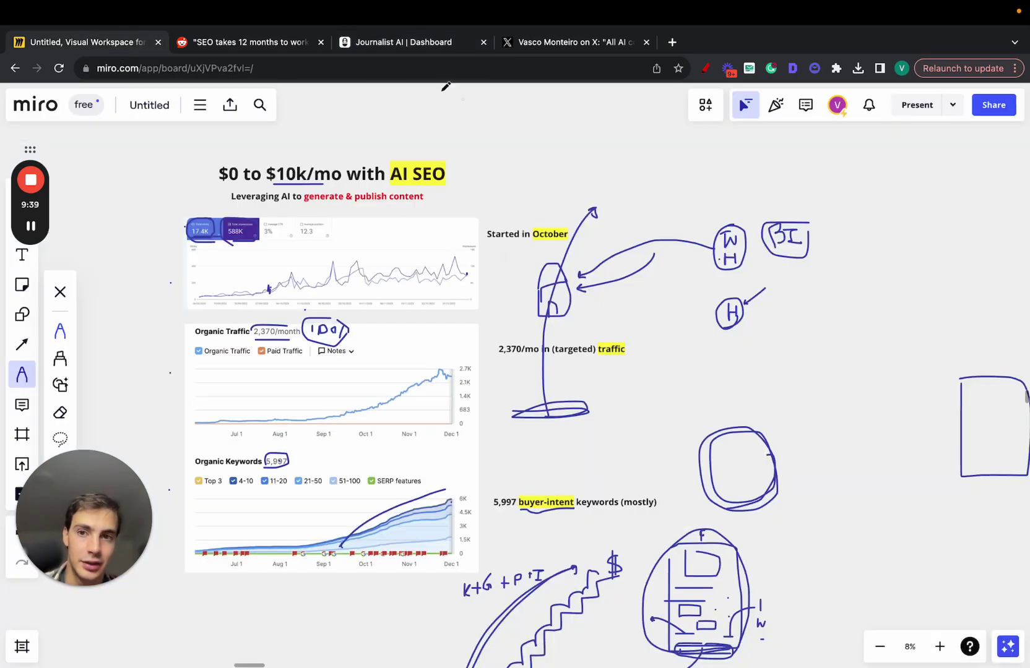
Back on the Reddit post, exit the annotation pen and clear its red marks
left_click(291, 51)
scroll(247, 229, "down", 5)
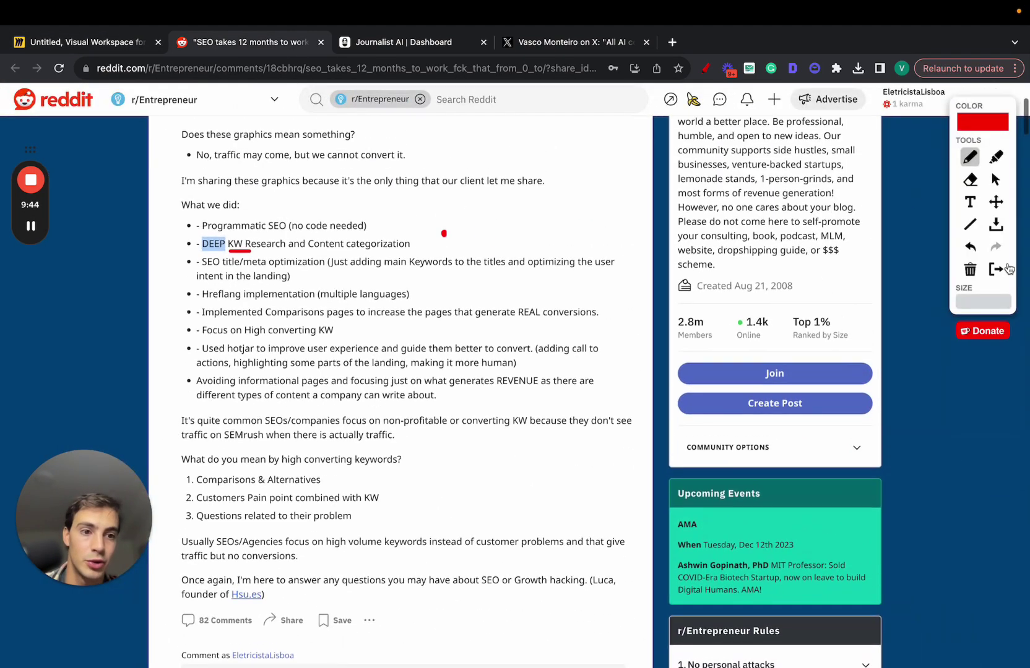
left_click(1007, 269)
scroll(245, 281, "up", 5)
Highlight the SEO title/meta bullet and the word Hreflang, then switch to Journalist AI
left_click_drag(159, 210, 419, 242)
scroll(419, 241, "down", 1)
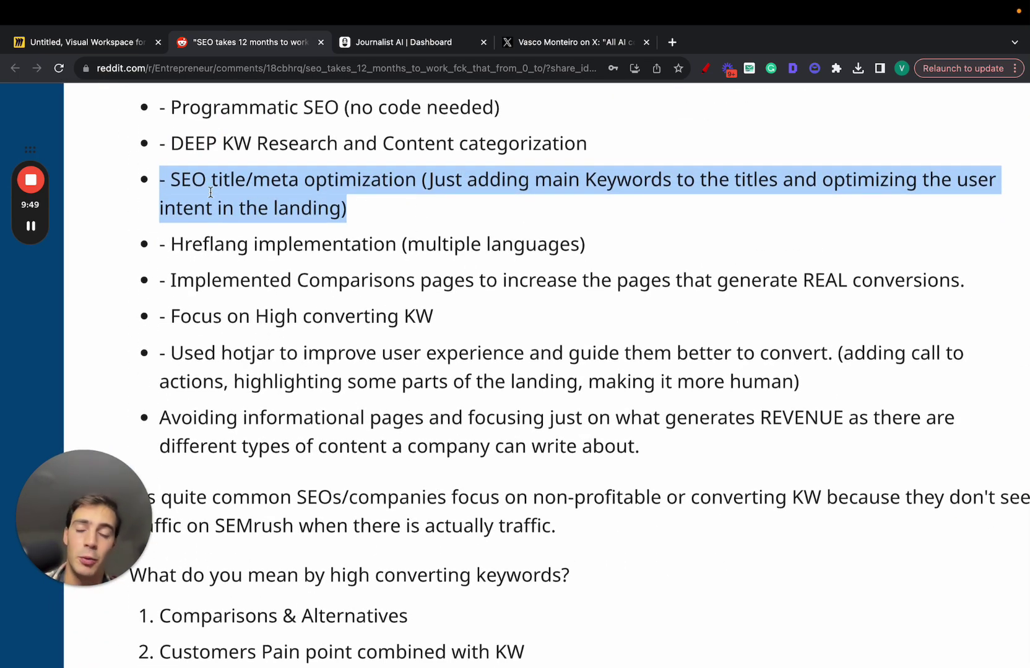
left_click(425, 192)
triple_click(443, 186)
scroll(443, 188, "down", 1)
double_click(209, 238)
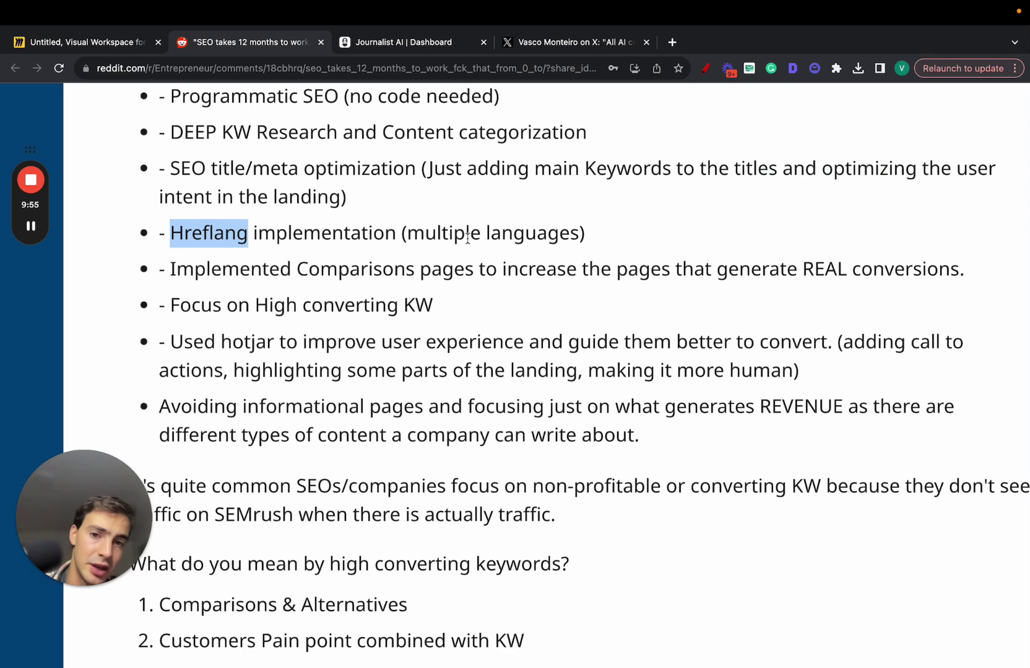
scroll(467, 238, "down", 1)
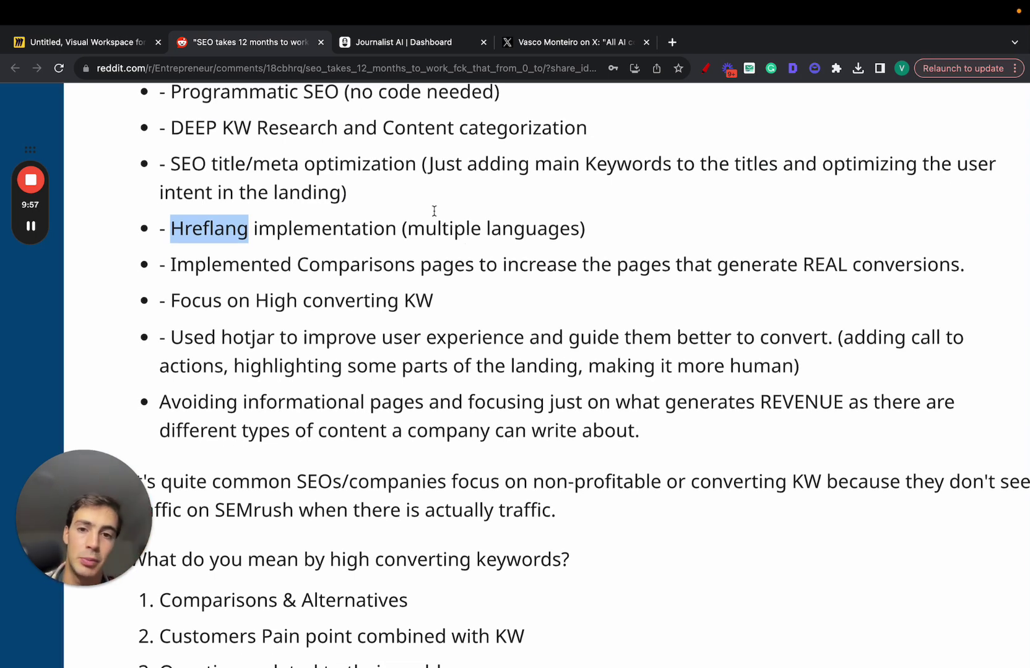
left_click(112, 49)
In Journalist AI, move through Presets and History to Generate Articles
left_click(380, 46)
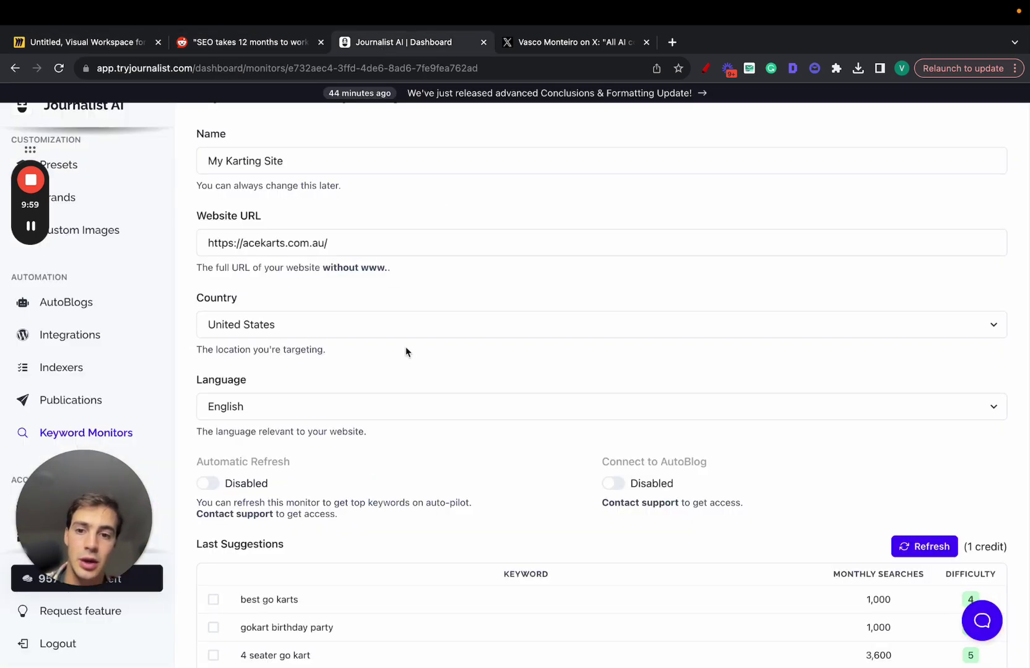
scroll(126, 196, "up", 2)
left_click(126, 195)
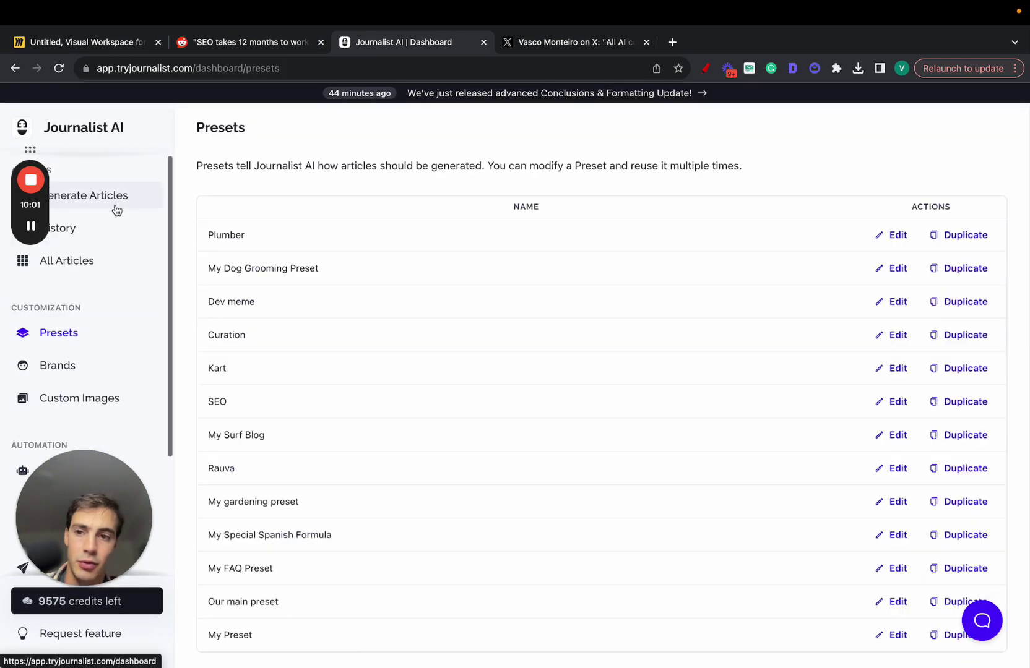
left_click(93, 228)
left_click(93, 195)
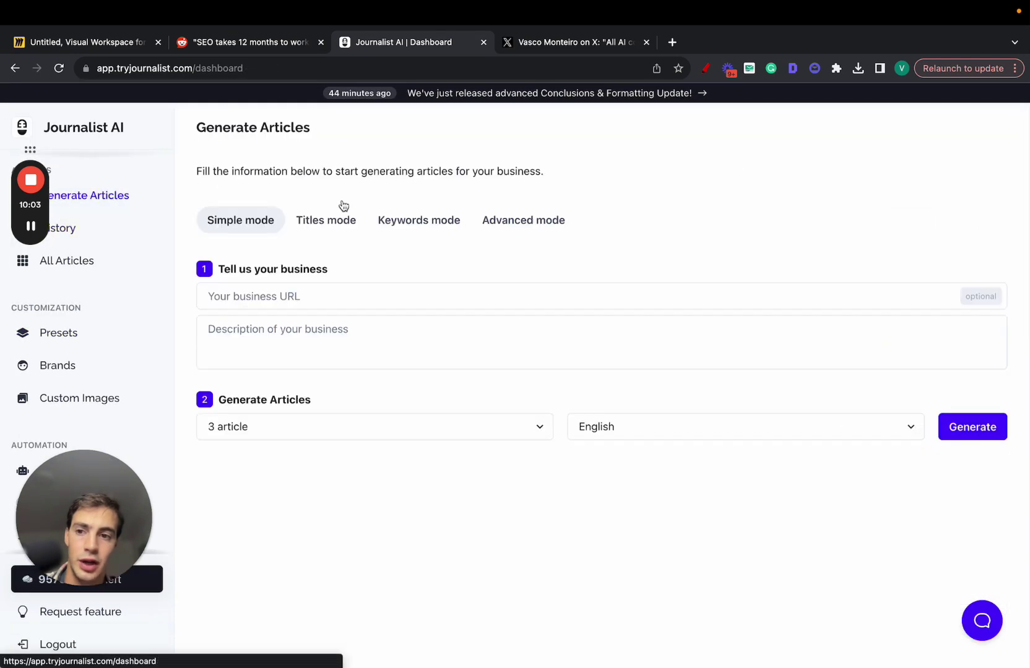
Check the article language list, keep English, and return to the Reddit post
left_click(631, 427)
scroll(648, 262, "up", 3)
scroll(649, 444, "down", 8)
scroll(649, 444, "down", 10)
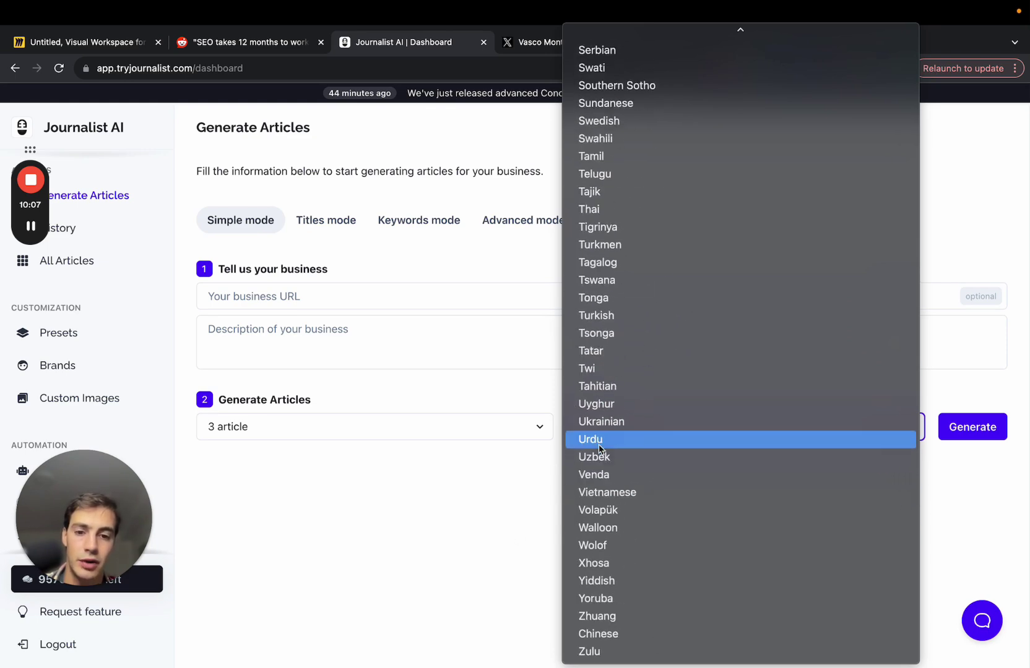
left_click(381, 265)
left_click(251, 42)
scroll(320, 237, "down", 1)
scroll(279, 244, "up", 1)
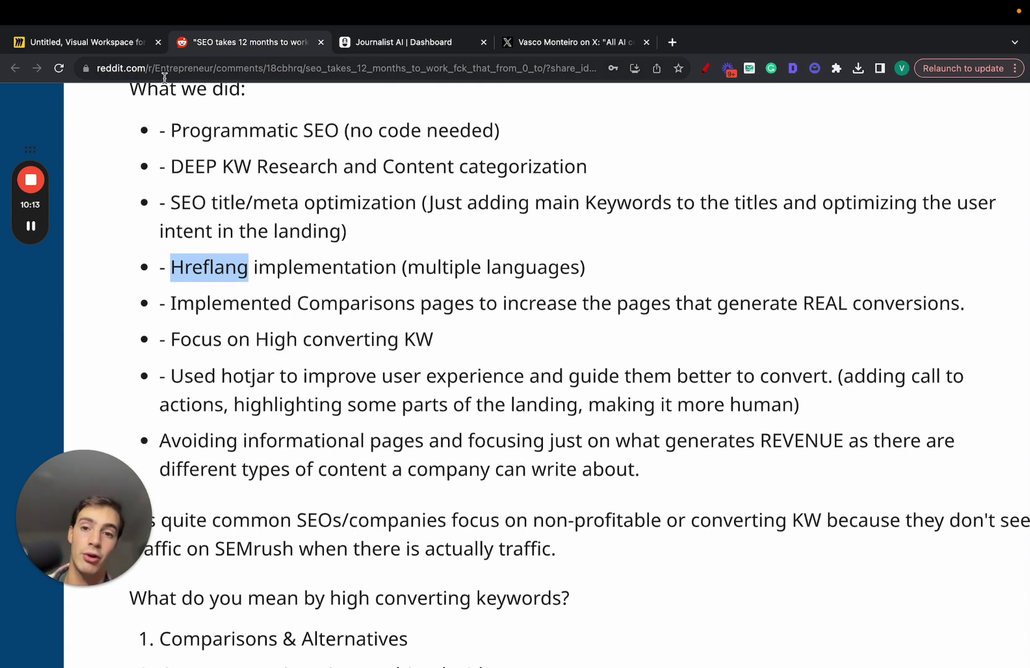
On the Miro board, draw a circled P beside the traffic note
left_click(111, 52)
scroll(626, 255, "down", 1)
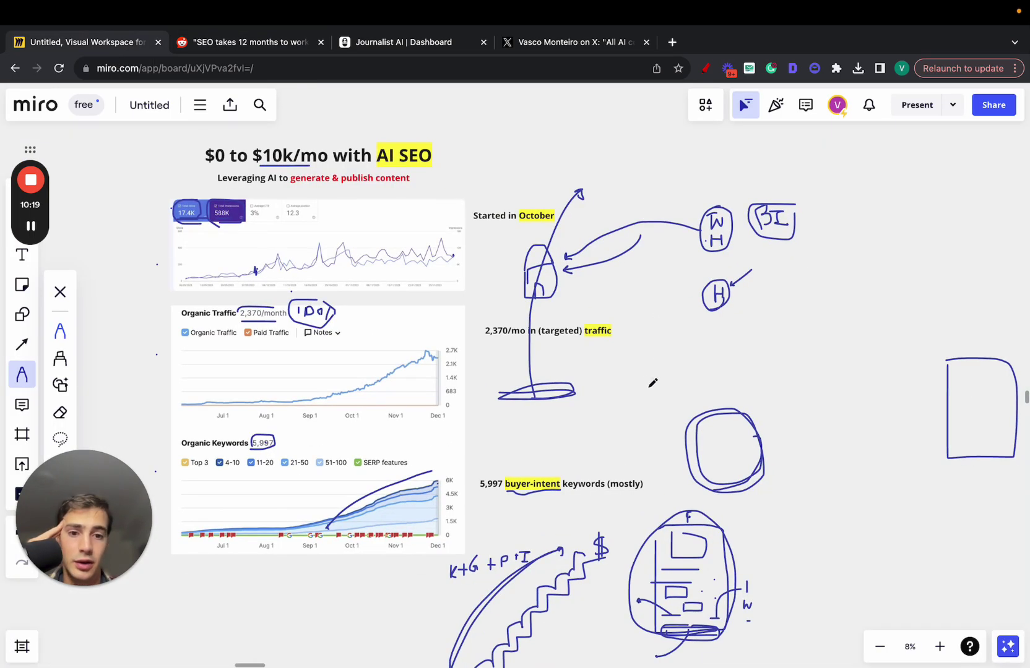
mouse_move(647, 390)
left_mouse_down()
mouse_move(645, 348)
mouse_move(661, 358)
mouse_move(628, 379)
mouse_move(671, 351)
mouse_move(723, 355)
mouse_move(738, 336)
left_mouse_up()
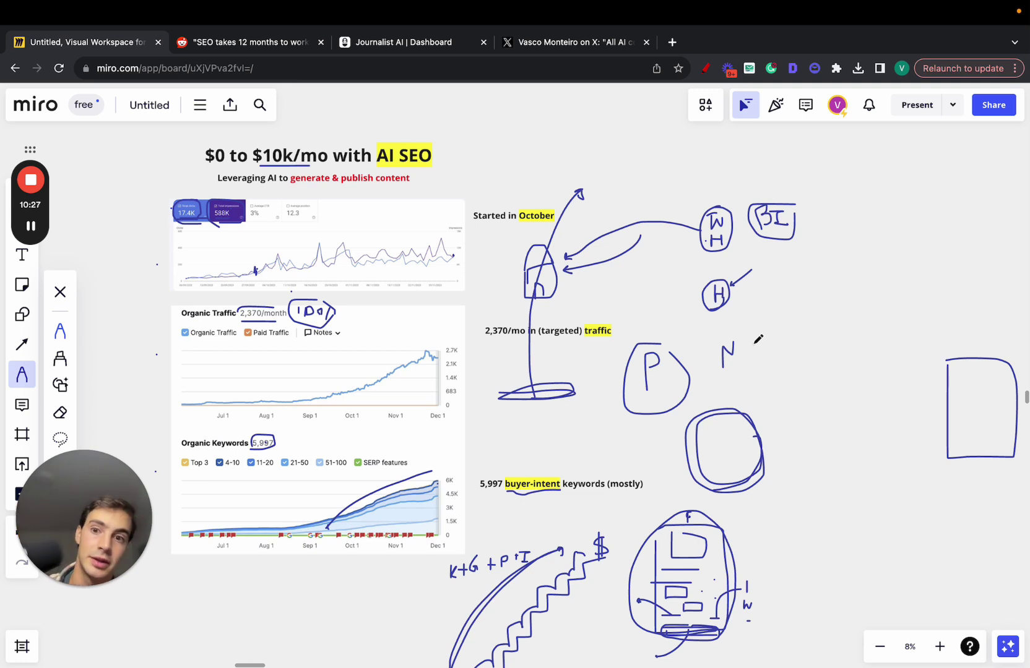
Draw a dotted, circled S, an arrow into the P, and a vertical line
left_click_drag(796, 297, 804, 317)
left_click(773, 319)
left_click(793, 326)
left_click(790, 341)
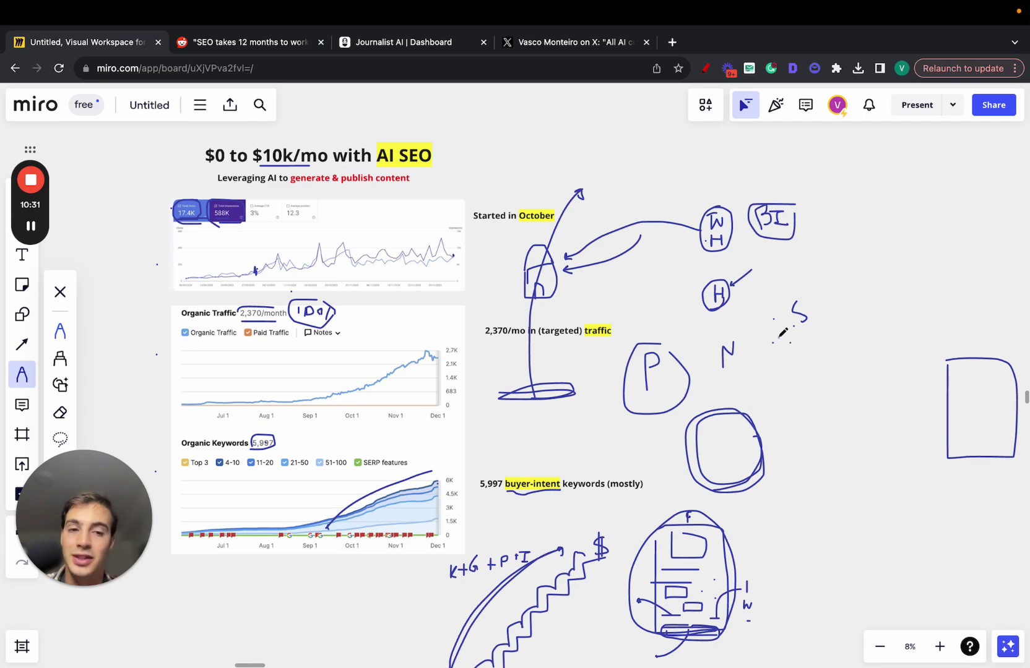
left_click(779, 338)
left_click(756, 338)
left_click(786, 359)
left_click(793, 359)
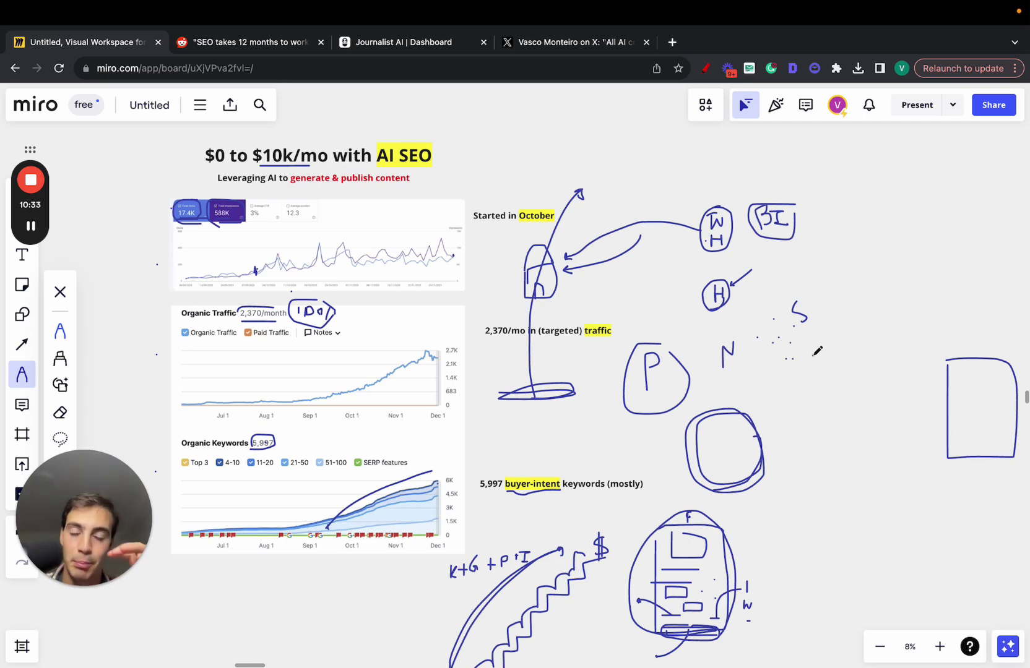
scroll(817, 351, "up", 5)
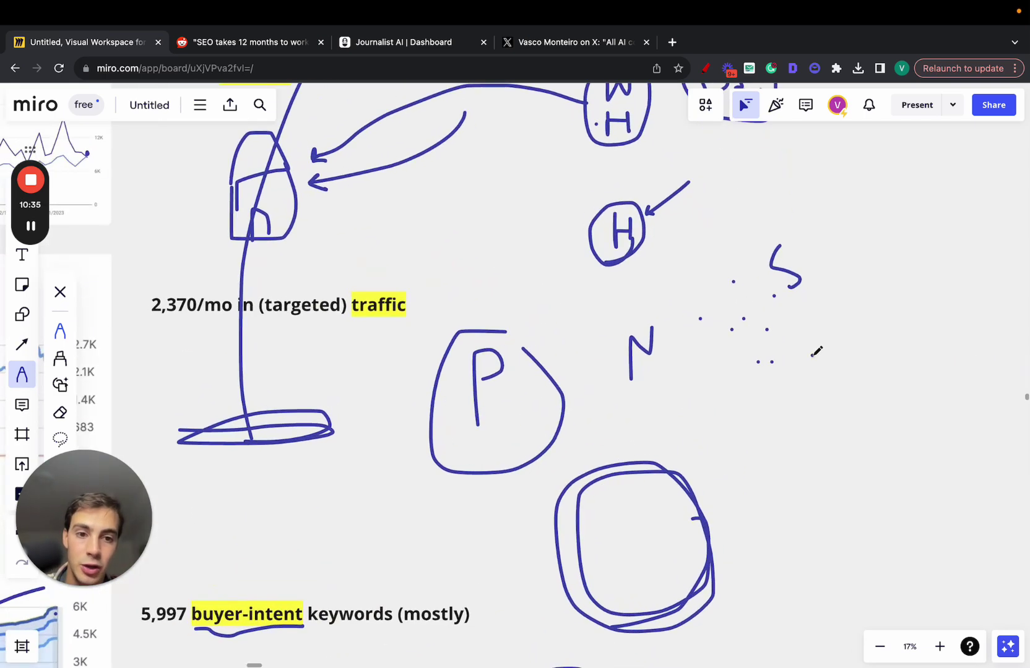
mouse_move(775, 379)
left_mouse_down()
mouse_move(798, 378)
mouse_move(842, 262)
mouse_move(714, 325)
mouse_move(779, 390)
left_mouse_up()
mouse_move(582, 321)
left_mouse_down()
mouse_move(537, 359)
mouse_move(552, 357)
left_mouse_up()
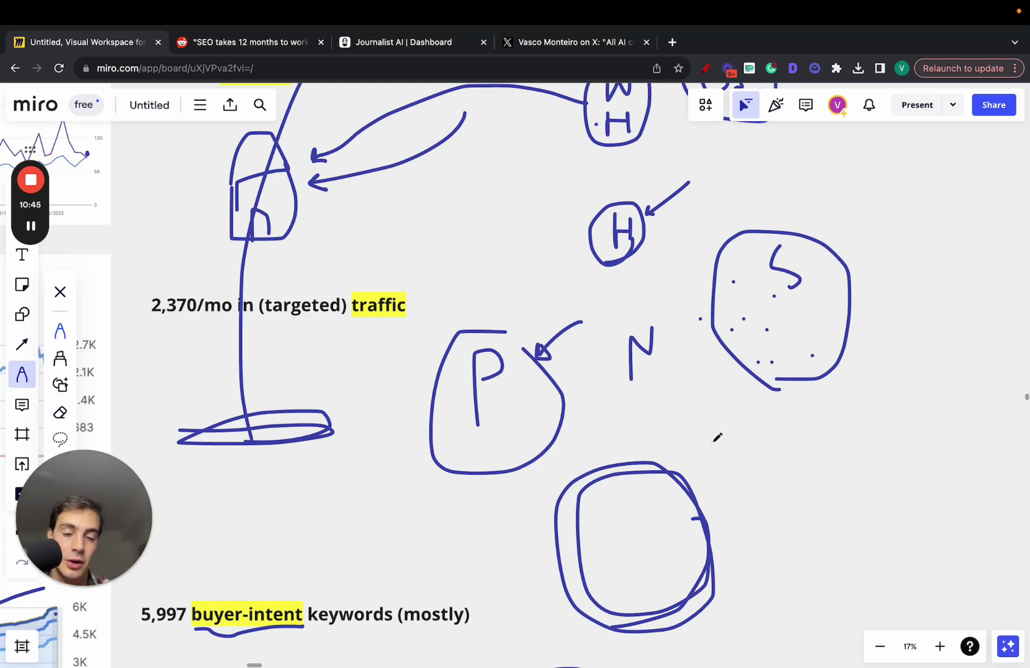
left_click_drag(754, 438, 755, 563)
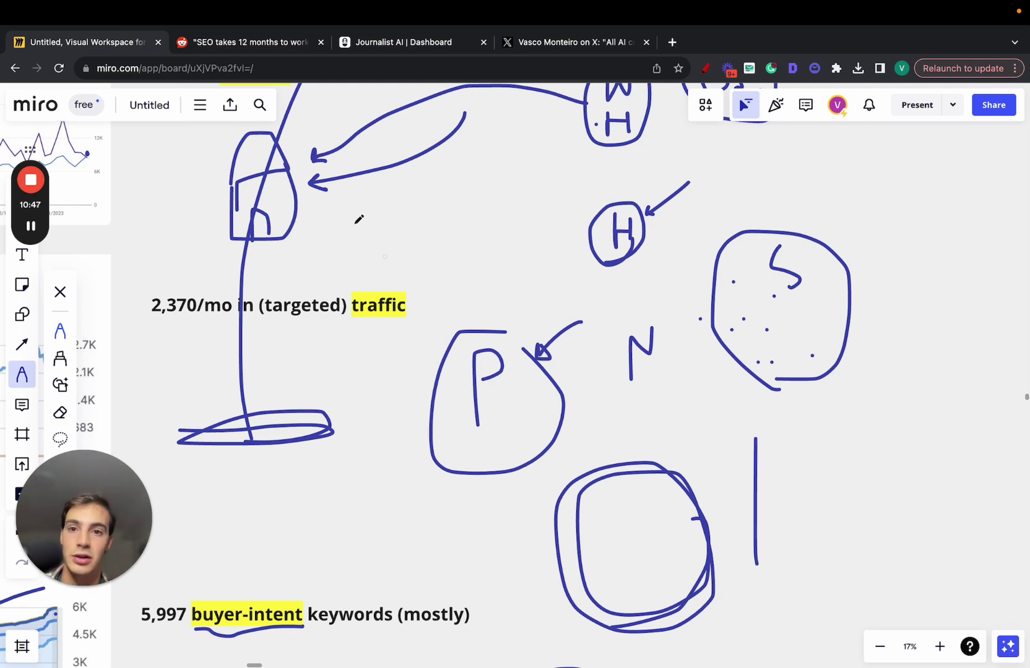
Check Journalist AI's article language list, keep English, then return to the Reddit post
left_click(371, 68)
left_click(396, 41)
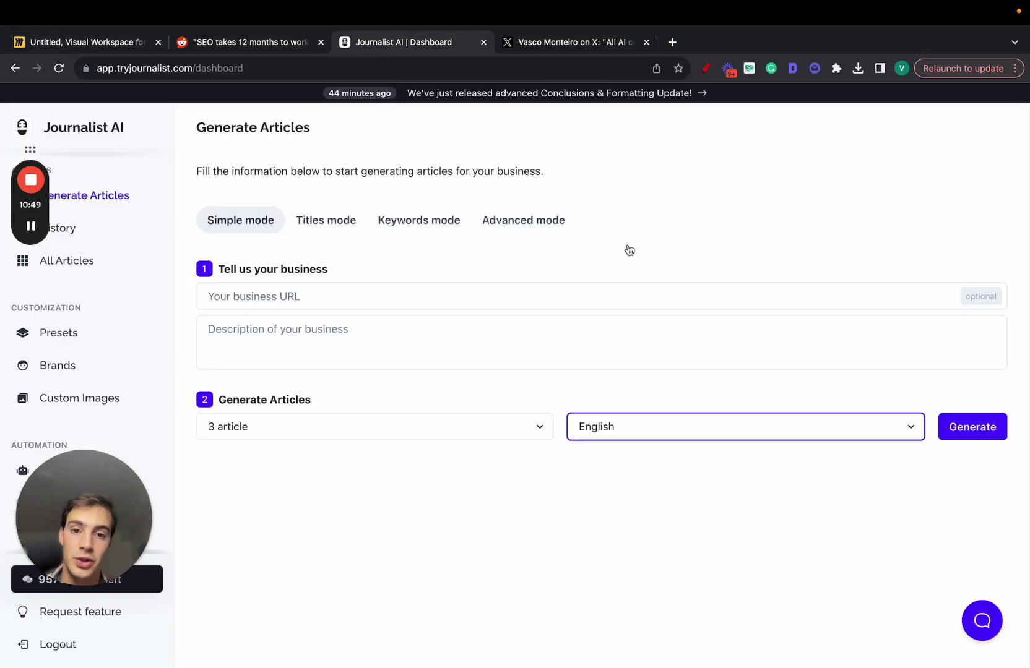
left_click(634, 414)
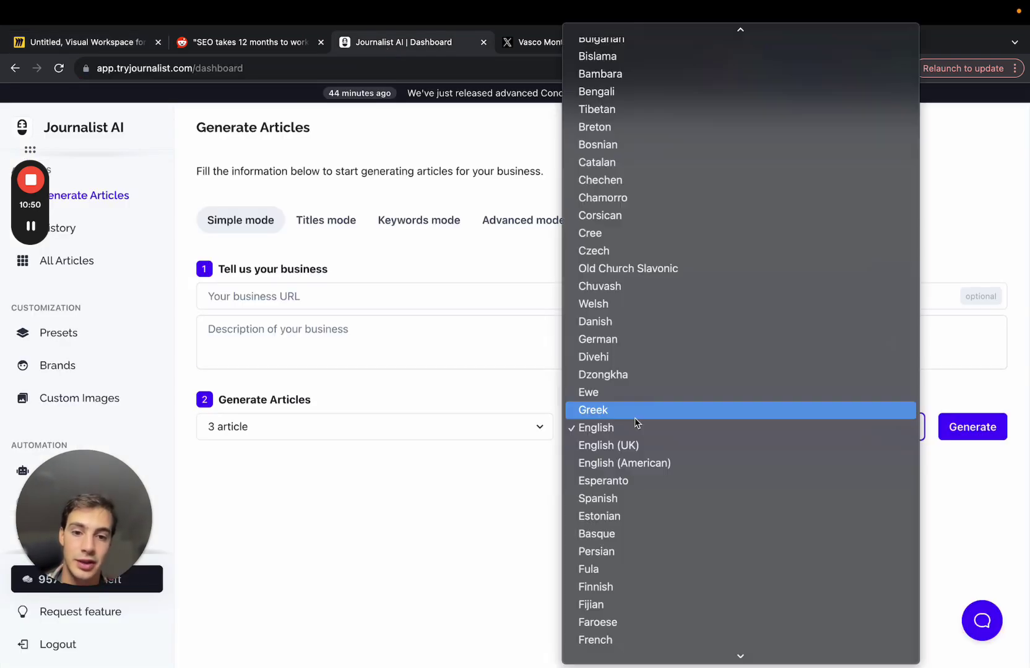
left_click(489, 473)
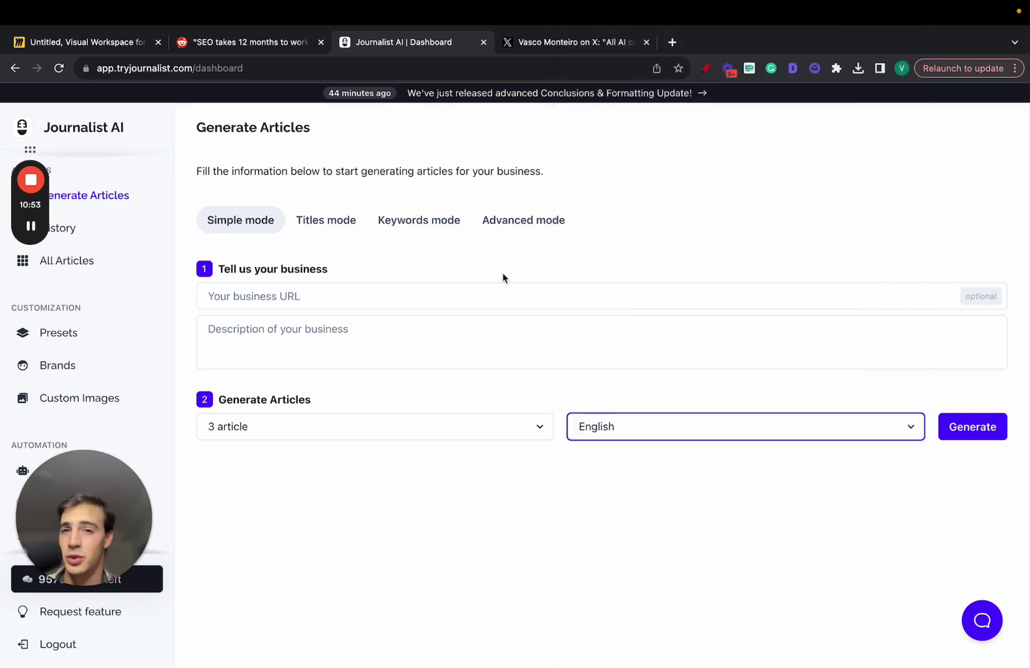
left_click(176, 50)
Highlight the Implemented Comparisons bullet and emphasize the word Comparisons
scroll(293, 272, "down", 1)
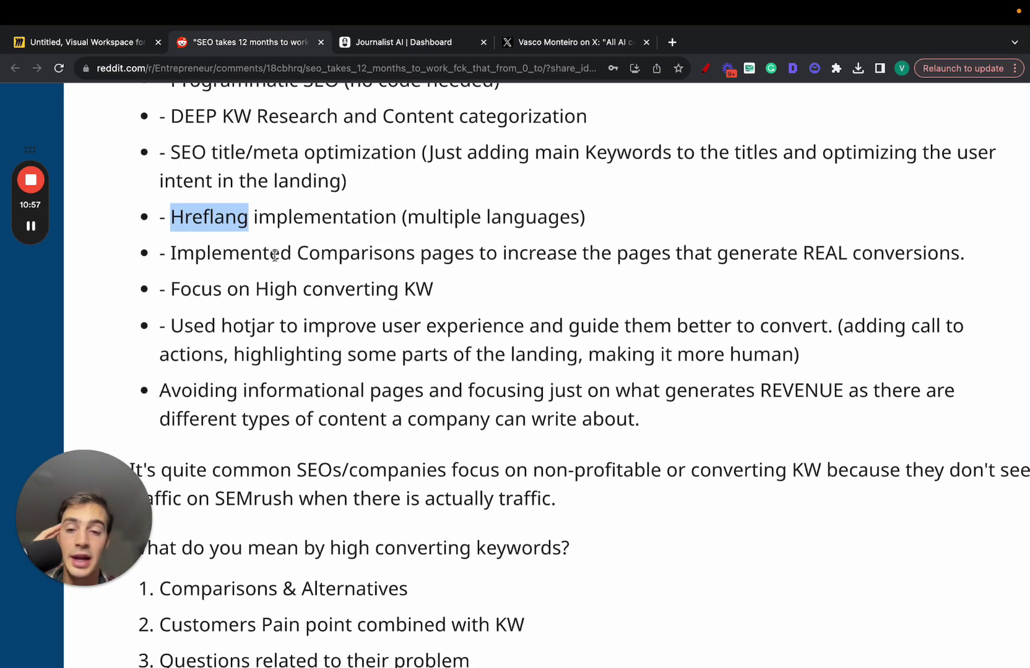
triple_click(274, 257)
scroll(274, 257, "up", 1)
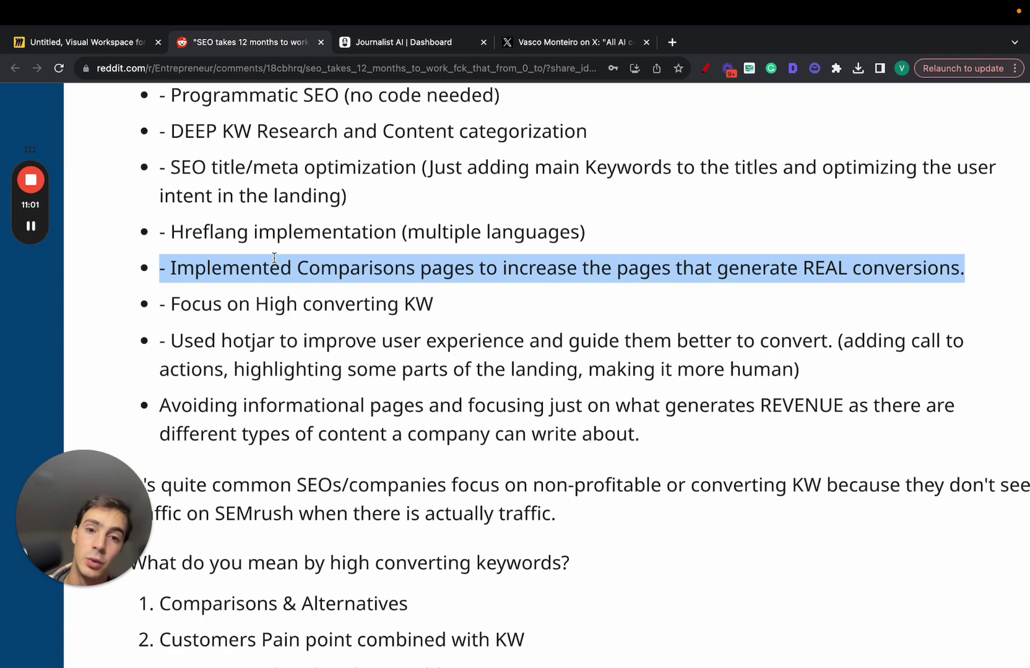
scroll(275, 257, "down", 1)
double_click(308, 241)
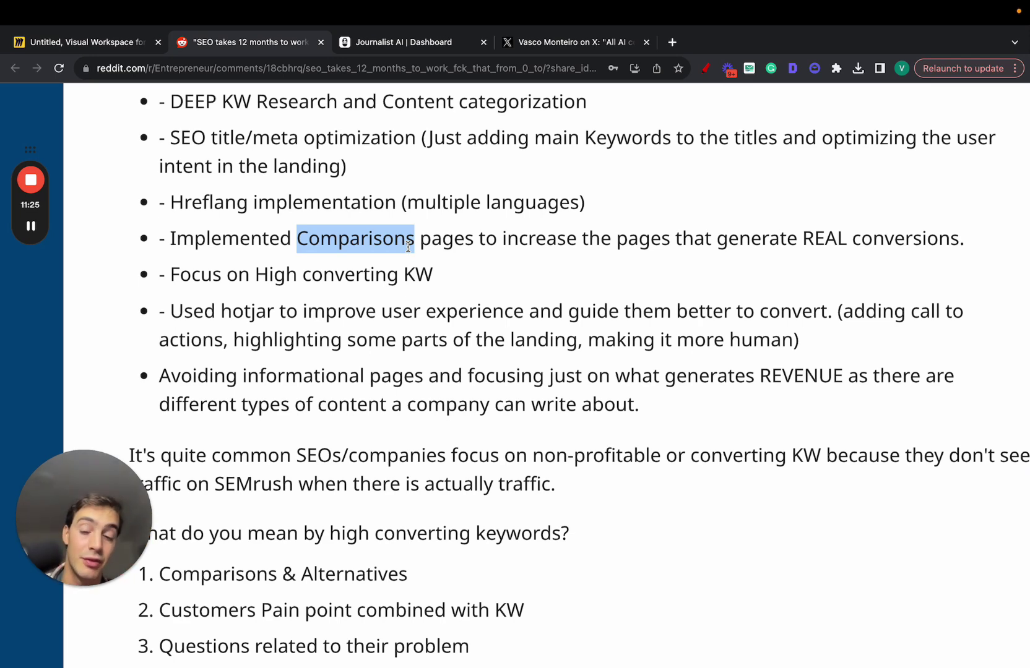
Select the question line and highlight Alternatives in the 'Comparisons & Alternatives' item
scroll(408, 247, "down", 4)
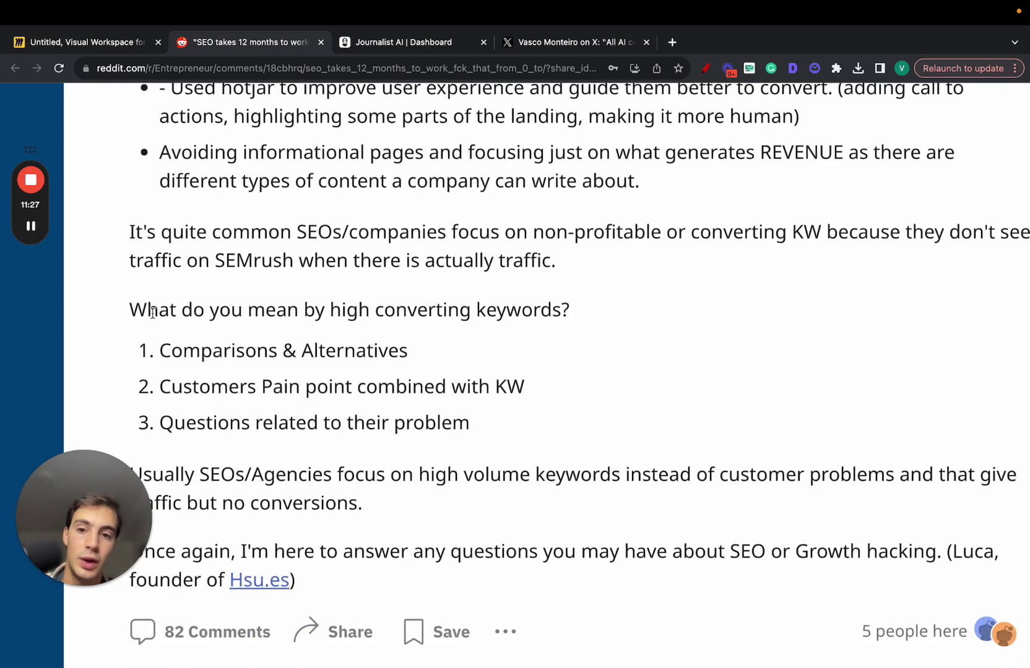
left_click_drag(151, 312, 572, 311)
scroll(563, 316, "down", 2)
left_click_drag(184, 278, 275, 280)
double_click(329, 279)
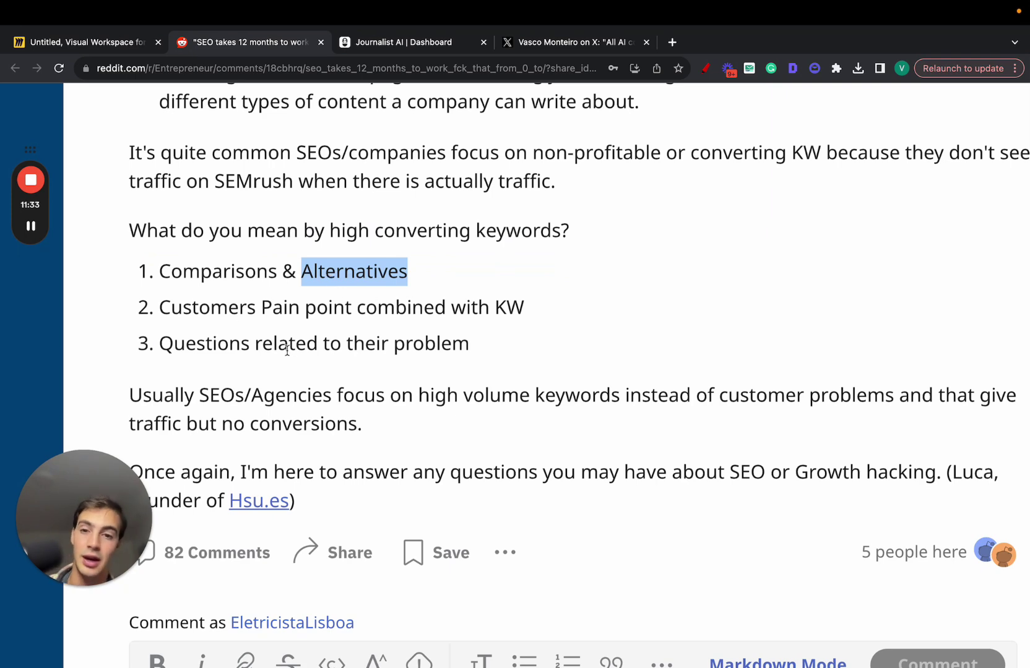
Highlight the Focus on High converting KW bullet and the hotjar bullet
scroll(287, 350, "up", 5)
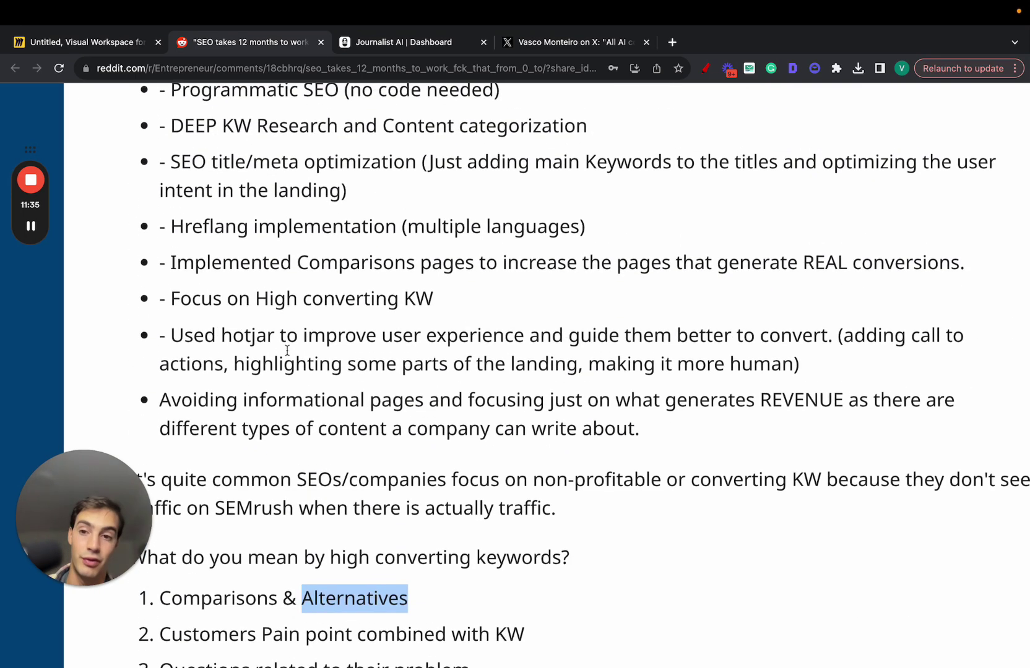
triple_click(327, 309)
scroll(328, 316, "down", 1)
triple_click(219, 300)
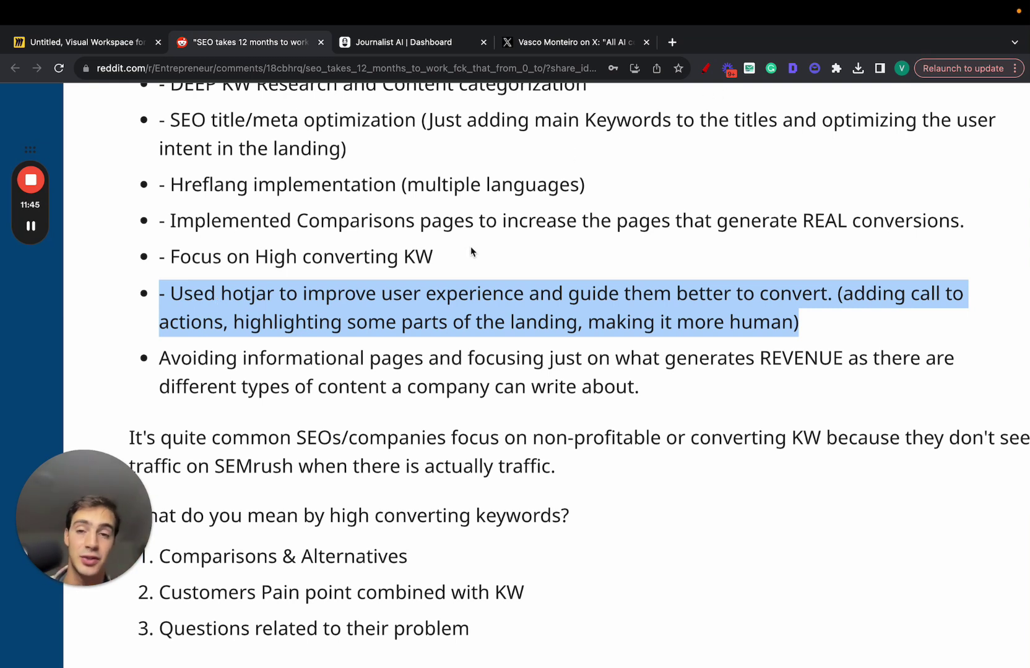
Highlight REVENUE in the bullet about avoiding informational pages
scroll(470, 246, "up", 2)
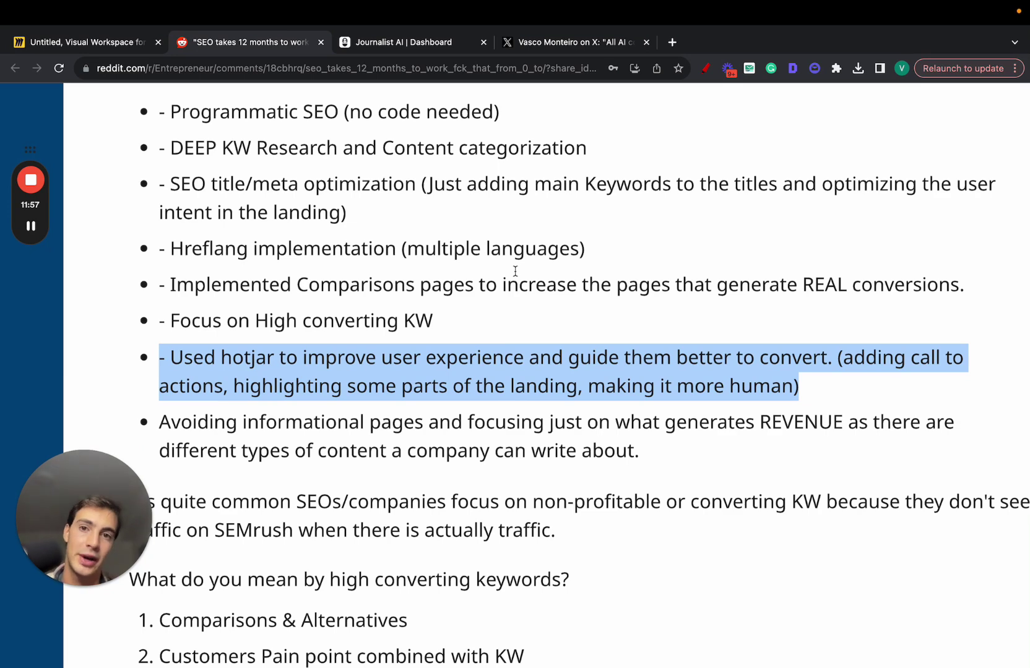
scroll(514, 270, "down", 3)
scroll(519, 267, "down", 1)
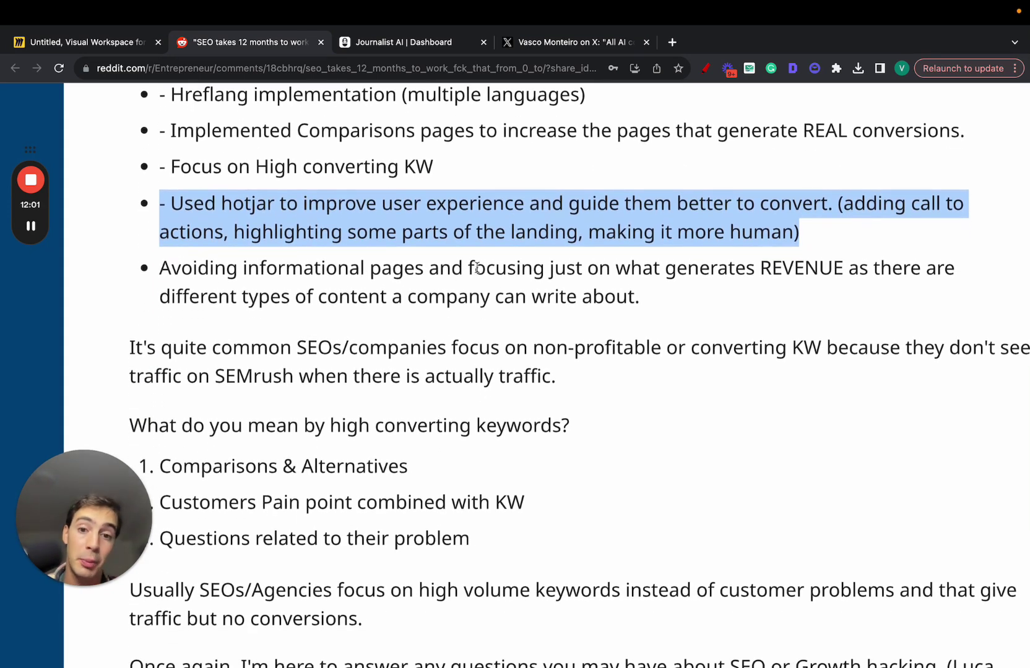
double_click(797, 274)
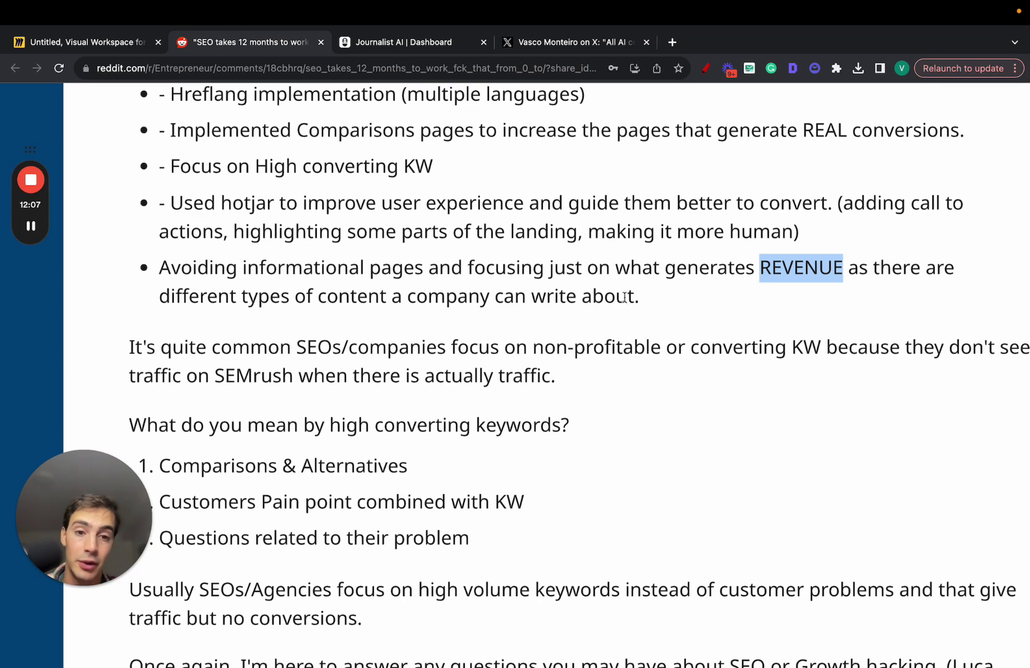
left_click_drag(640, 297, 193, 274)
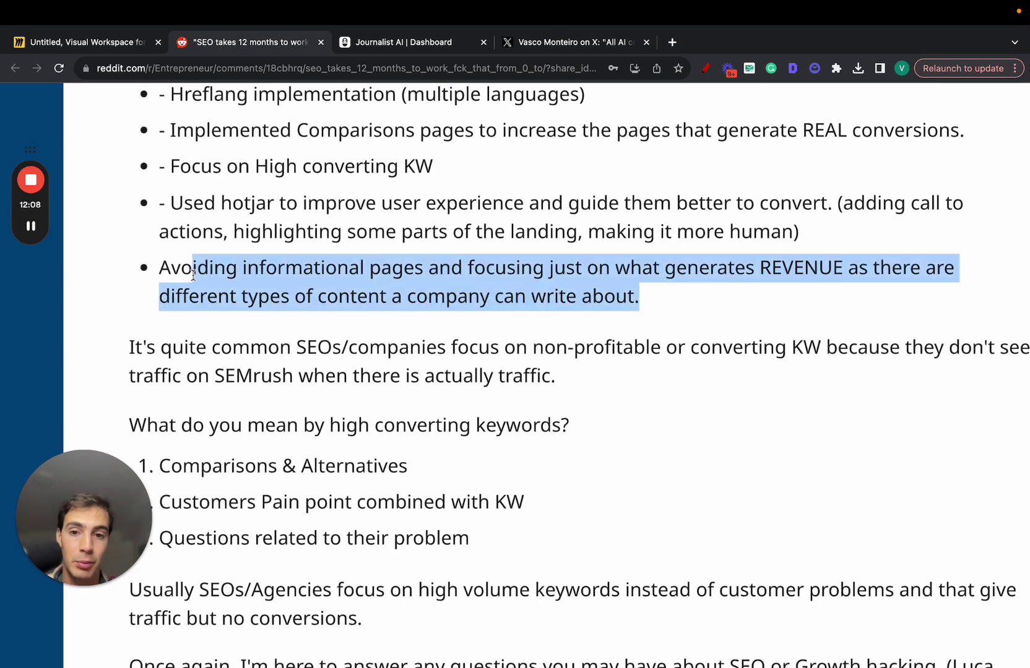
double_click(800, 268)
Draw a second blue pen loop around the circled H on the Miro board
left_click(105, 47)
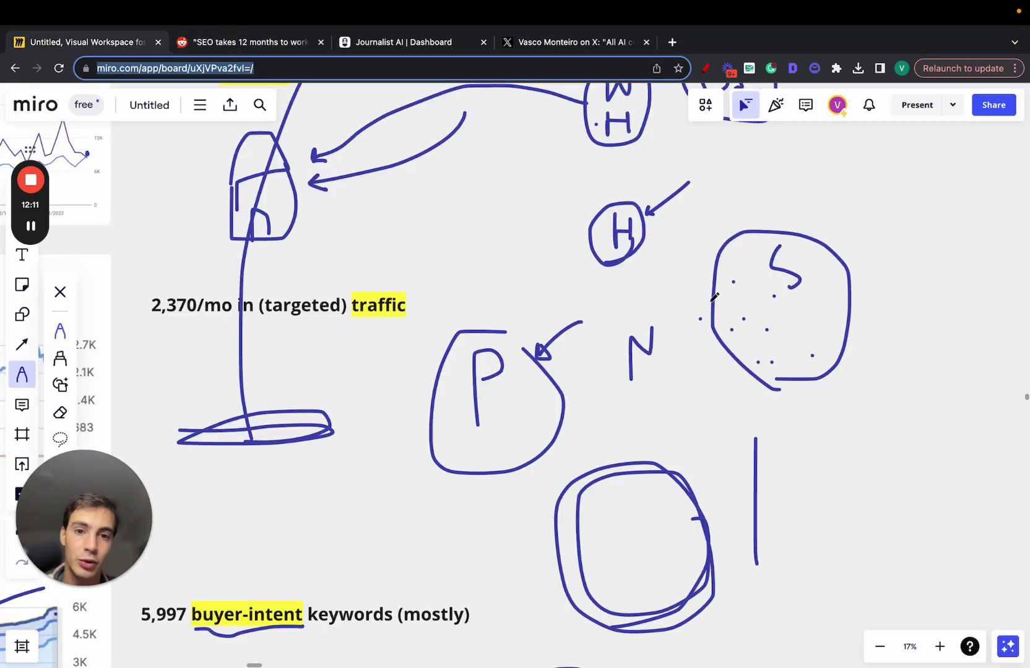
scroll(713, 297, "up", 5)
mouse_move(563, 382)
left_mouse_down()
mouse_move(556, 452)
mouse_move(569, 384)
left_mouse_up()
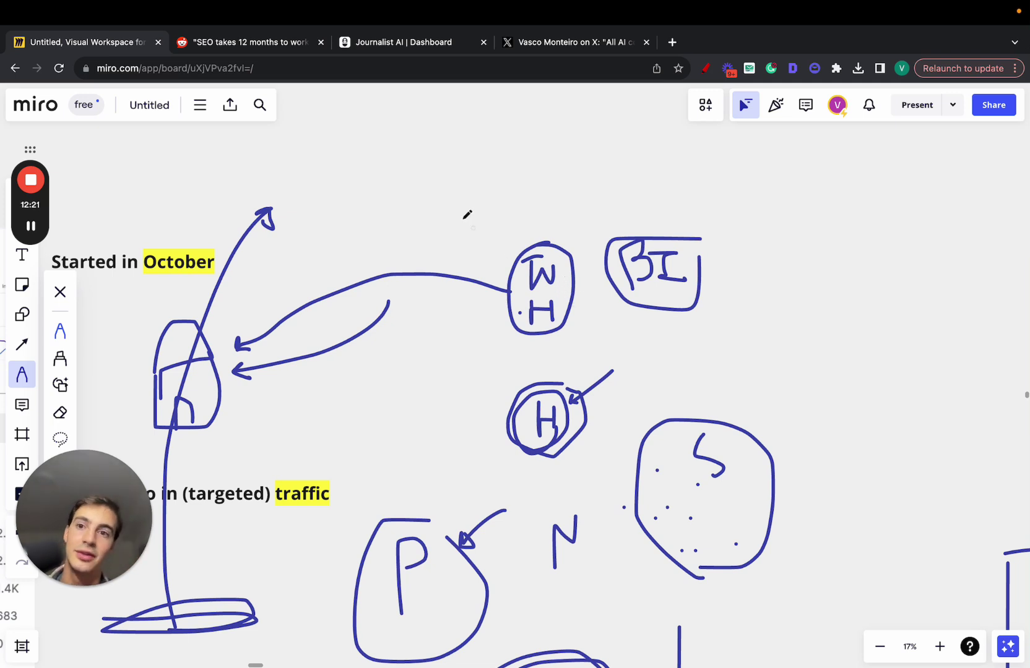
Scroll the r/Entrepreneur post 'SEO takes 12 months to work' from its title to the comments
left_click(279, 52)
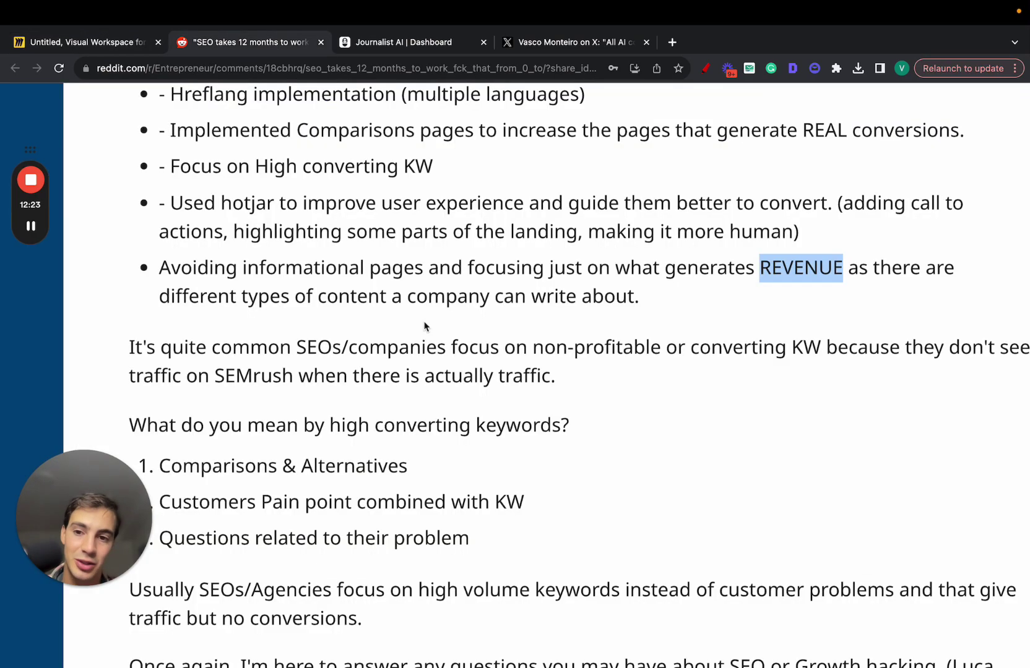
scroll(424, 326, "down", 3)
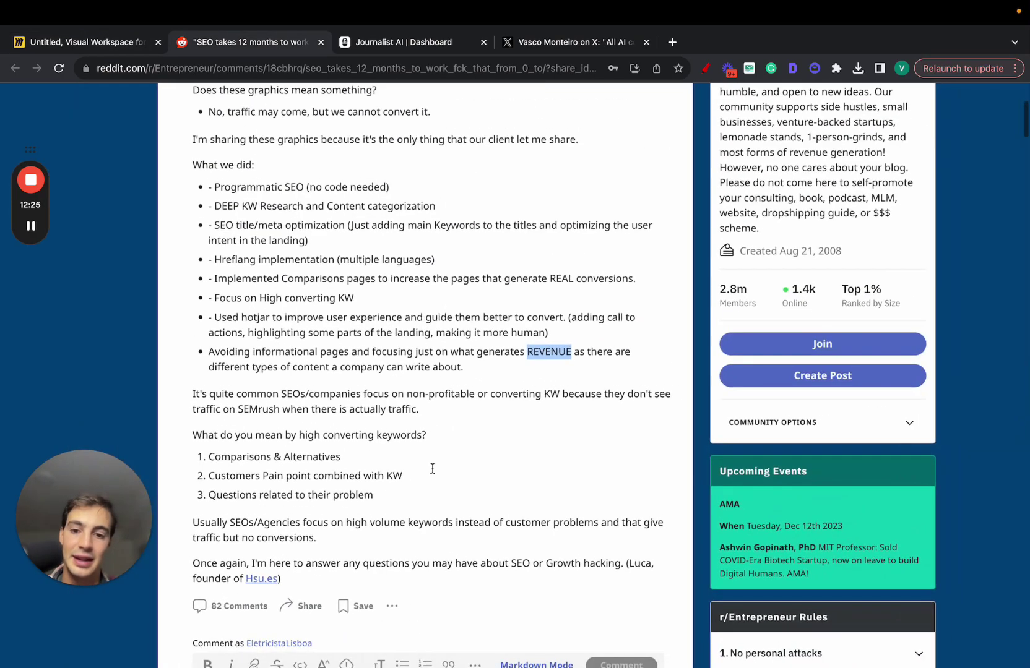
scroll(432, 468, "up", 3)
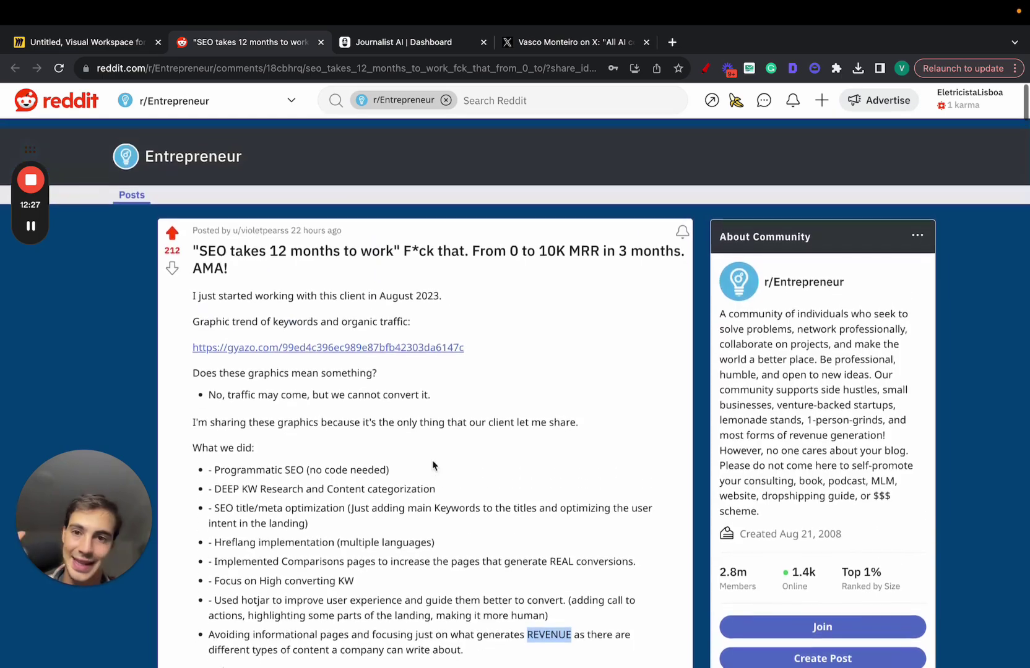
scroll(425, 432, "down", 3)
scroll(426, 431, "down", 15)
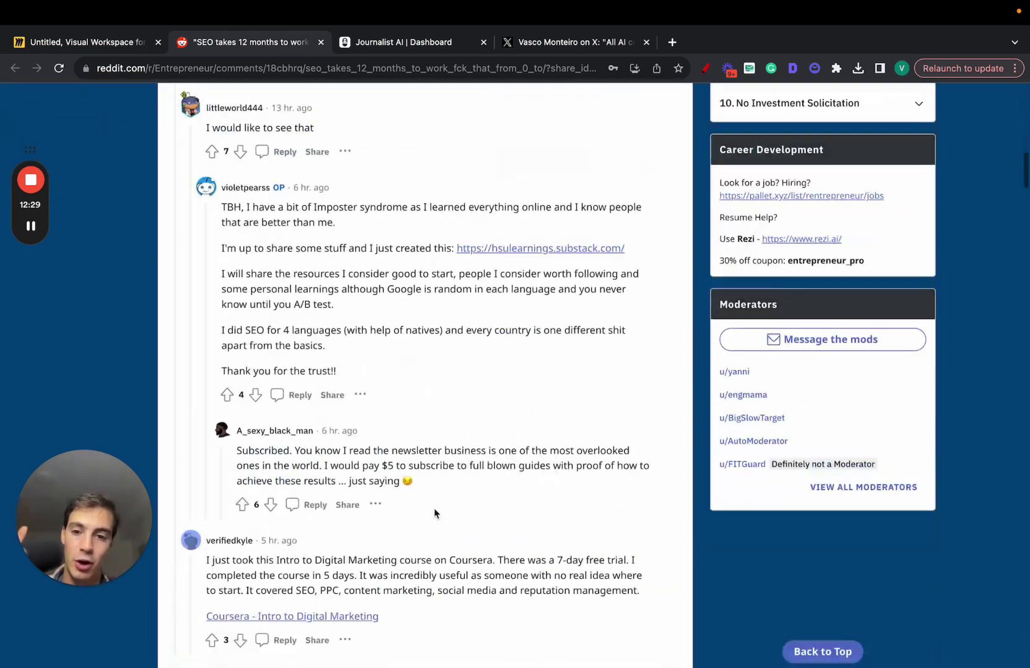
scroll(324, 331, "up", 20)
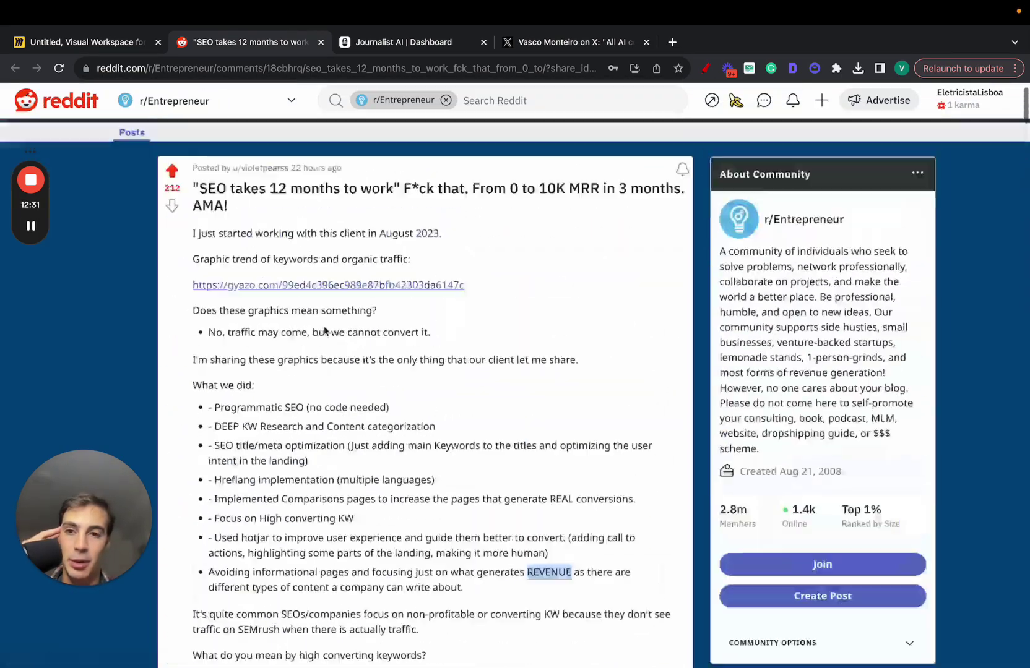
Draw rising pen trend lines over the clicks, Organic Traffic and Organic Keywords charts
left_click(105, 45)
scroll(418, 263, "down", 2)
scroll(418, 263, "left", 6)
scroll(418, 263, "up", 5)
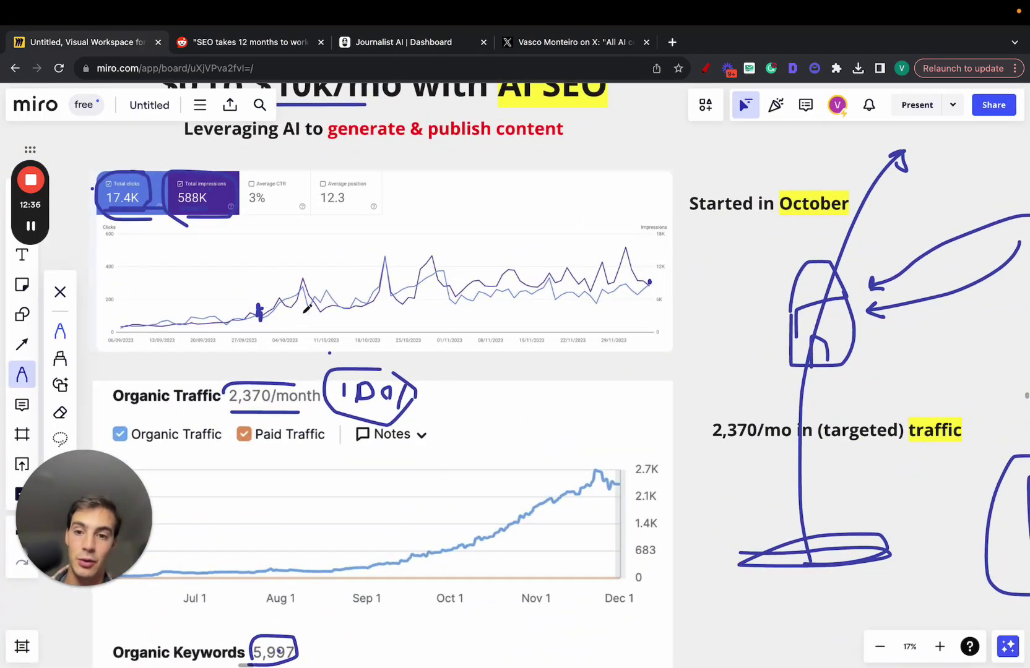
mouse_move(258, 315)
left_mouse_down()
mouse_move(479, 240)
mouse_move(559, 225)
left_mouse_up()
scroll(555, 213, "down", 3)
left_click_drag(454, 438, 564, 389)
scroll(563, 387, "down", 3)
scroll(563, 386, "down", 2)
left_click_drag(459, 552, 554, 488)
Move the board view over to the staircase sketch
scroll(551, 491, "up", 5)
scroll(550, 491, "down", 3)
scroll(550, 491, "right", 5)
scroll(551, 491, "down", 2)
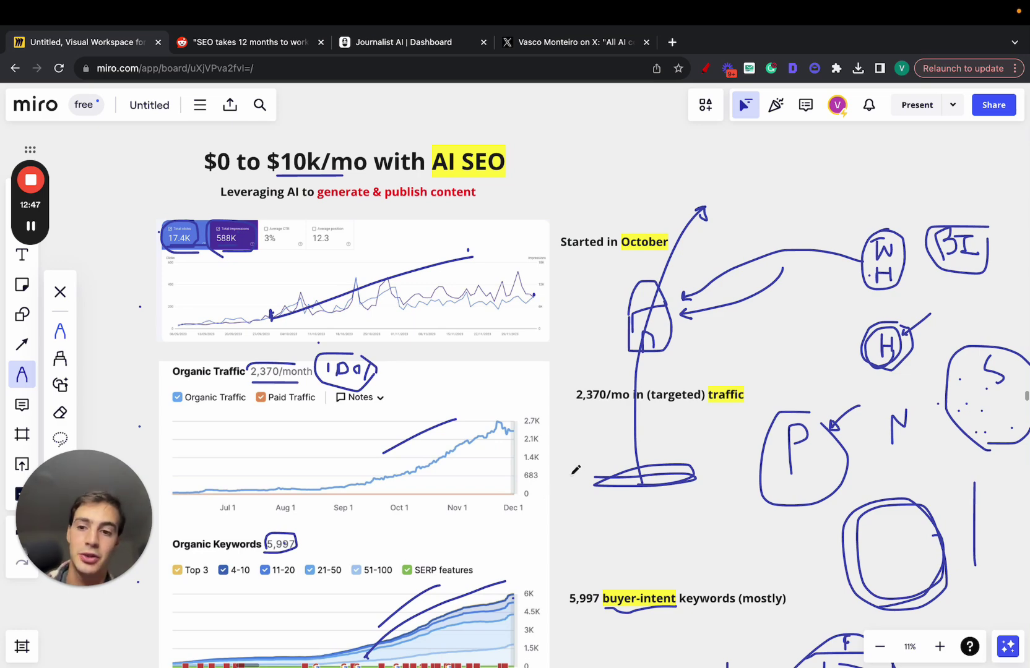
scroll(575, 470, "down", 6)
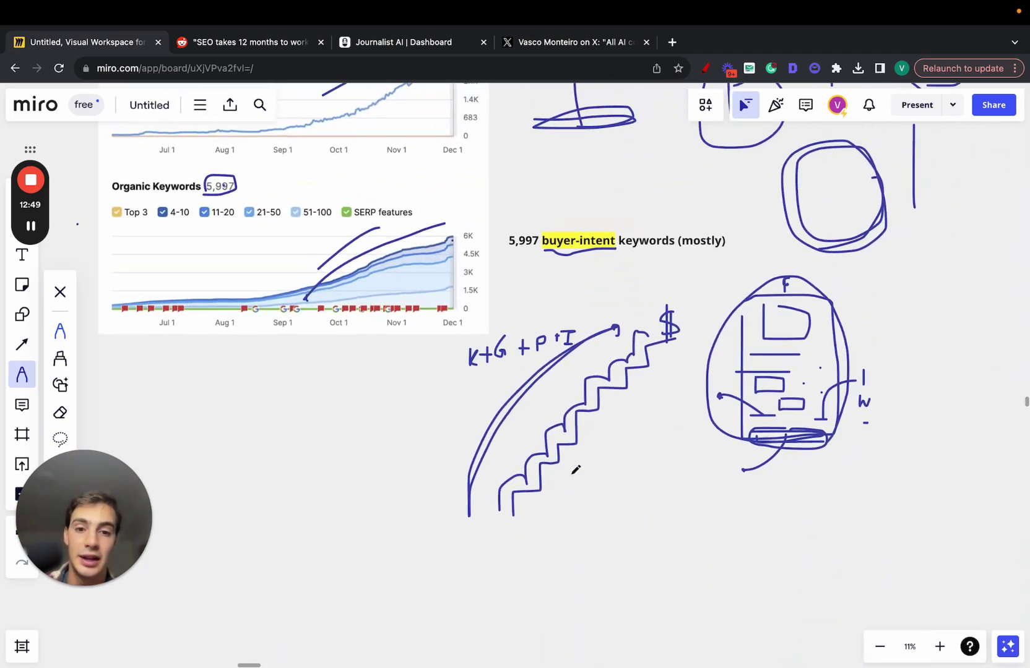
scroll(659, 239, "up", 3)
Loop the staircase sketch with the pen and trace a second line up its steps
mouse_move(688, 163)
left_mouse_down()
mouse_move(314, 410)
mouse_move(949, 391)
mouse_move(698, 151)
left_mouse_up()
scroll(557, 341, "right", 1)
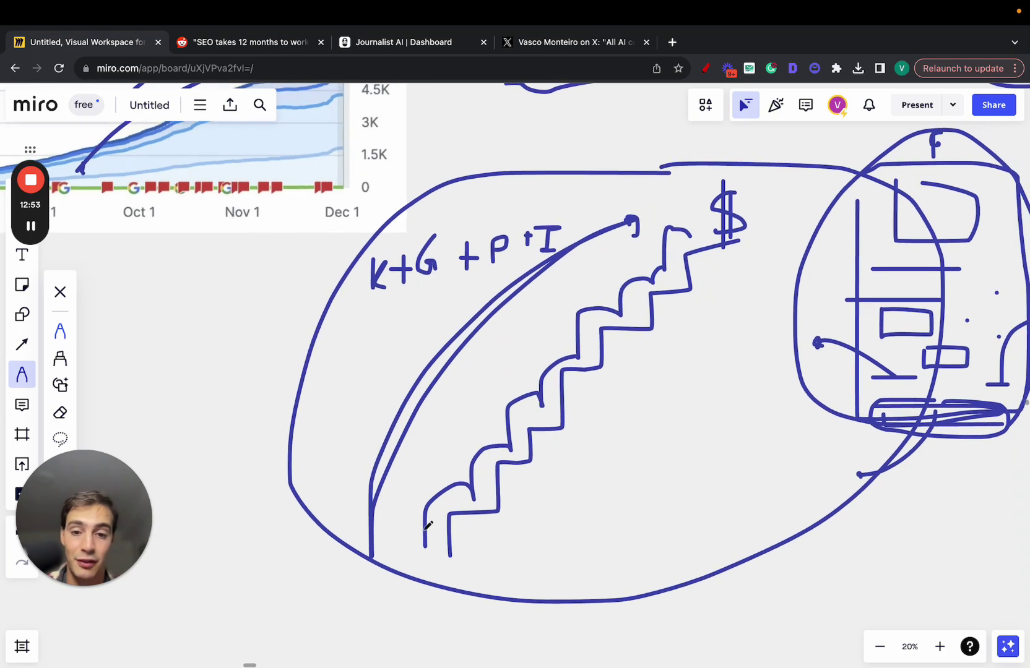
mouse_move(424, 541)
left_mouse_down()
mouse_move(423, 526)
mouse_move(609, 296)
left_mouse_up()
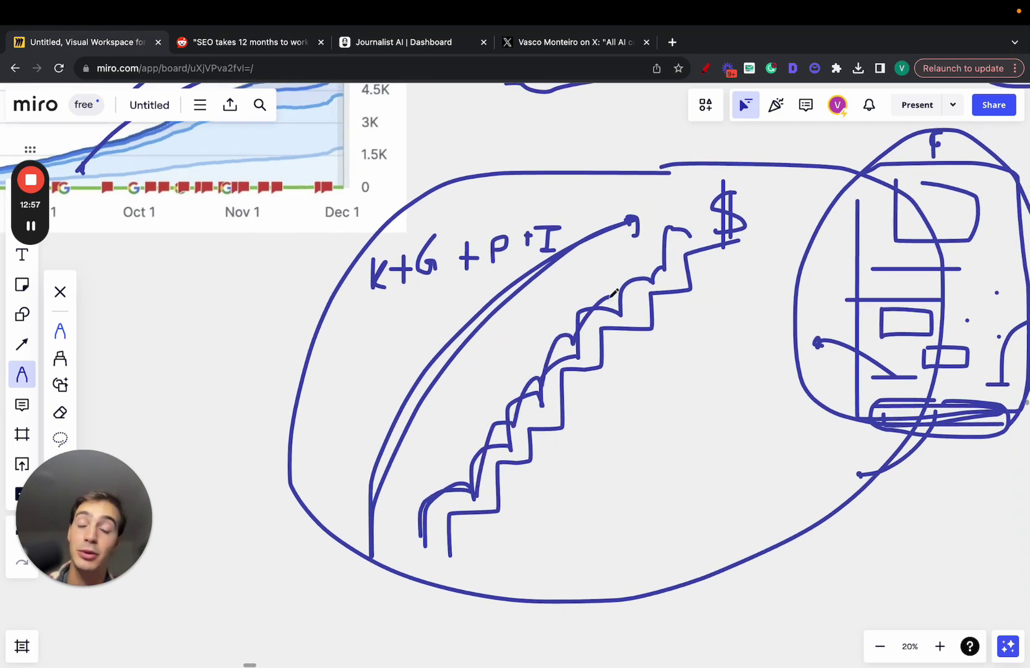
Draw a long rightward arrow, a short arrow and a looping arrow around the staircase
mouse_move(557, 568)
left_mouse_down()
mouse_move(872, 566)
mouse_move(940, 553)
mouse_move(926, 561)
left_mouse_up()
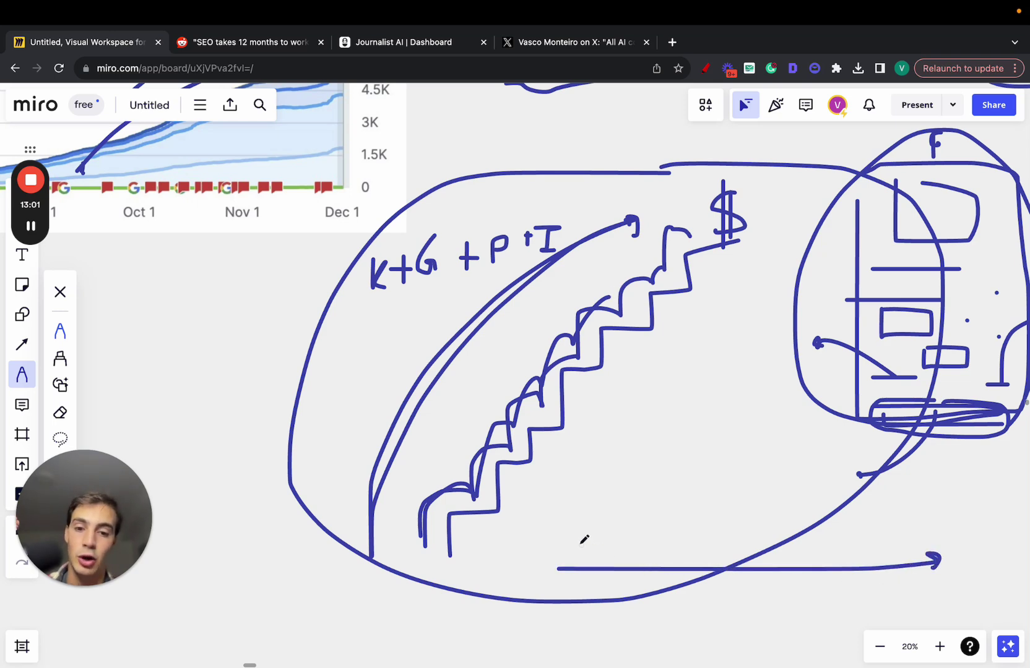
mouse_move(571, 544)
left_mouse_down()
mouse_move(625, 540)
mouse_move(617, 547)
left_mouse_up()
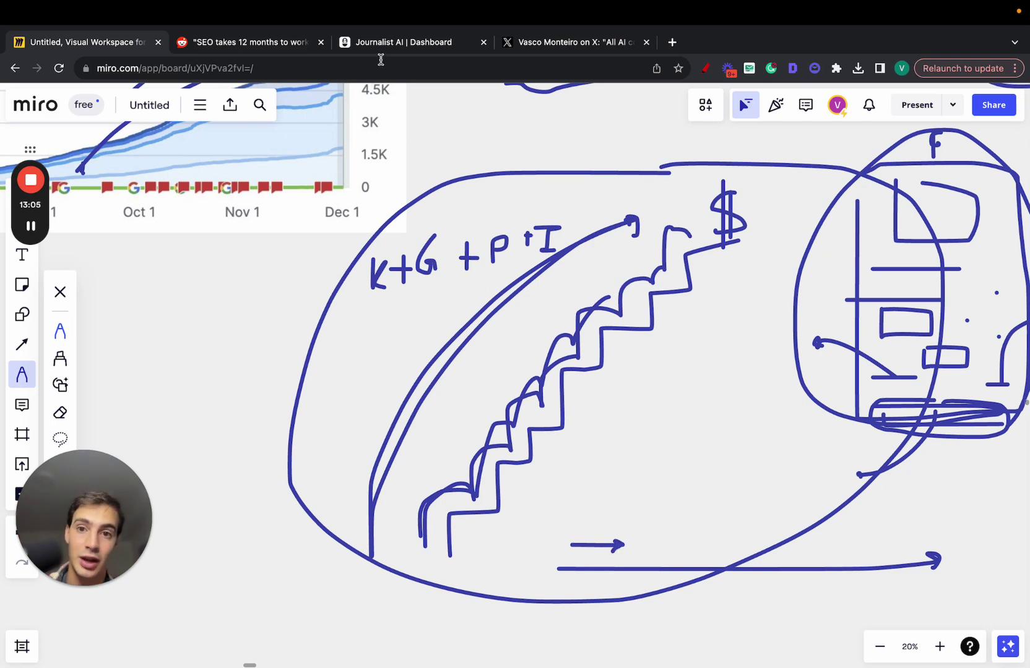
mouse_move(629, 478)
left_mouse_down()
mouse_move(687, 433)
mouse_move(581, 488)
mouse_move(593, 477)
left_mouse_up()
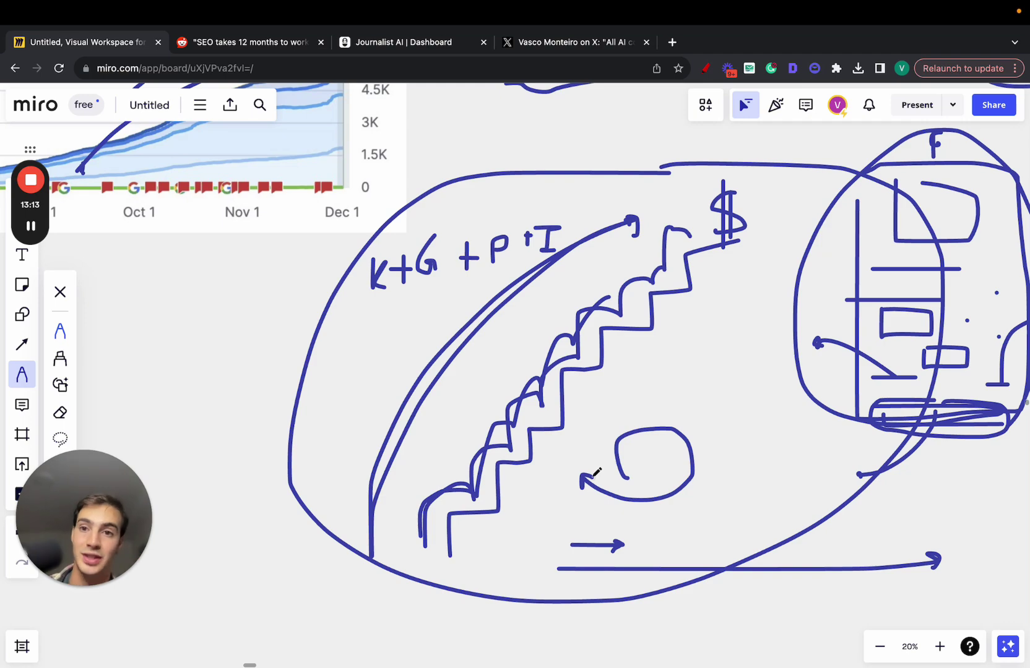
Bring up Journalist AI's Generate Articles page in Simple mode, set to 3 English articles
scroll(595, 473, "down", 6)
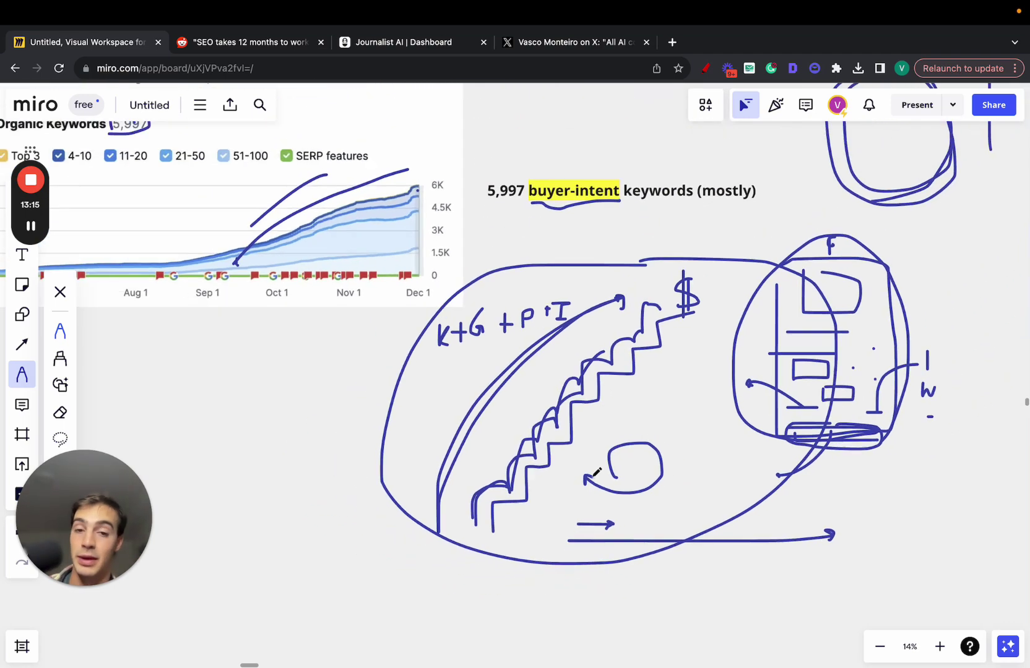
scroll(595, 473, "up", 4)
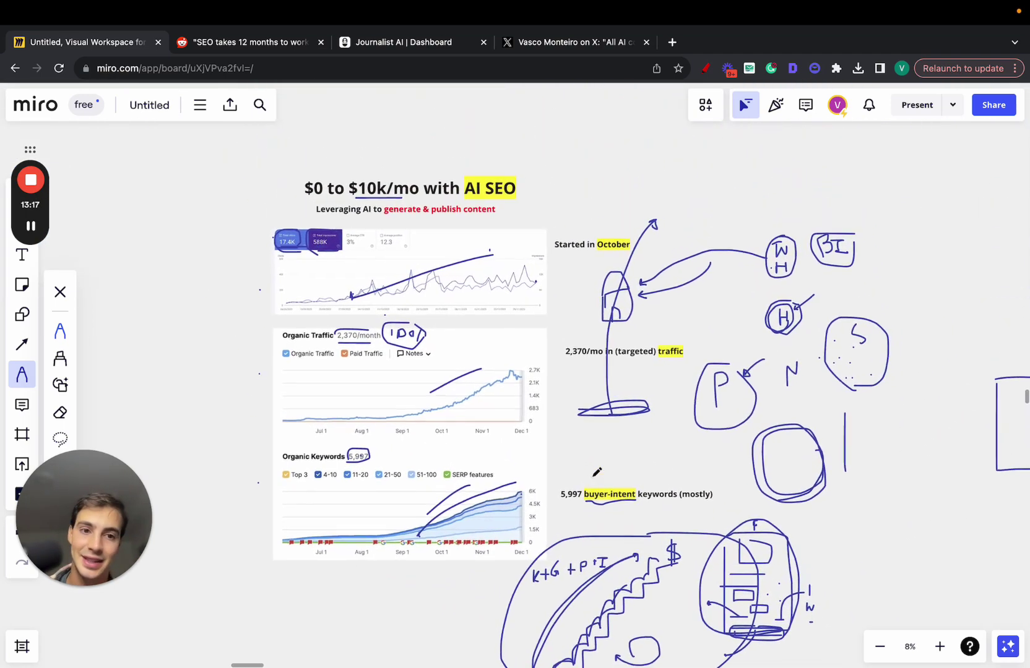
left_click(260, 49)
left_click(417, 48)
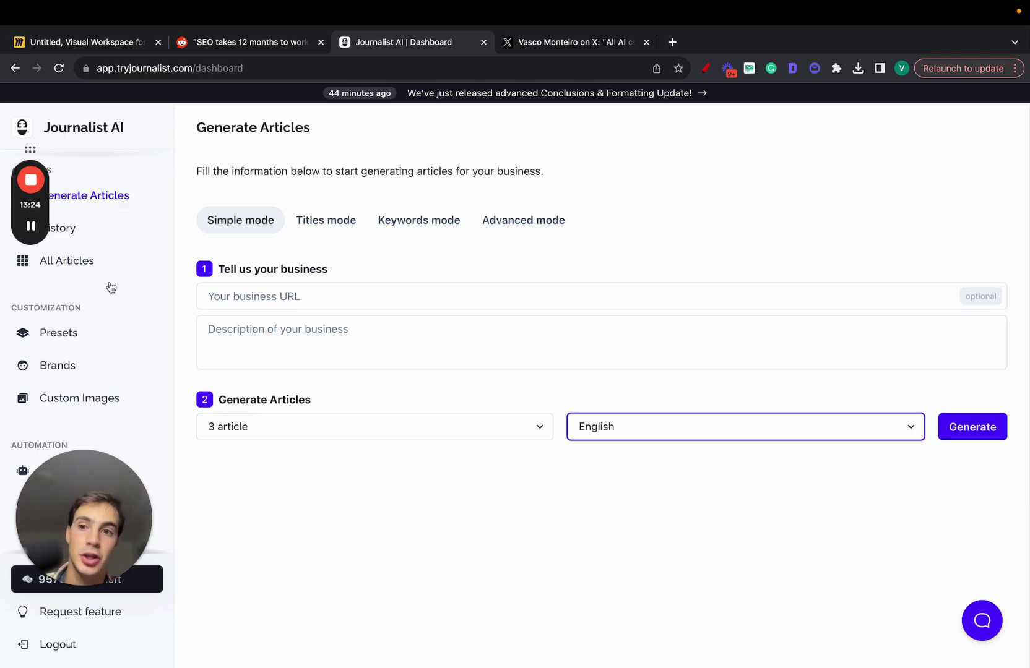
mouse_move(104, 525)
left_mouse_down()
mouse_move(265, 361)
mouse_move(572, 179)
mouse_move(537, 222)
left_mouse_up()
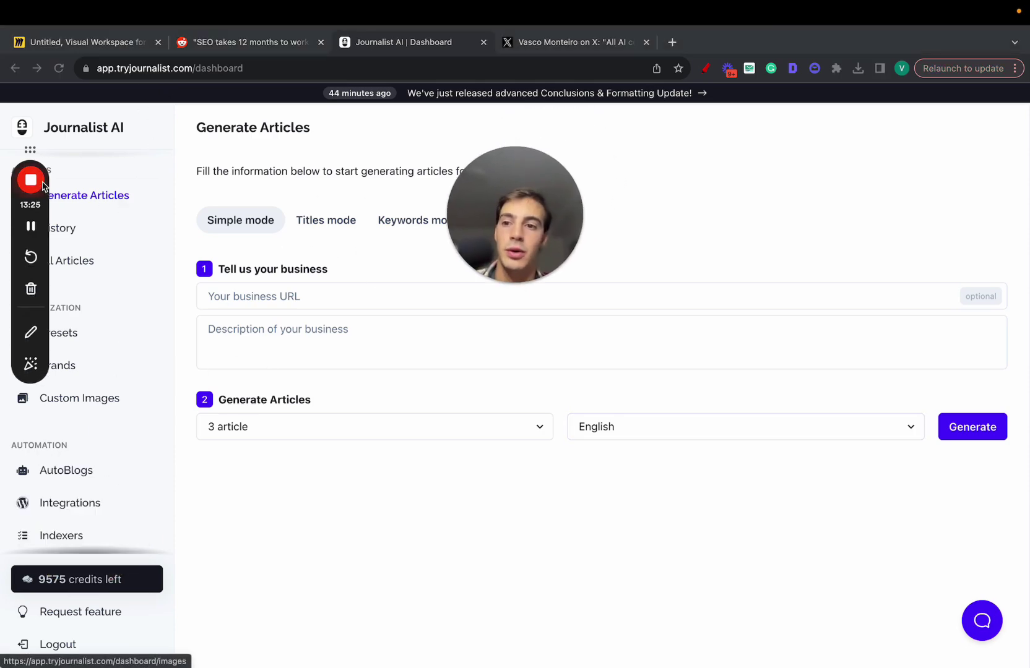